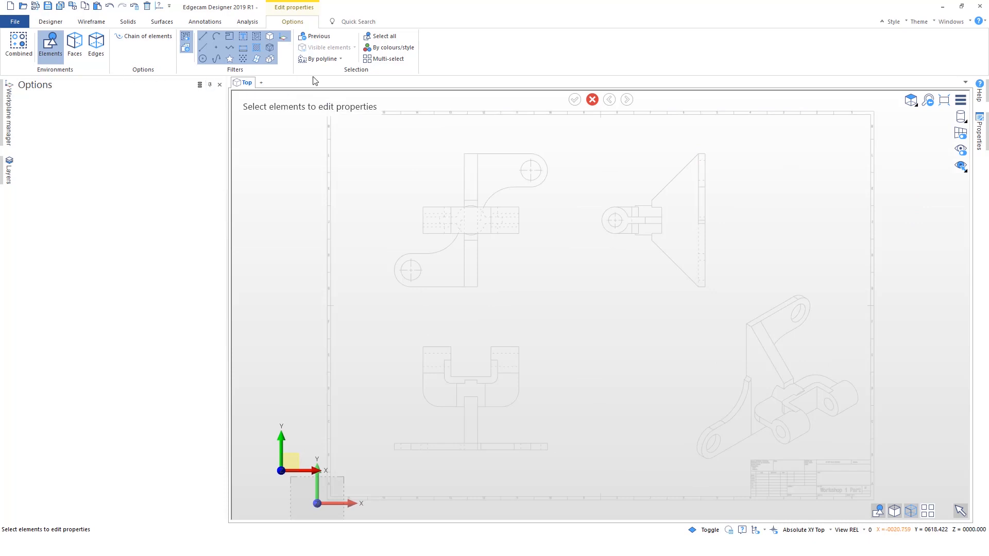
Step: Change the colour of all elements in the three orthographic views to black
left_click(402, 60)
left_click_drag(389, 158, 757, 312)
left_click_drag(374, 319, 570, 479)
right_click(610, 413)
left_click(849, 122)
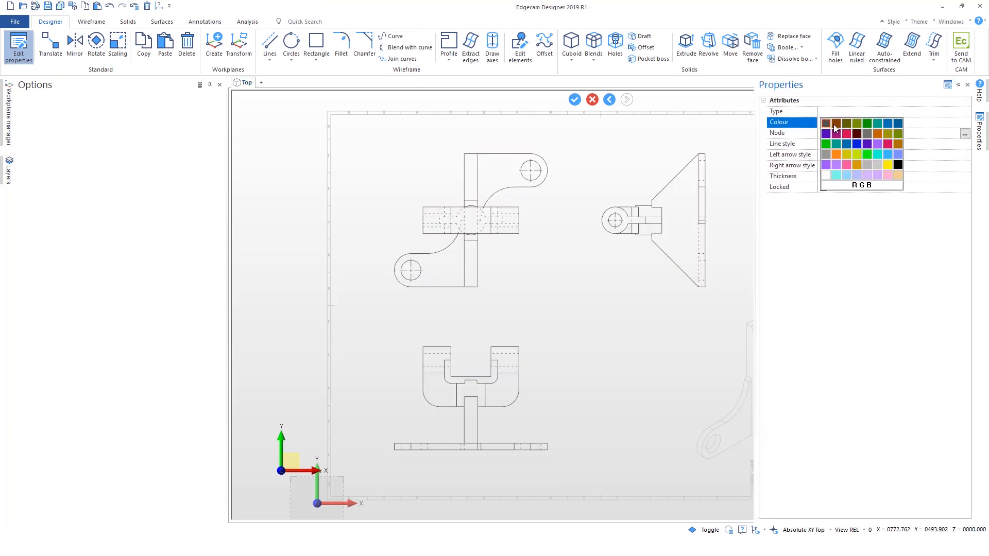
left_click(901, 165)
right_click(636, 290)
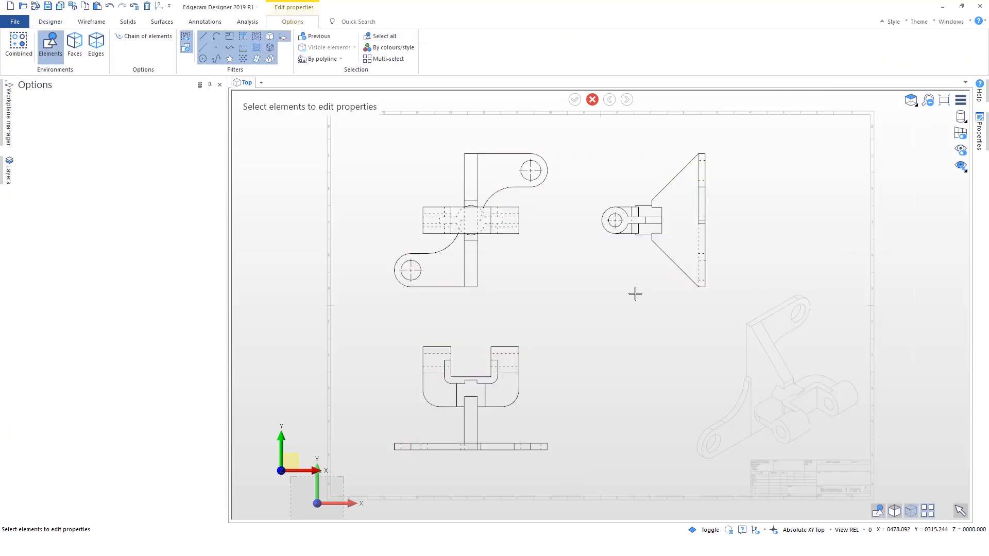
Step: Hide the drawing border, title block and pictorial view by filtering out their colour, and set the isometric view orientation
left_click(9, 172)
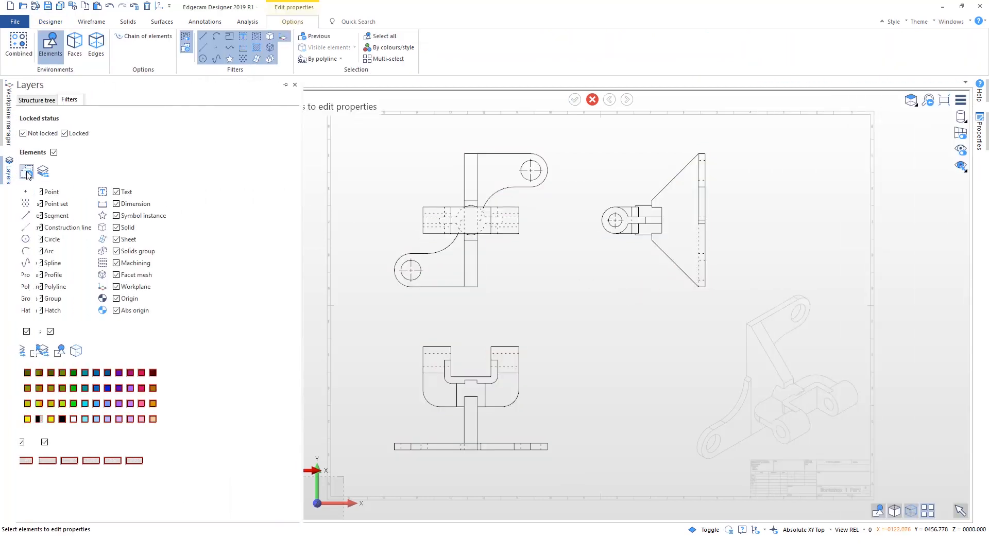
left_click(42, 420)
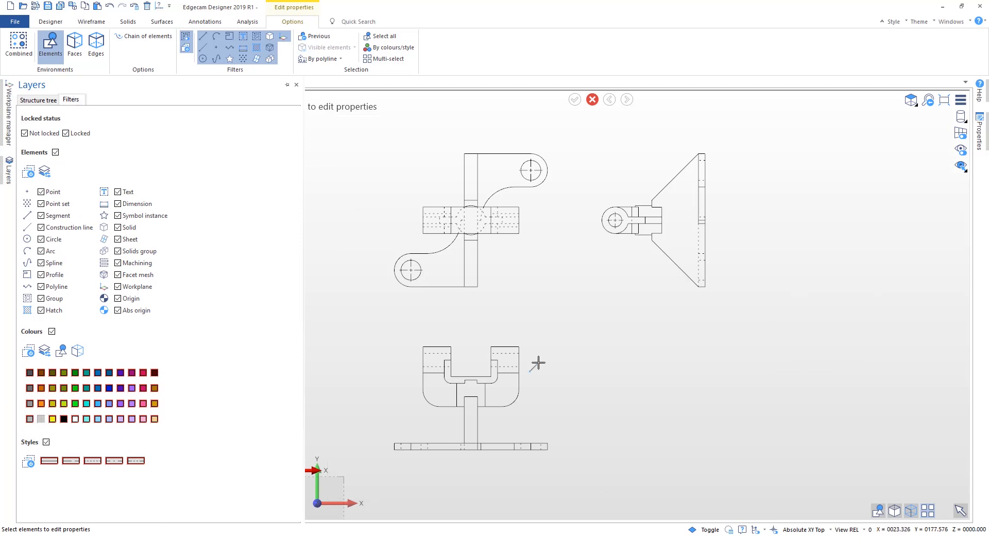
right_click(571, 357)
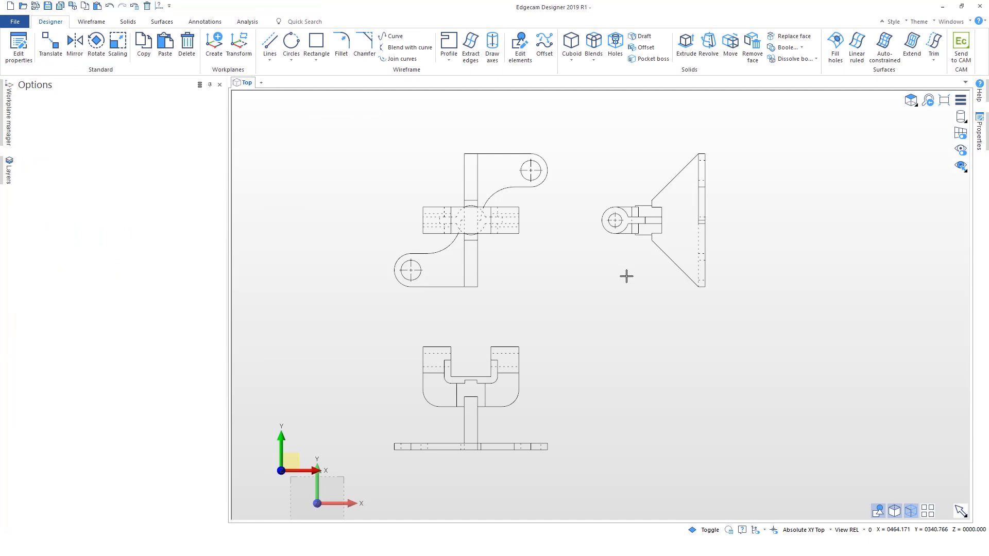
left_click(910, 99)
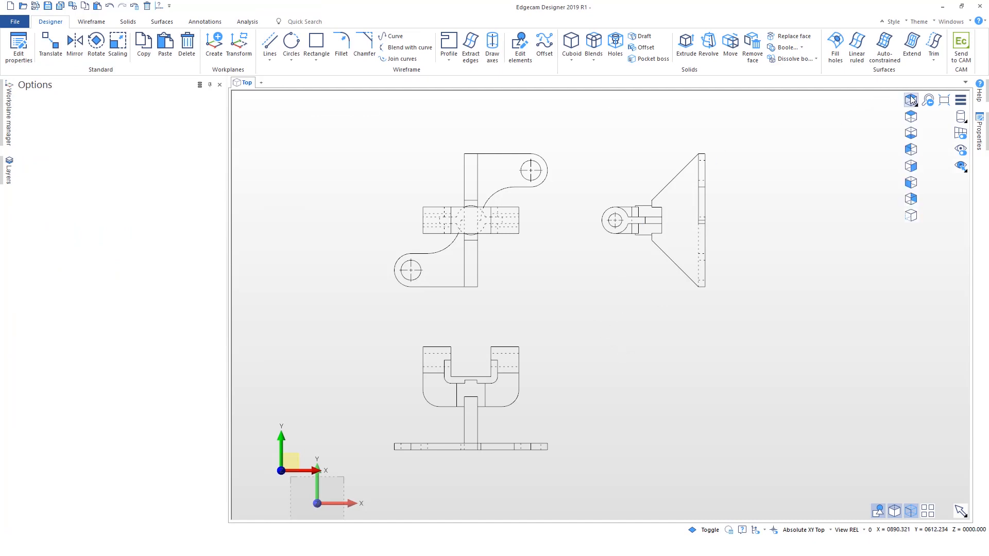
left_click(912, 216)
left_click(51, 44)
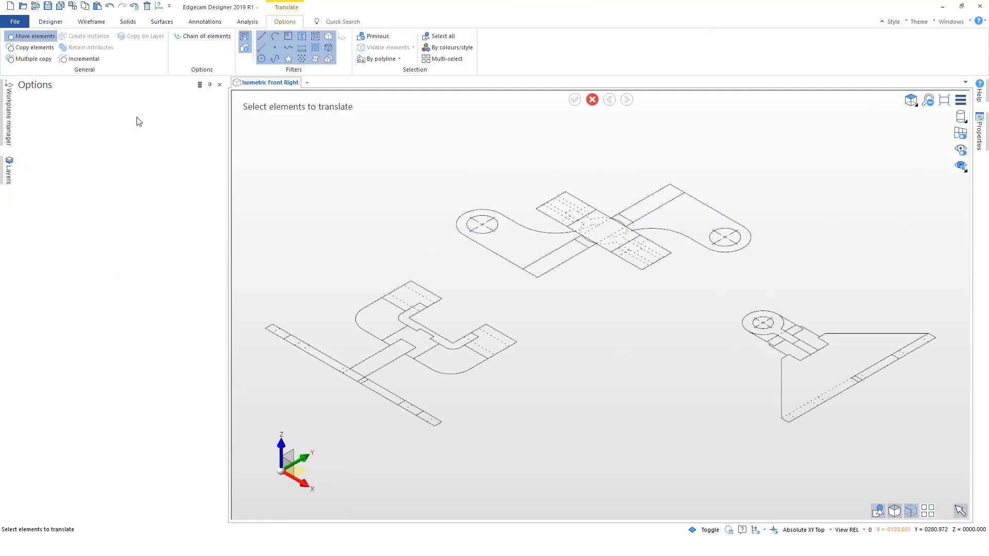
scroll(551, 258, "down", 3)
left_click_drag(328, 249, 532, 406)
scroll(478, 367, "down", 1)
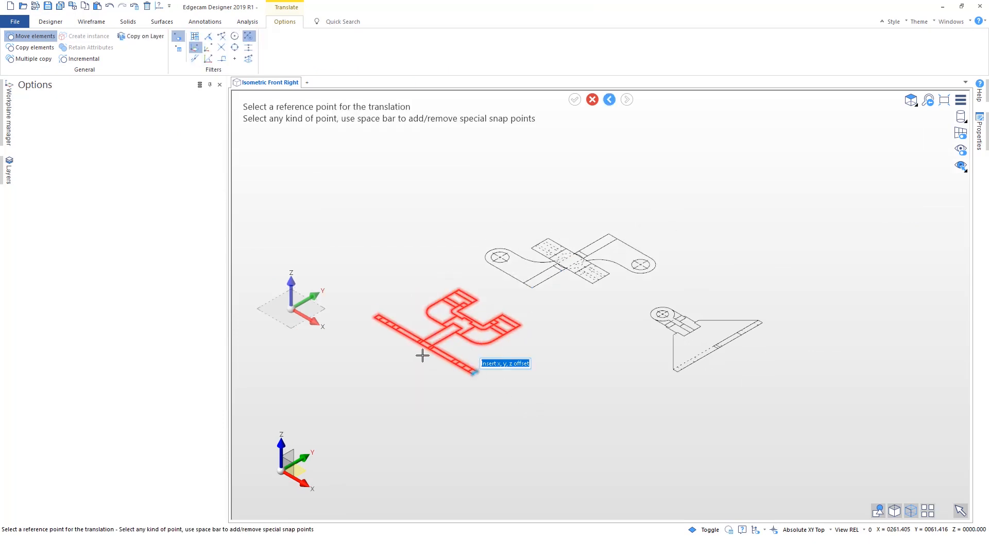
key("Escape")
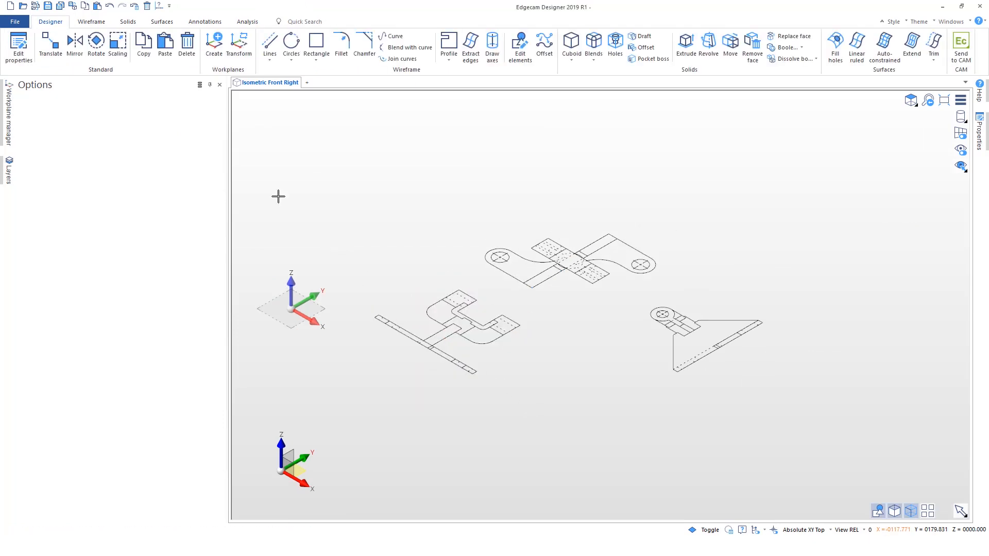
Step: Rotate the front view upright by 90 degrees about the X direction, using the end corner of its base as the rotation centre
left_click(95, 44)
left_click_drag(358, 263, 523, 408)
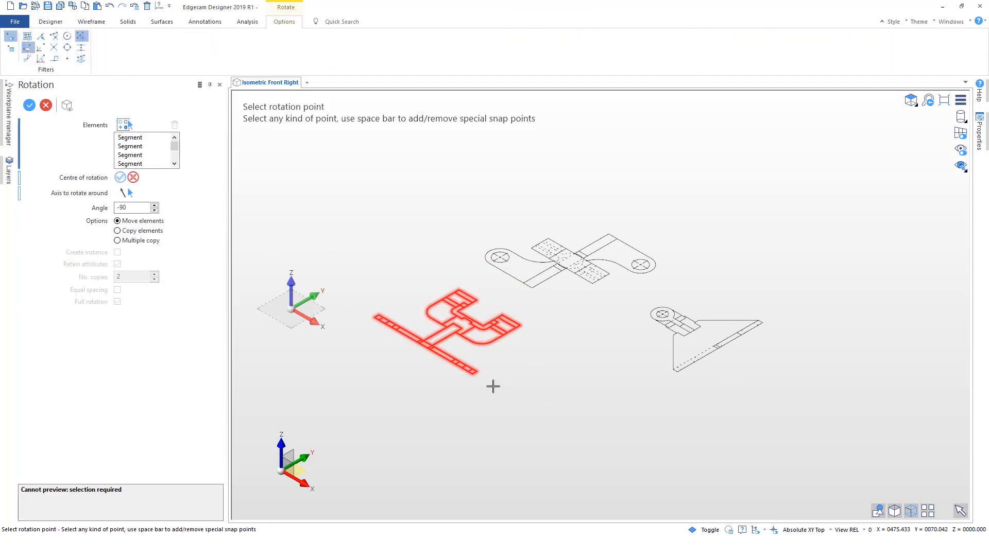
left_click(470, 375)
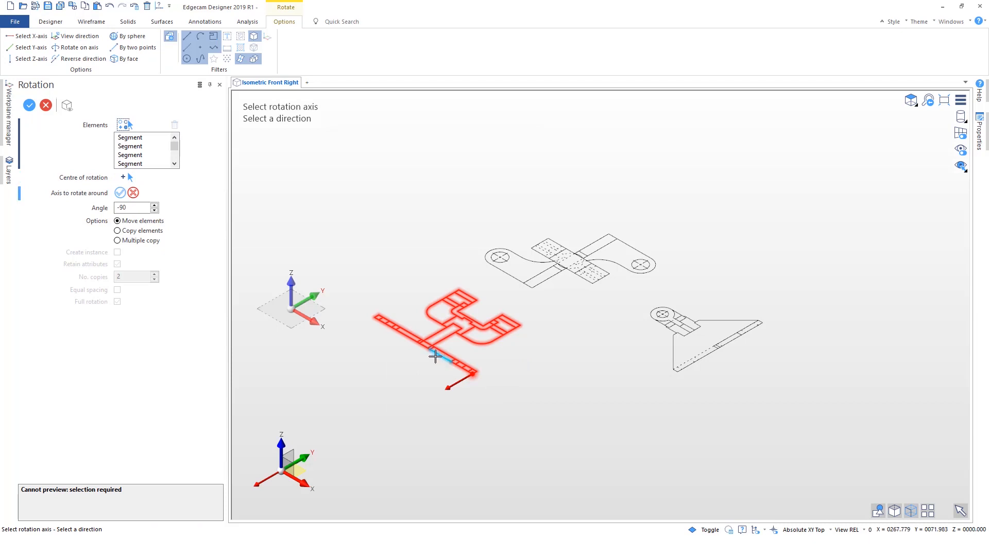
left_click(474, 380)
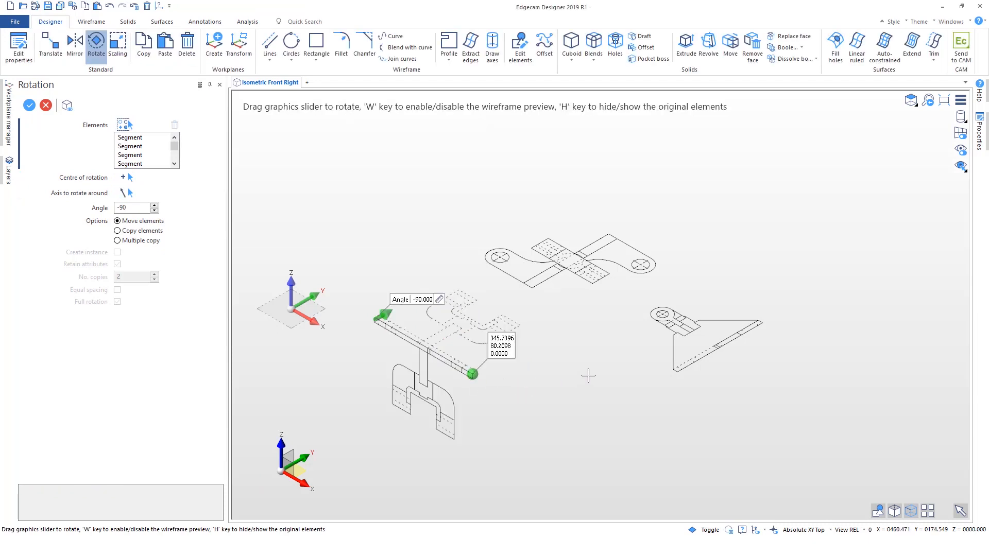
left_click(119, 208)
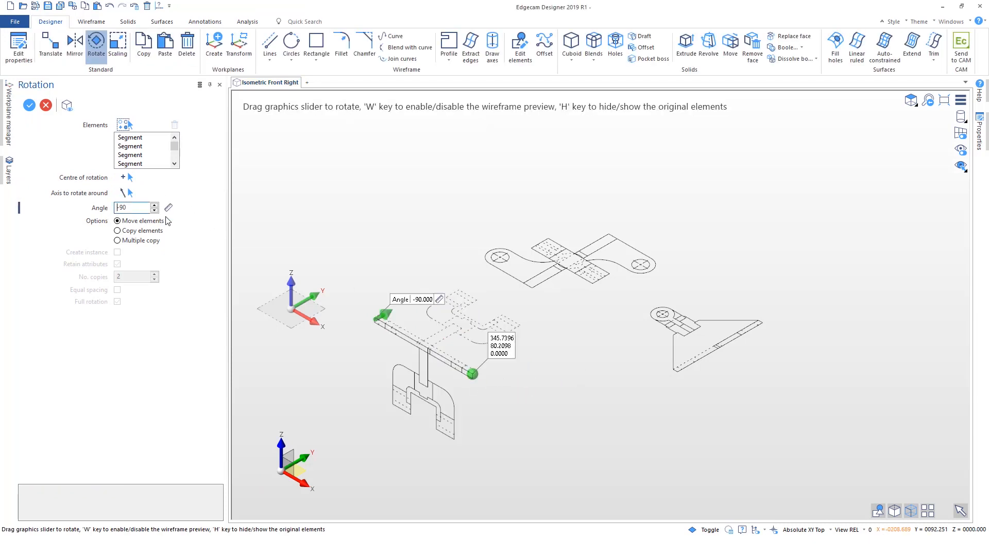
key("Tab")
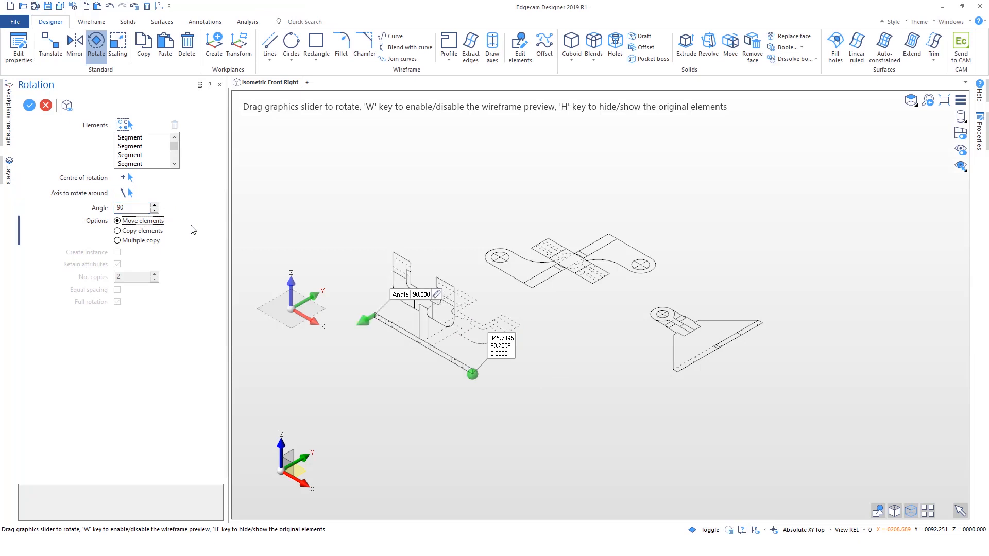
right_click(567, 411)
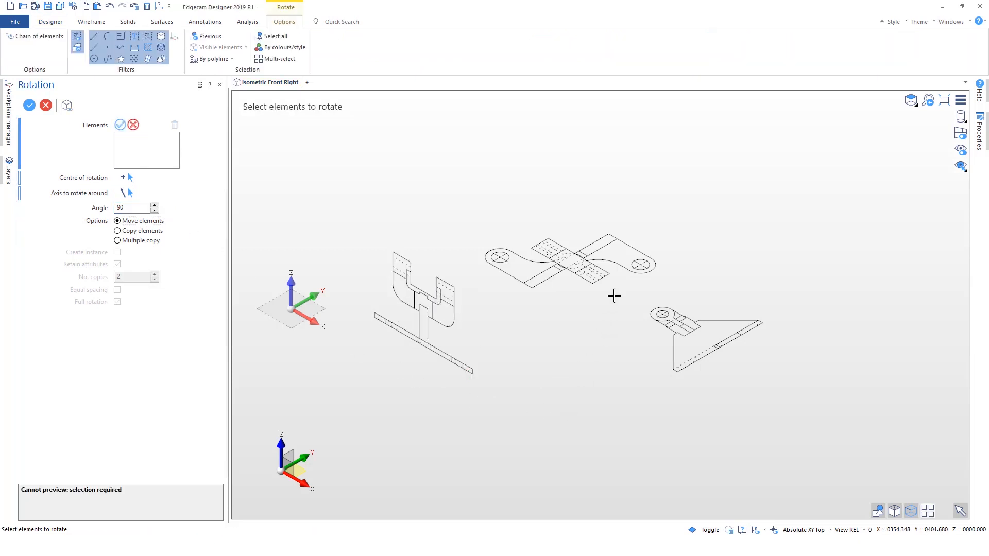
Step: Rotate the side view upright by 90 degrees about its base edge, using the base's end corner as the rotation centre
left_click_drag(618, 286, 825, 441)
right_click(653, 391)
left_click(675, 371)
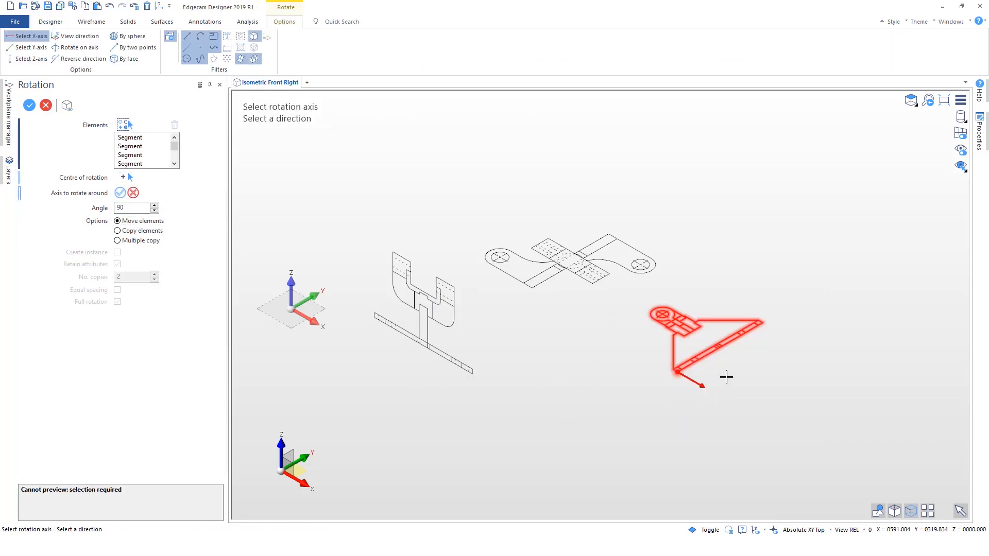
left_click(784, 380)
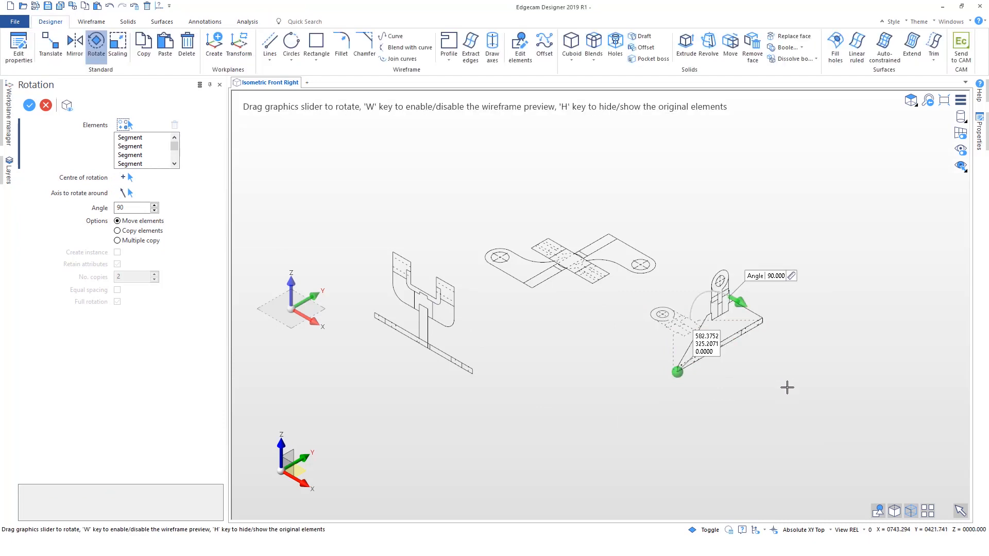
right_click(787, 387)
right_click(787, 387)
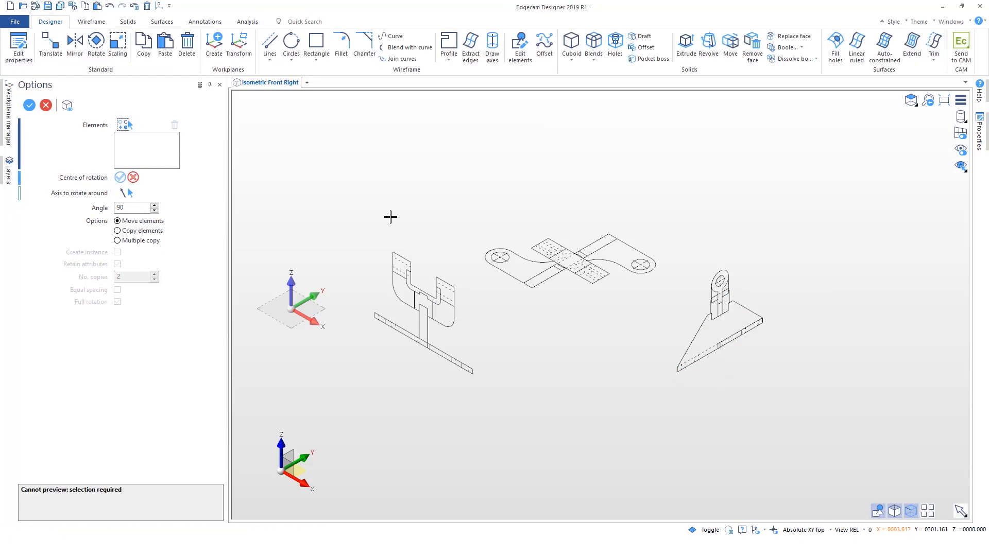
Step: Move the upright front view from the bottom midpoint of its central web to the centre of the circle in the plan view
left_click(50, 44)
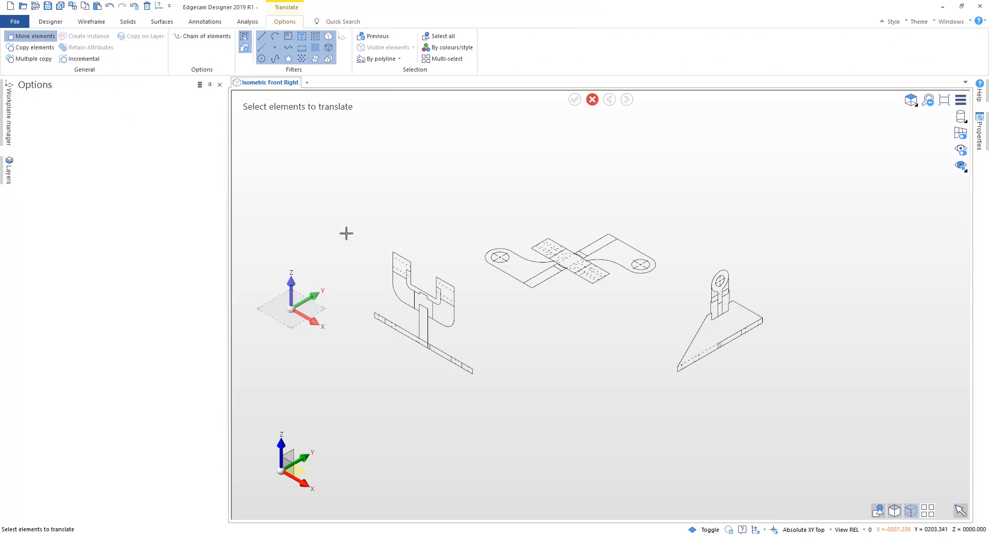
left_click_drag(346, 234, 479, 397)
right_click(479, 397)
scroll(432, 348, "up", 3)
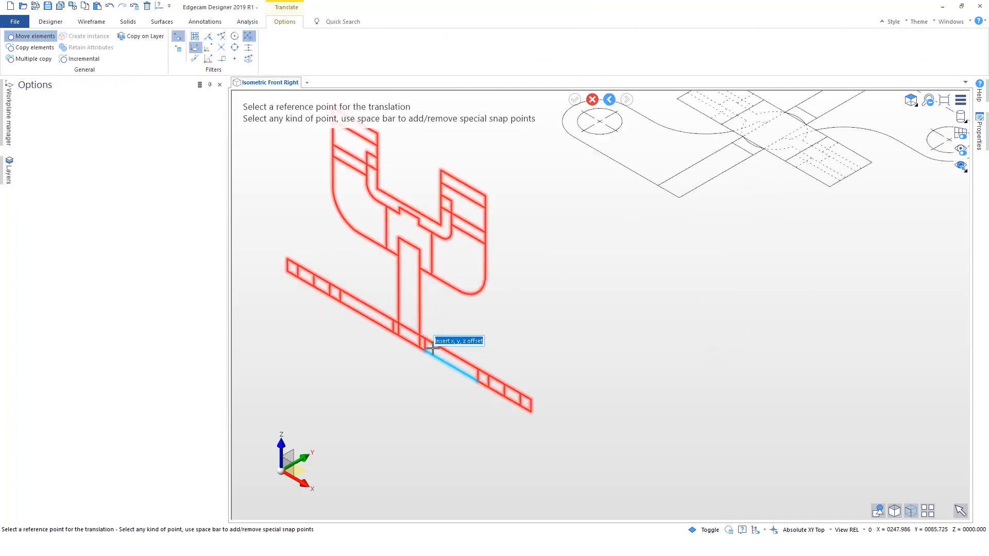
scroll(432, 349, "up", 2)
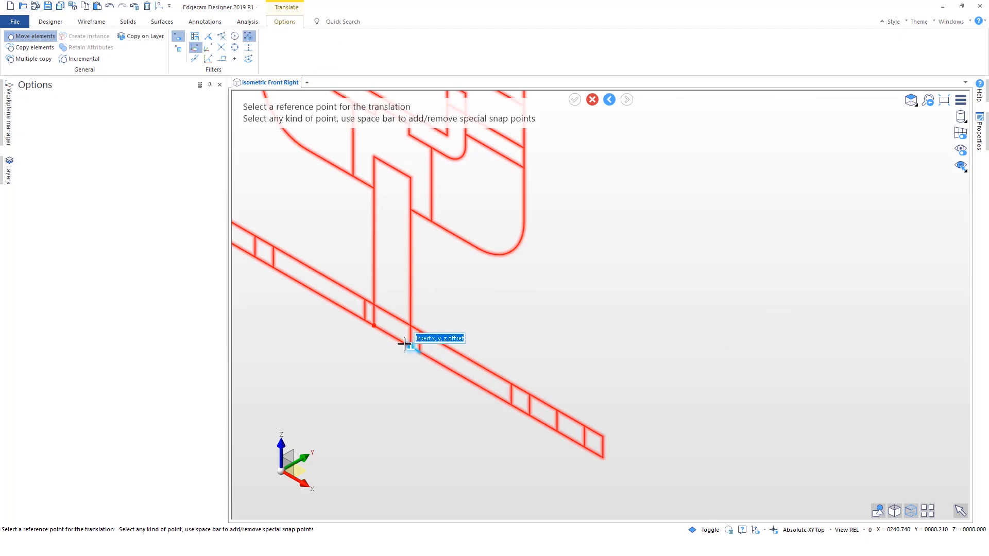
left_click(393, 332)
scroll(376, 415, "down", 4)
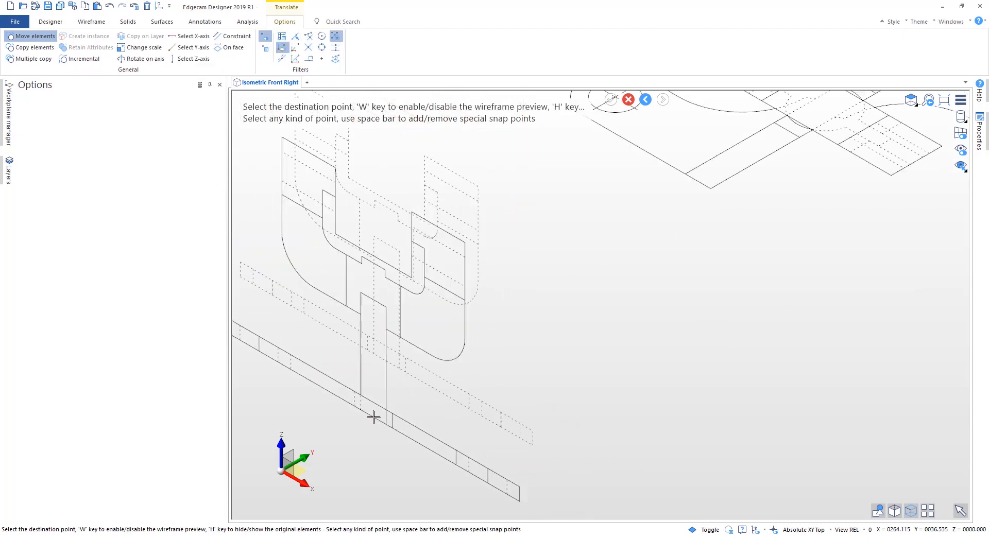
scroll(555, 350, "up", 3)
scroll(555, 350, "up", 4)
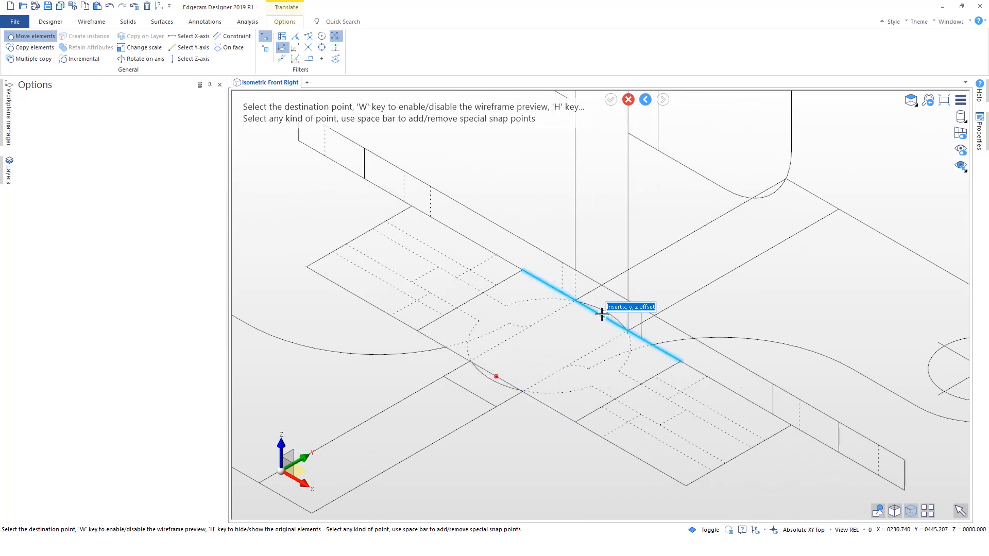
left_click(546, 341)
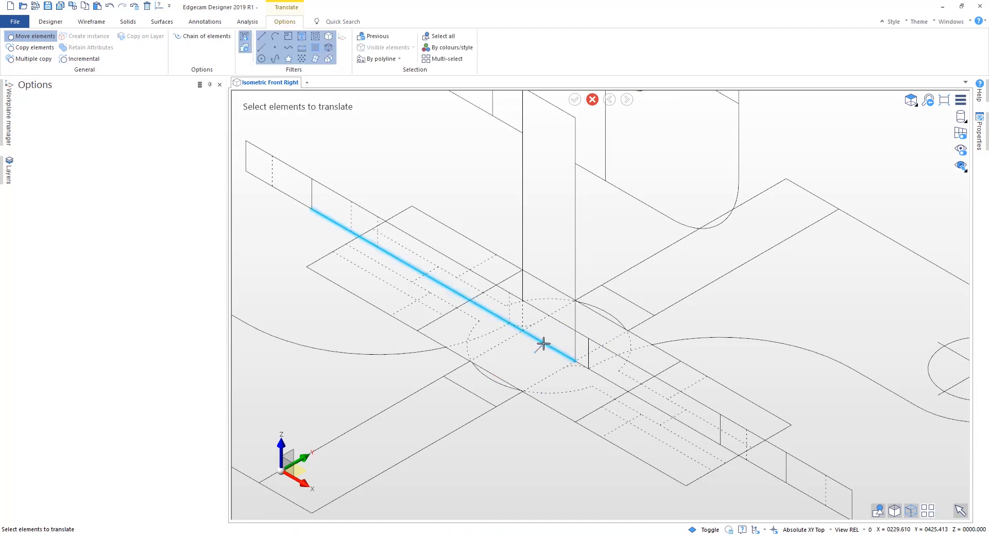
Step: Move the upright side view from its base's end corner to the midpoint of the web's end edge in the plan view
scroll(460, 300, "down", 3)
scroll(460, 300, "down", 2)
left_click_drag(651, 353, 790, 496)
left_click(635, 473)
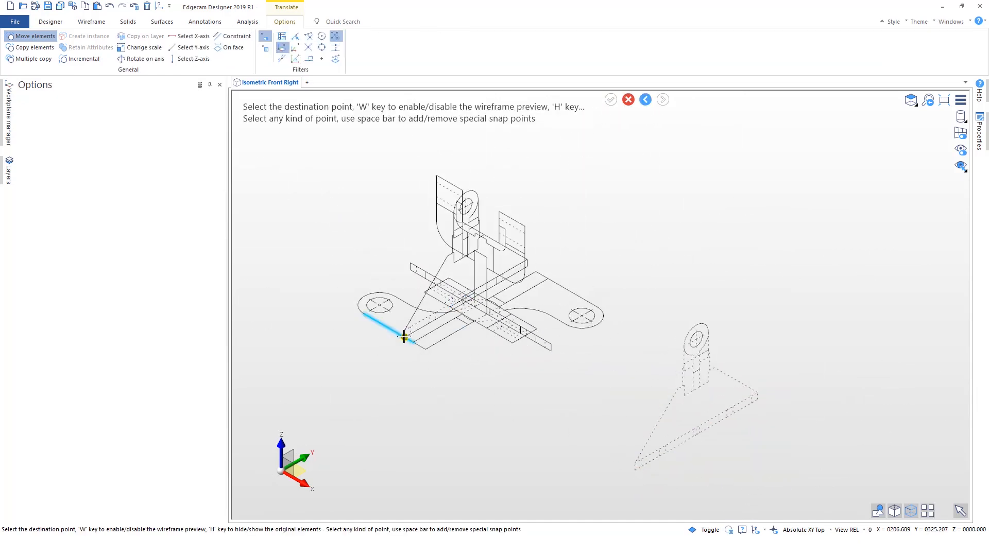
scroll(462, 371, "up", 3)
left_click(470, 370)
scroll(447, 402, "down", 3)
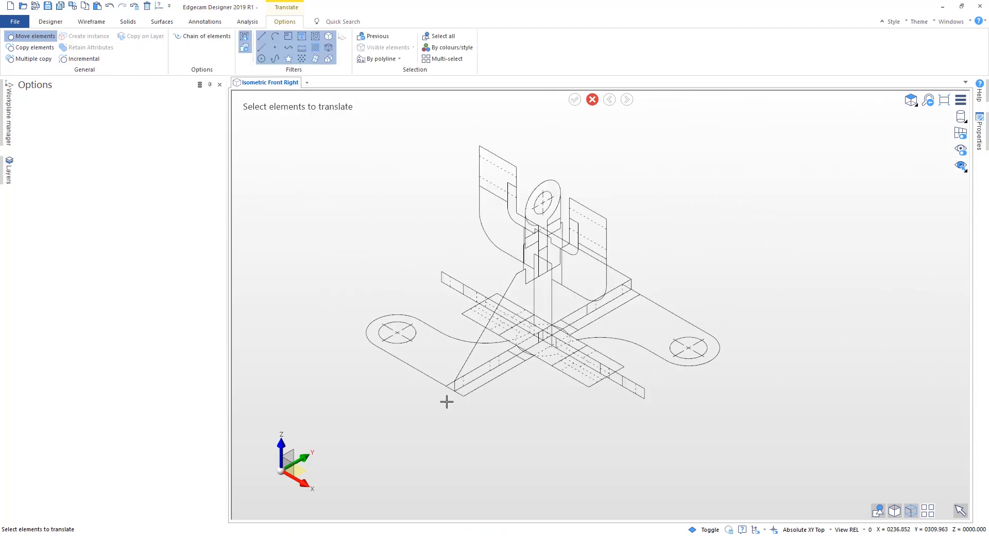
key("Escape")
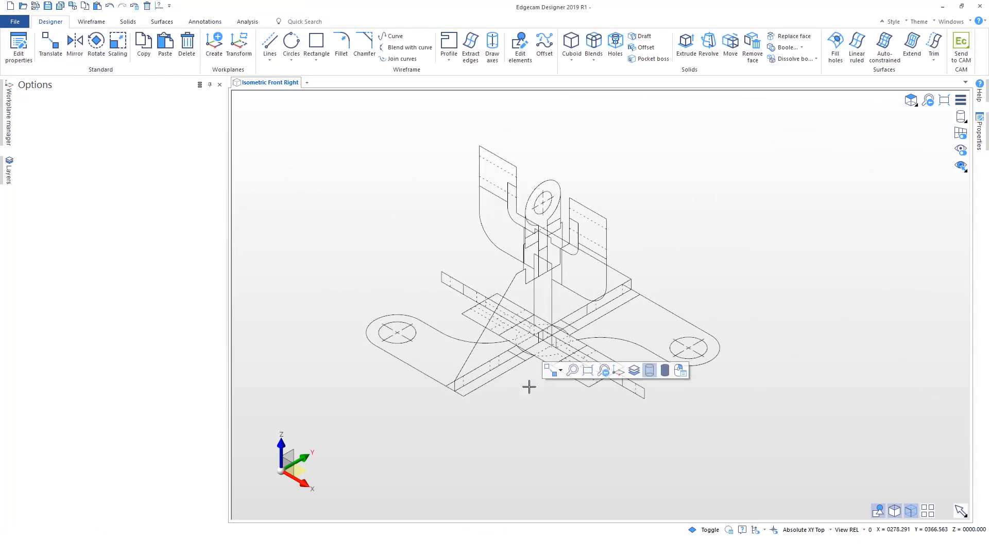
Step: Create a workplane at the upper end corner of the side view's base, rotated about X into the plane of that view
left_click(213, 44)
middle_click_drag(570, 448, 547, 430)
scroll(426, 391, "up", 5)
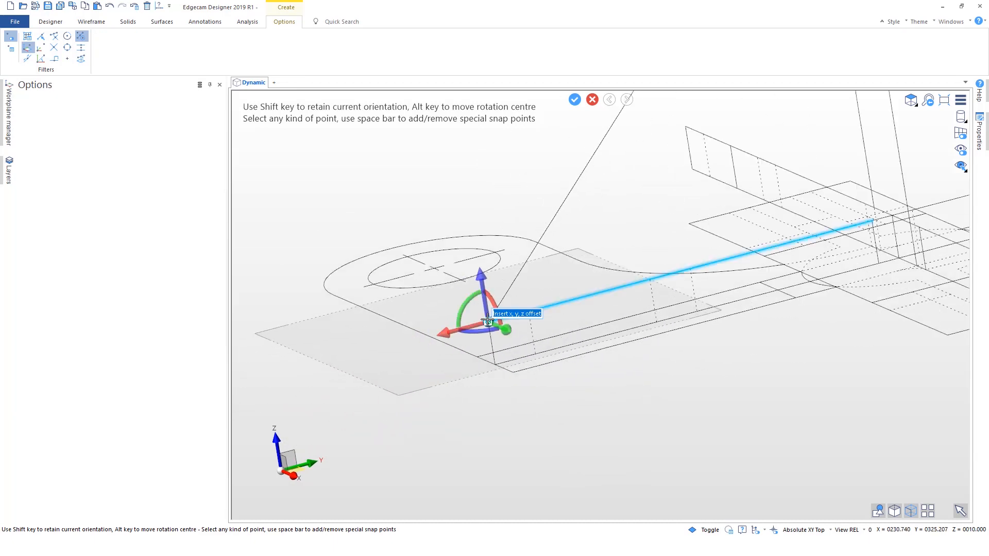
left_click(488, 320)
left_click_drag(495, 305, 502, 356)
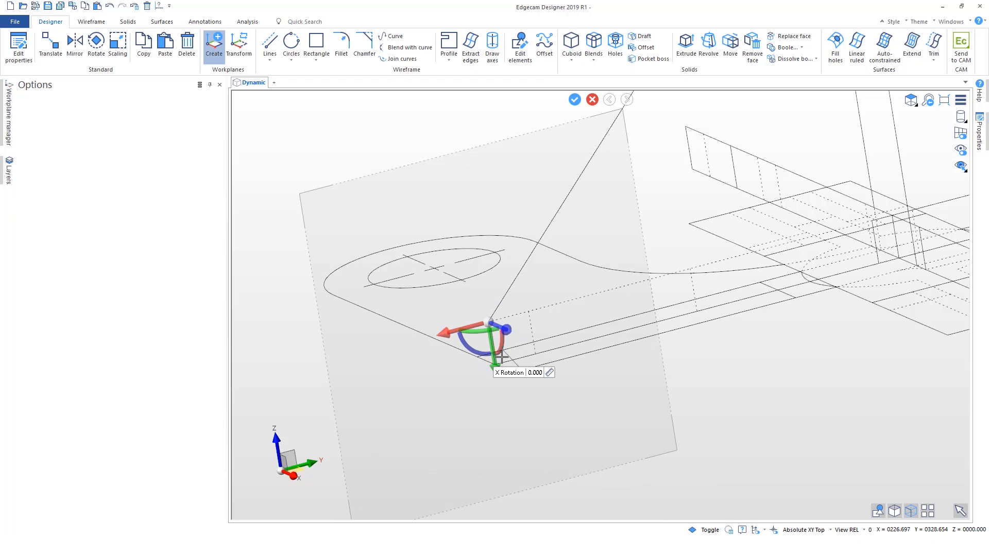
right_click(655, 363)
right_click(675, 373)
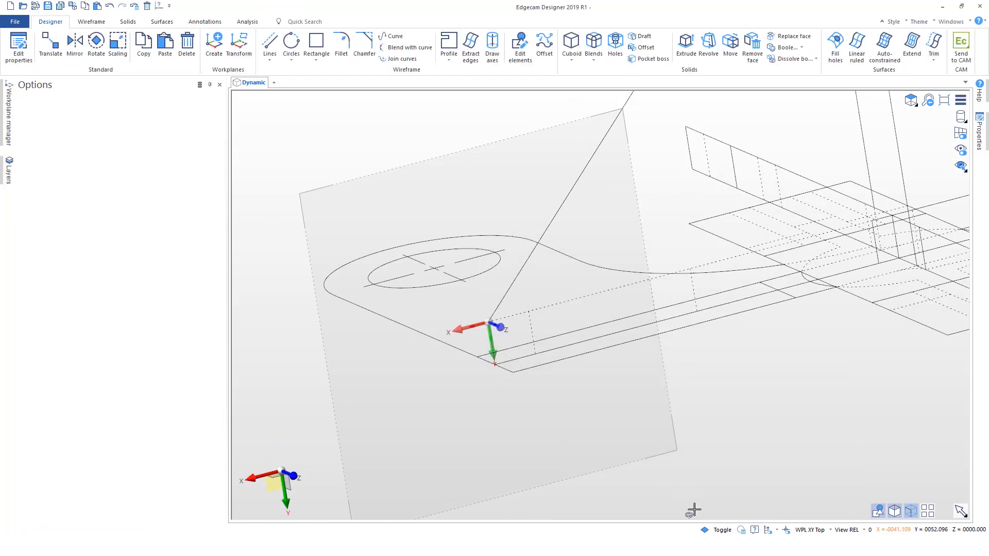
Step: Turn on closed-region detection and select the side view's triangular web face and all base strip faces for an extrusion
left_click(703, 528)
scroll(463, 401, "down", 4)
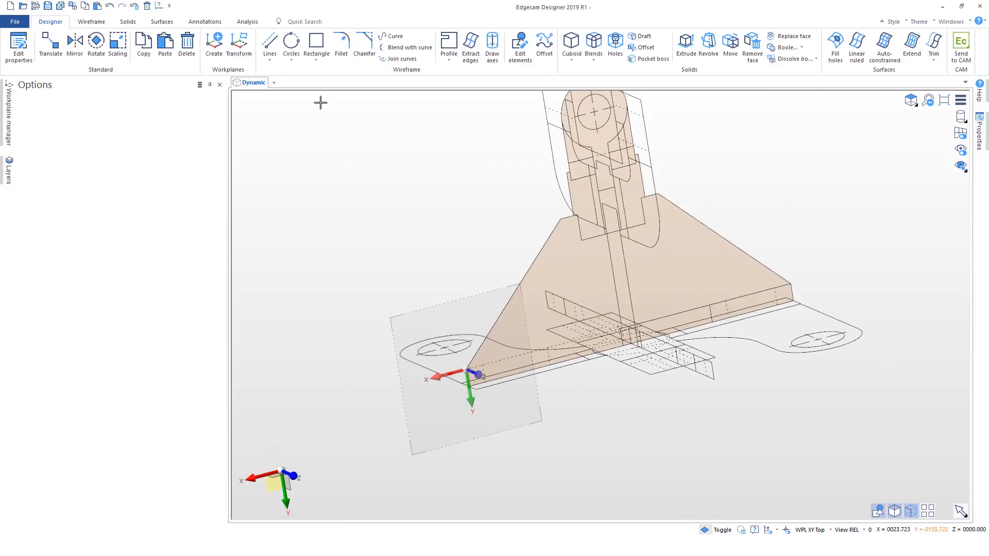
left_click(685, 51)
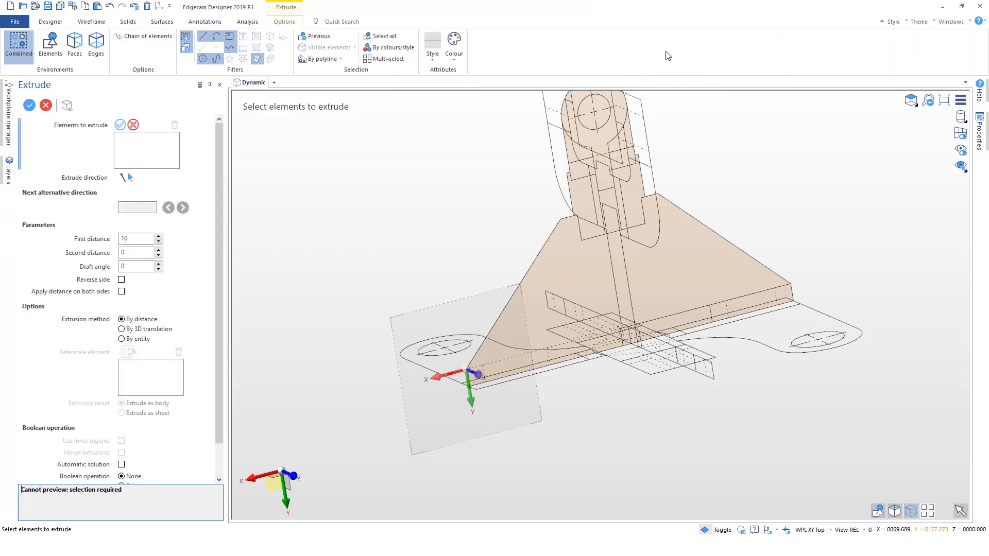
left_click(560, 264)
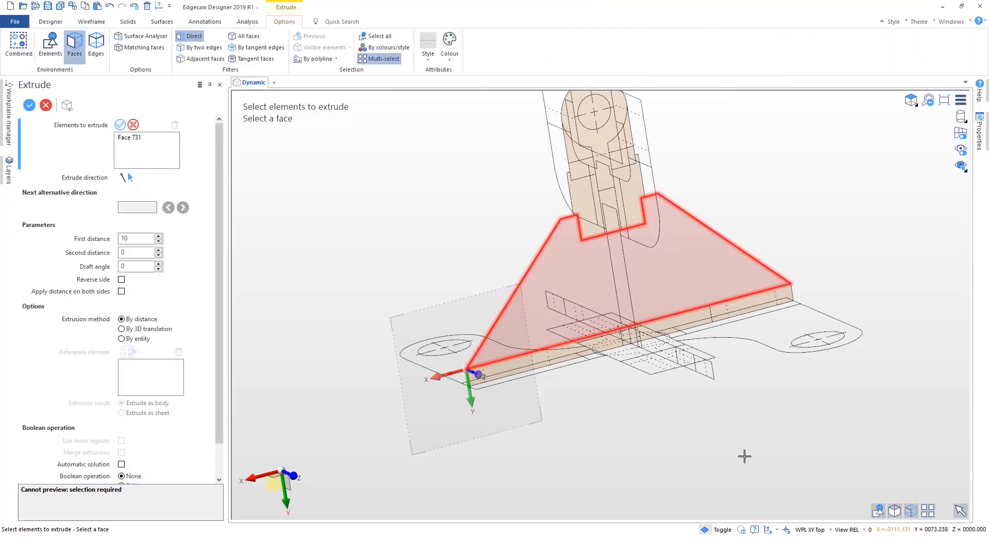
middle_click_drag(744, 456, 756, 432)
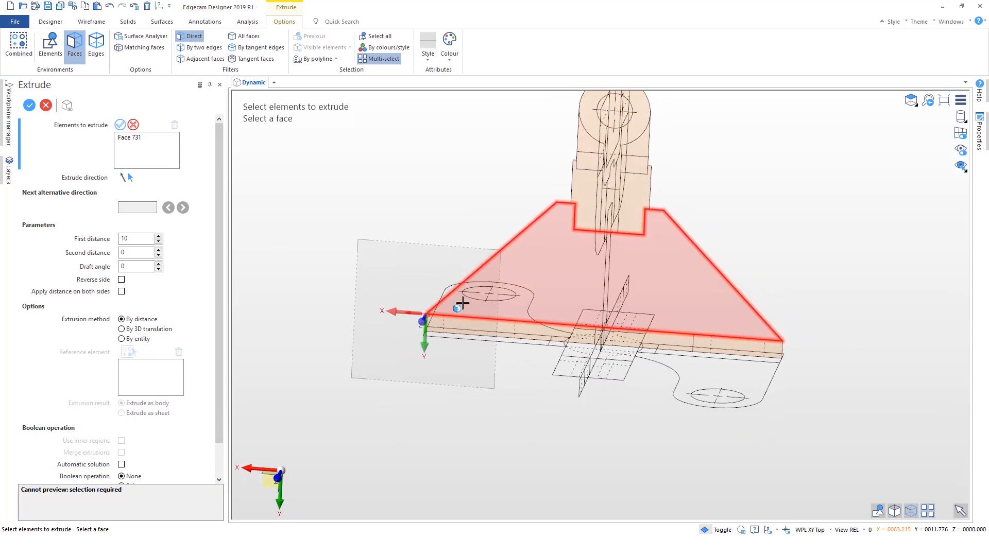
left_click(510, 346)
middle_click_drag(808, 415, 682, 432)
right_click(679, 416)
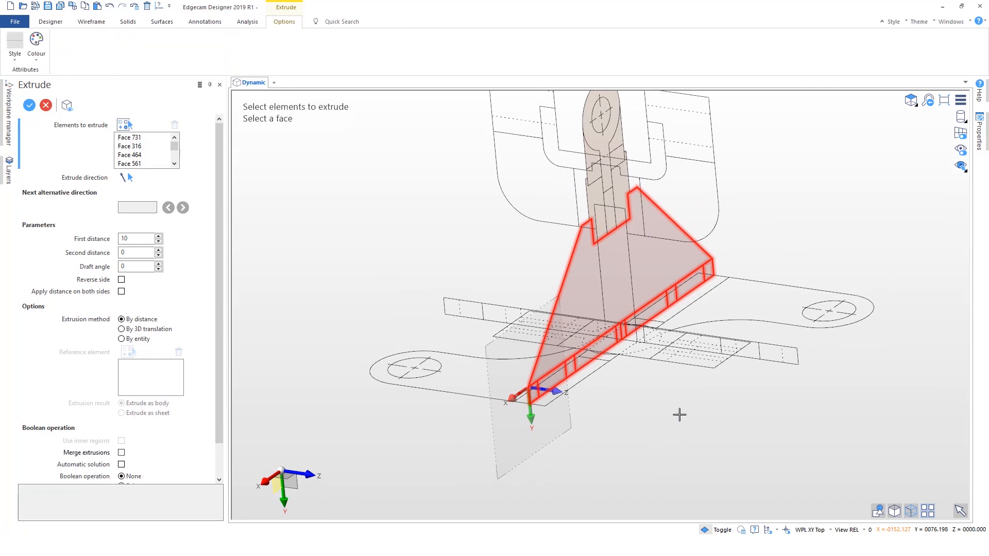
Step: Extrude the selected web and base faces 10 mm on both sides with the Unite boolean operation
scroll(377, 258, "down", 2)
scroll(496, 330, "up", 1)
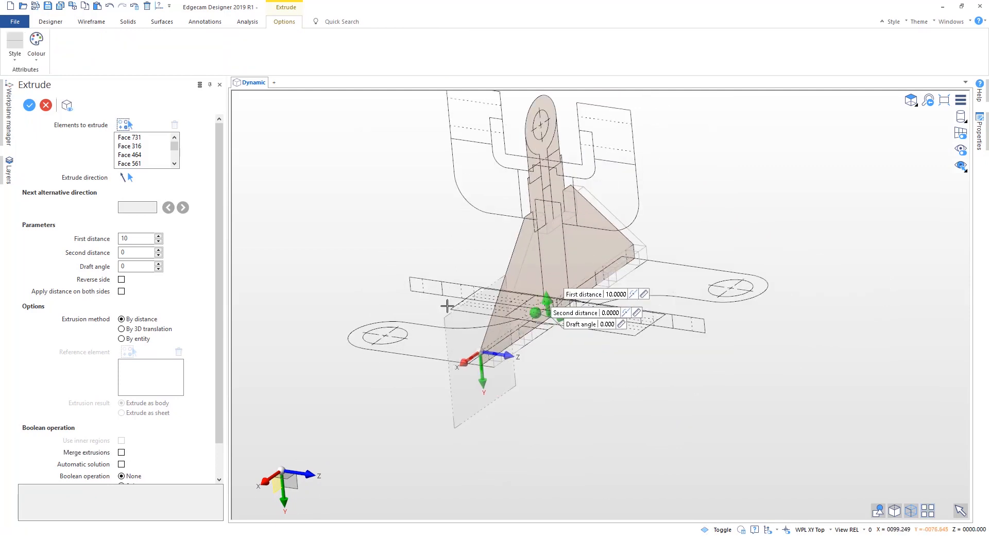
scroll(148, 464, "down", 2)
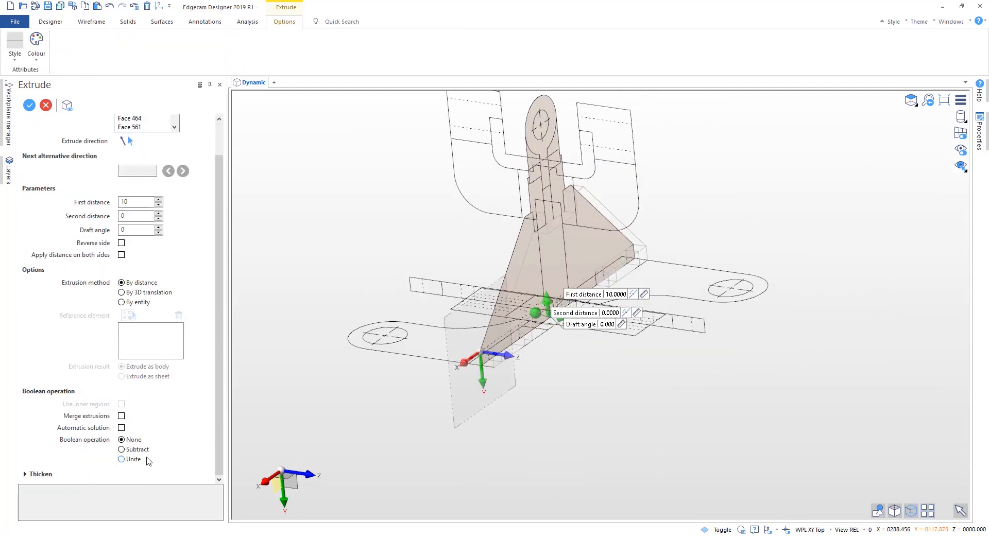
left_click(133, 459)
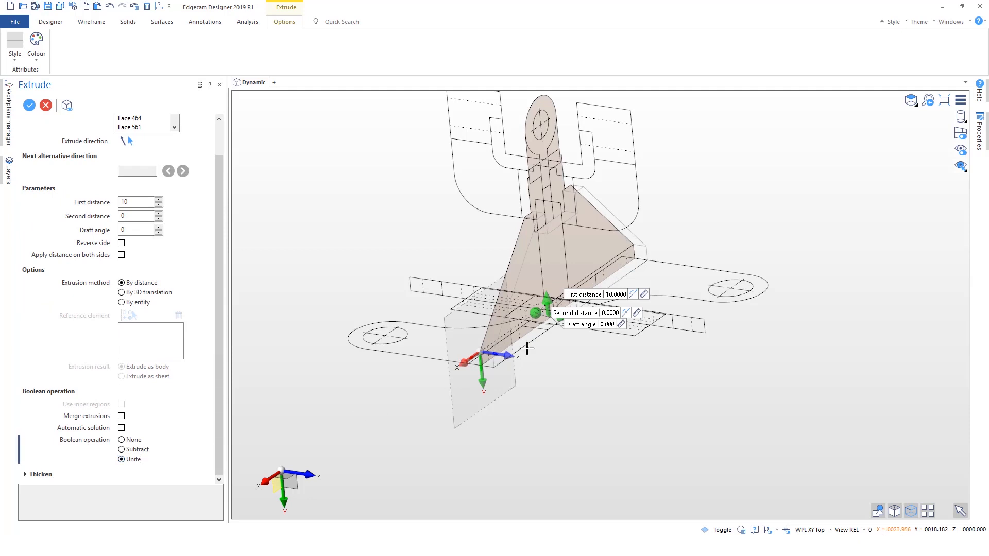
left_click_drag(568, 318, 453, 237)
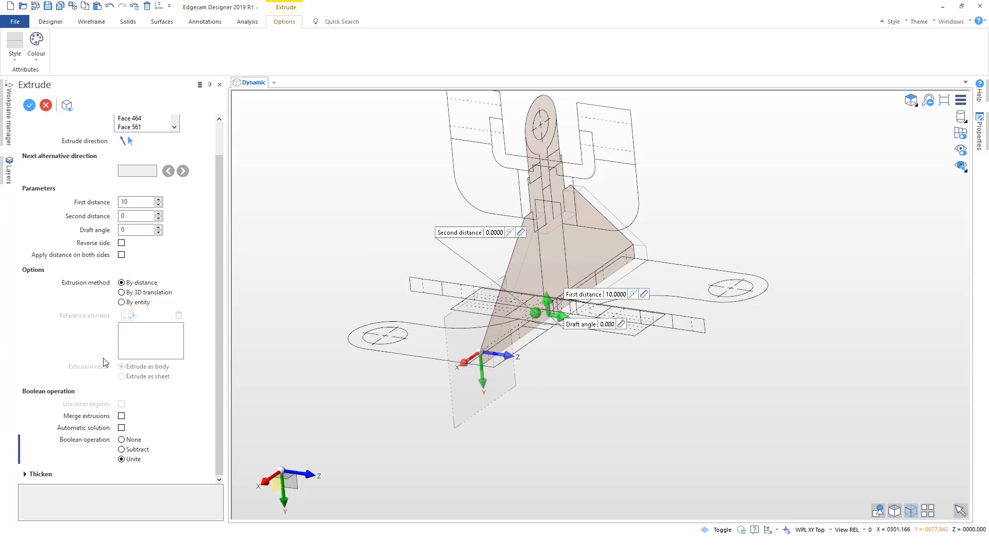
left_click(121, 255)
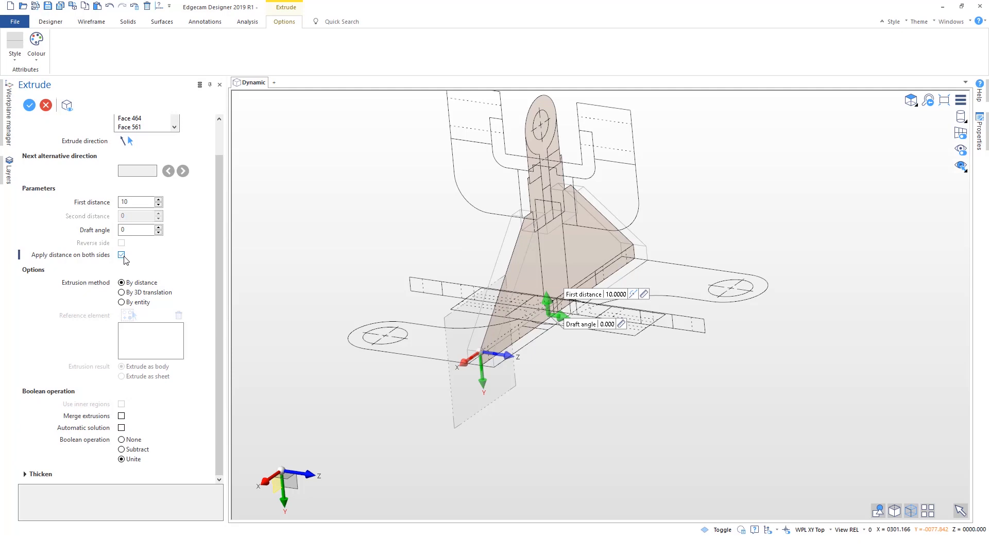
right_click(590, 418)
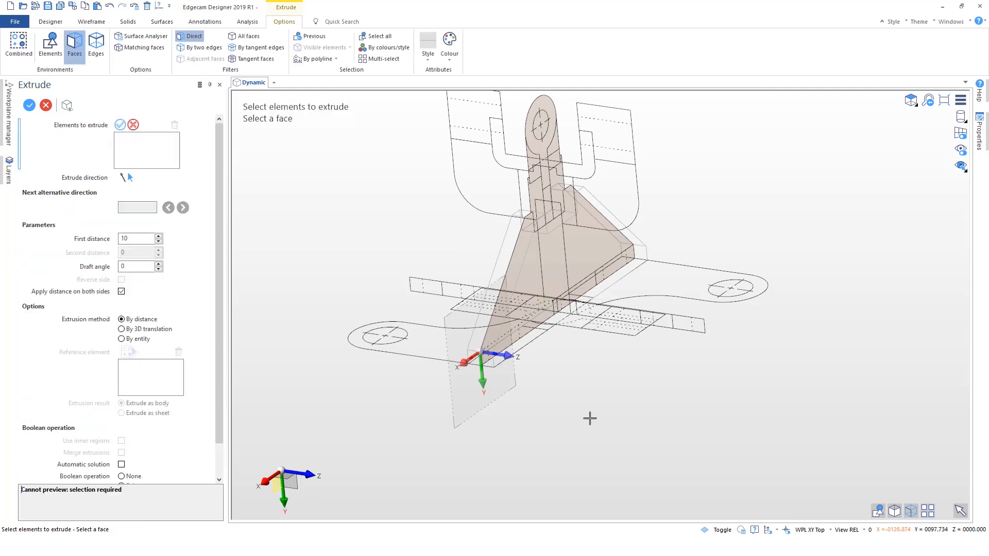
key("Escape")
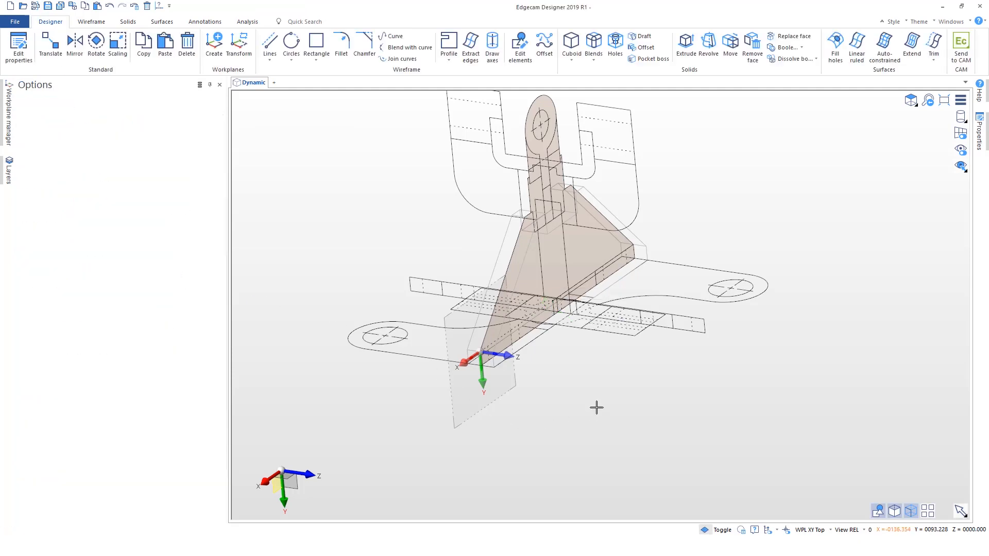
Step: Switch the model to shaded display and activate the Absolute workplane
mouse_move(960, 119)
left_click(928, 117)
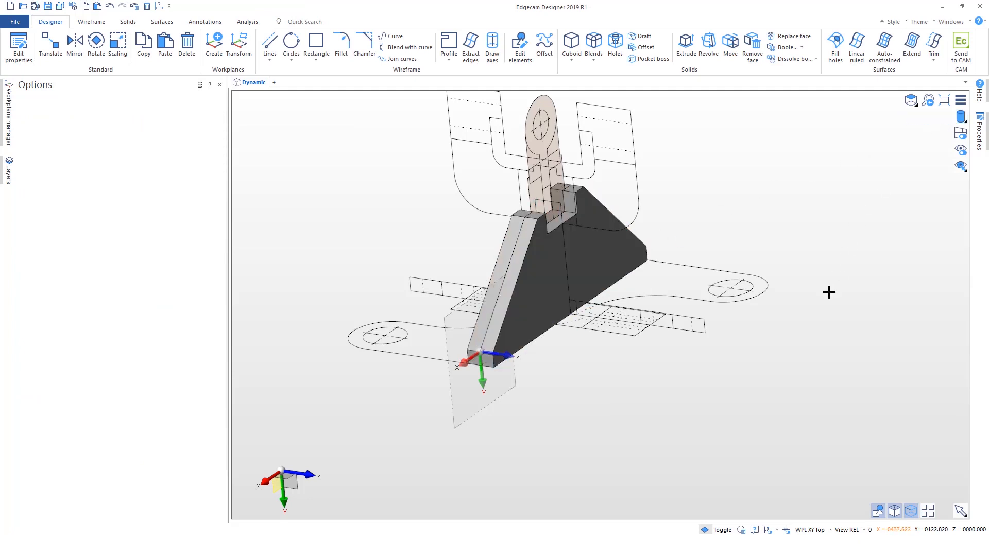
left_click(9, 132)
double_click(63, 135)
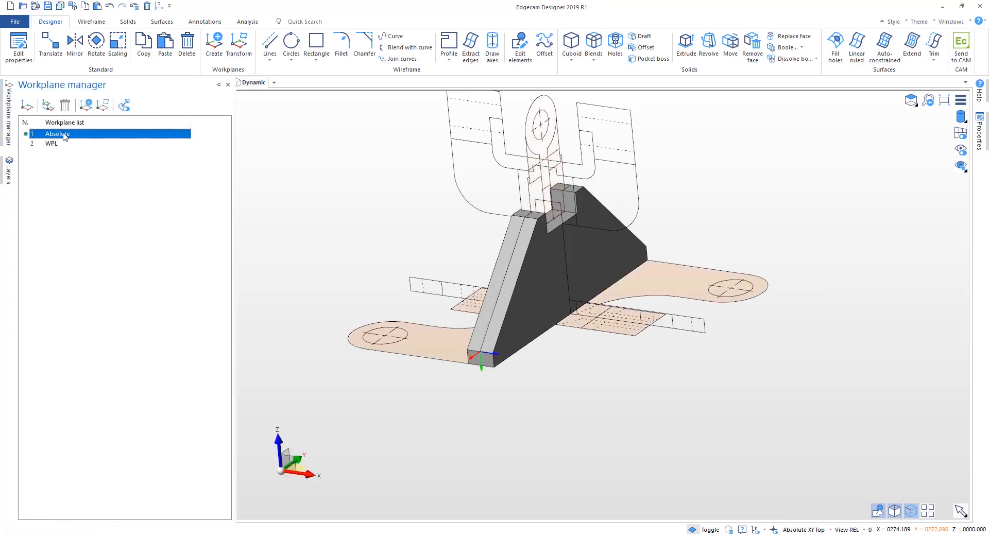
Step: Start an extrusion with the plan view's flange face on one side of the web and the small regions adjoining it
left_click(686, 42)
middle_click_drag(741, 244, 745, 268)
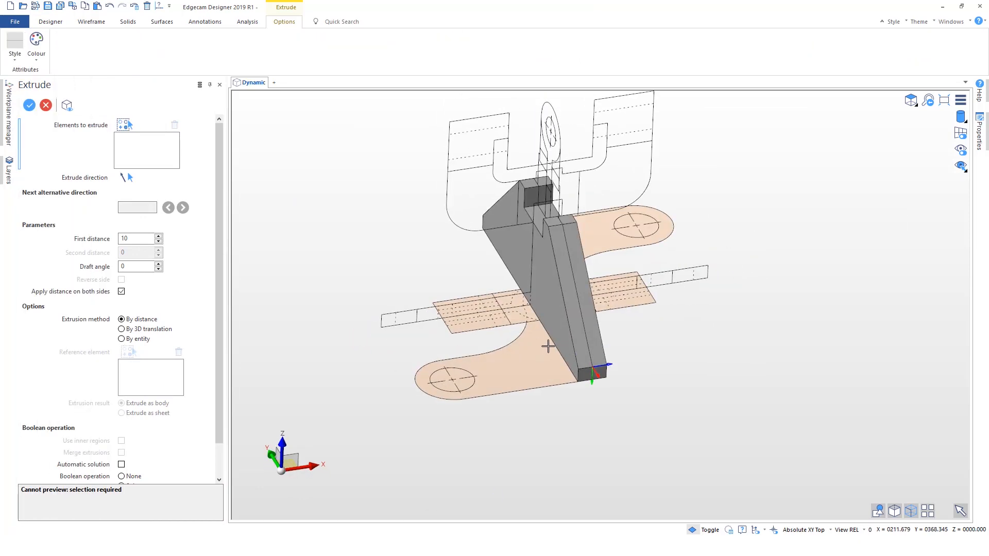
left_click(122, 125)
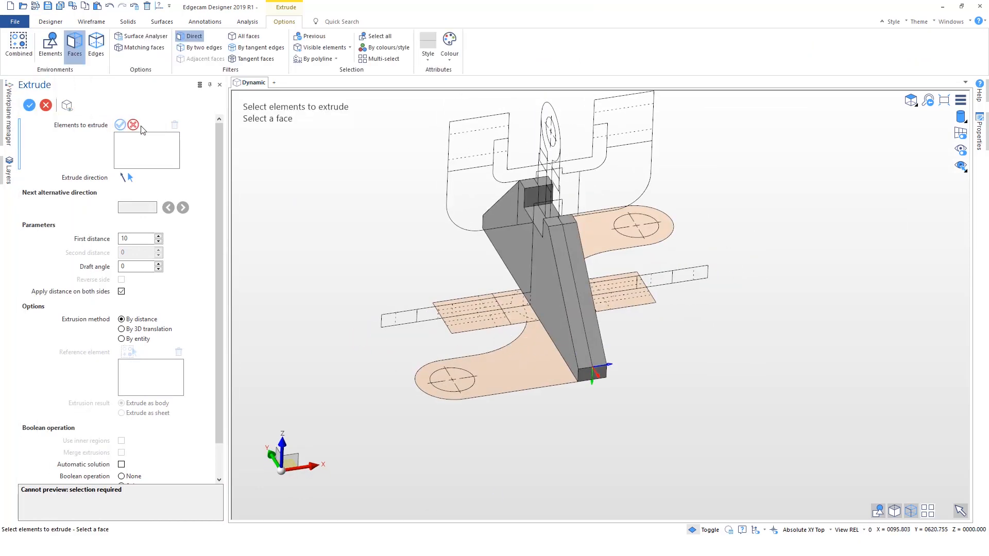
left_click(530, 357)
scroll(535, 320, "up", 5)
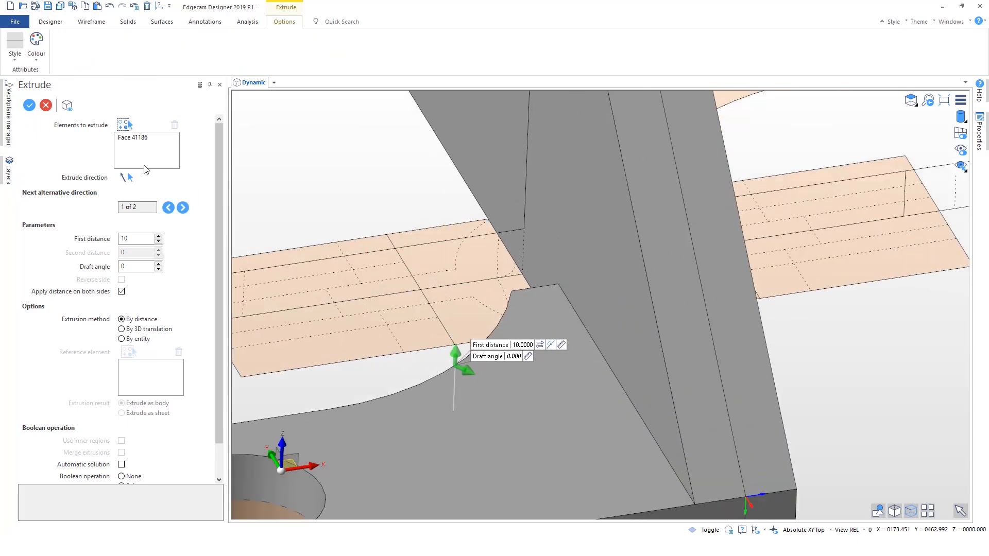
left_click(123, 124)
left_click(517, 305)
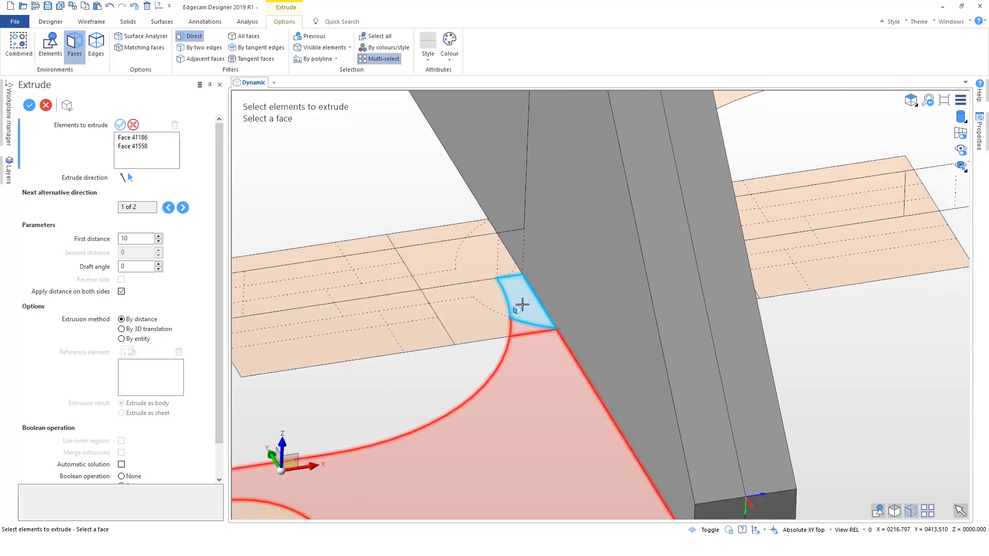
left_click(516, 273)
left_click(516, 273)
Step: Add the flange face on the opposite side of the web and its small adjoining regions to the extrusion selection
scroll(389, 308, "down", 5)
middle_click_drag(653, 358, 578, 318)
scroll(578, 318, "up", 5)
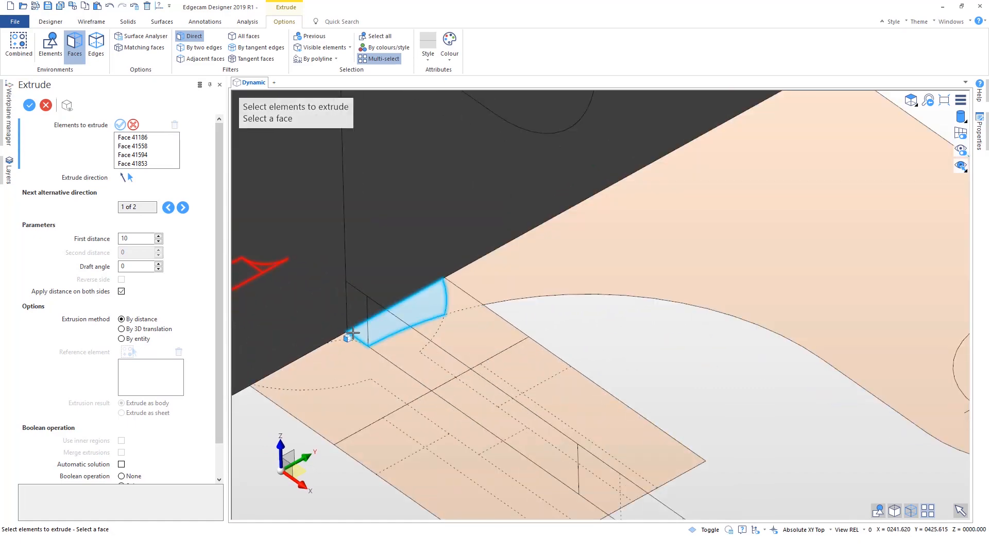
left_click(347, 335)
left_click(385, 325)
left_click(505, 281)
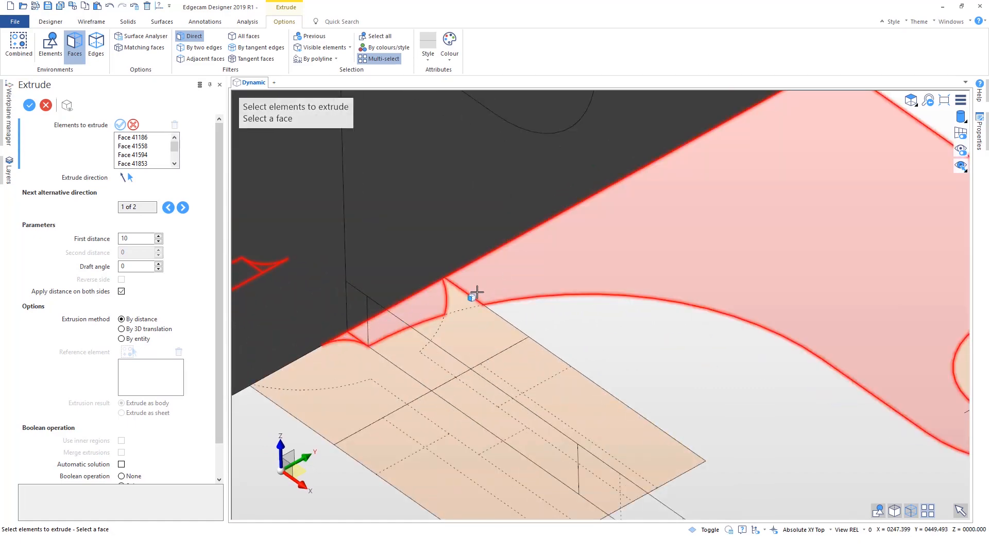
left_click(461, 300)
scroll(488, 294, "down", 5)
middle_click_drag(629, 294, 698, 365)
right_click(719, 365)
Step: Extrude the selected flange faces 10 mm in one direction only, united with the web
middle_click_drag(454, 406, 448, 374)
left_click_drag(450, 305, 732, 304)
left_click(122, 291)
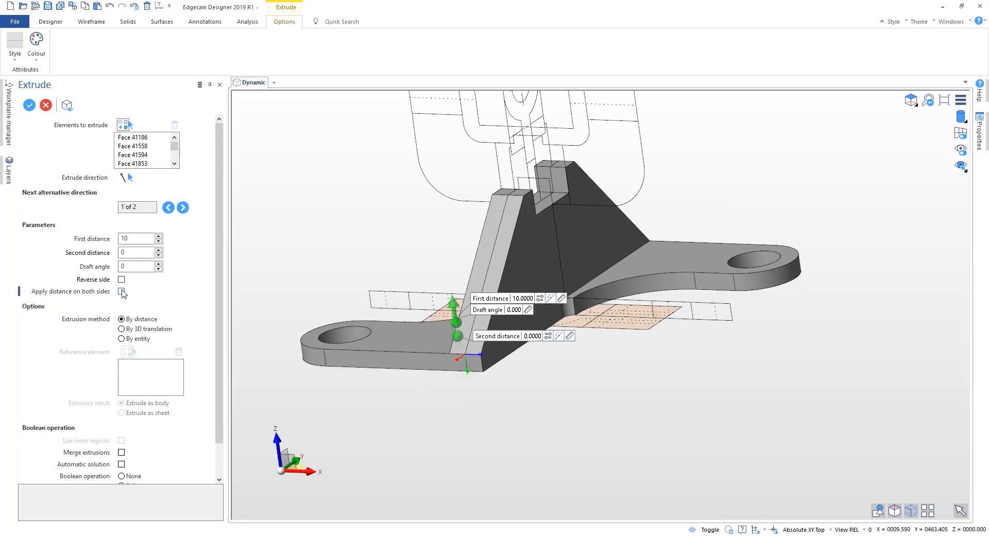
scroll(157, 449, "down", 1)
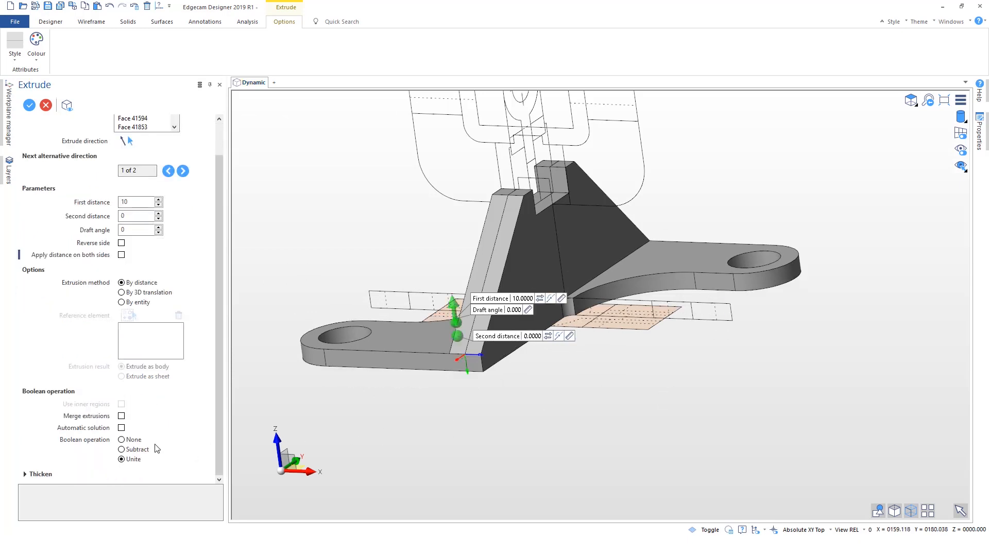
right_click(653, 388)
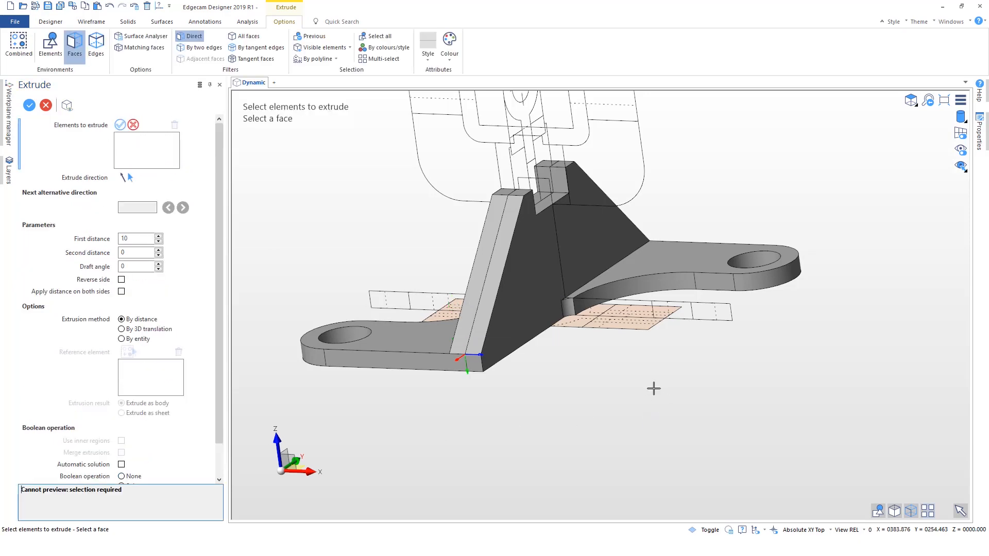
right_click(655, 388)
middle_click_drag(771, 366, 752, 383)
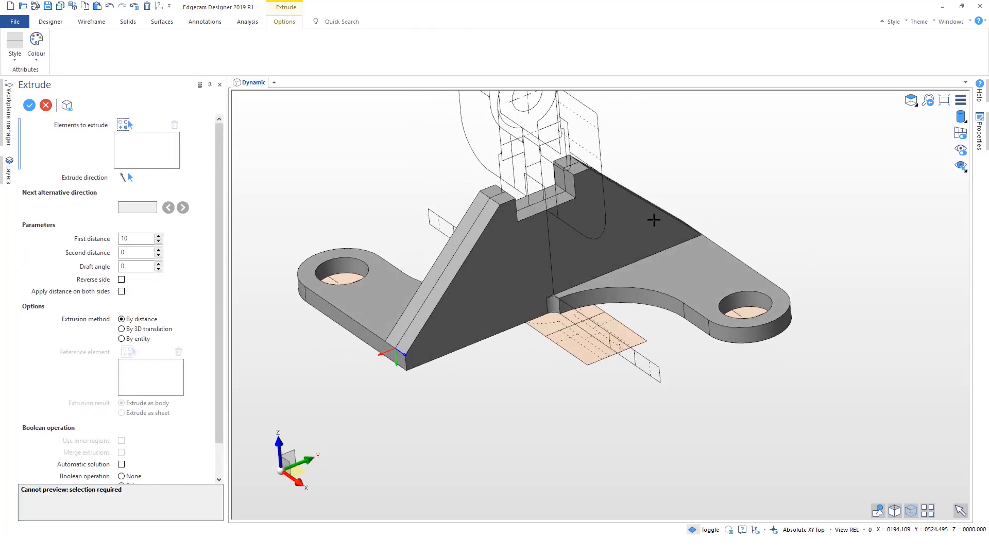
key("Escape")
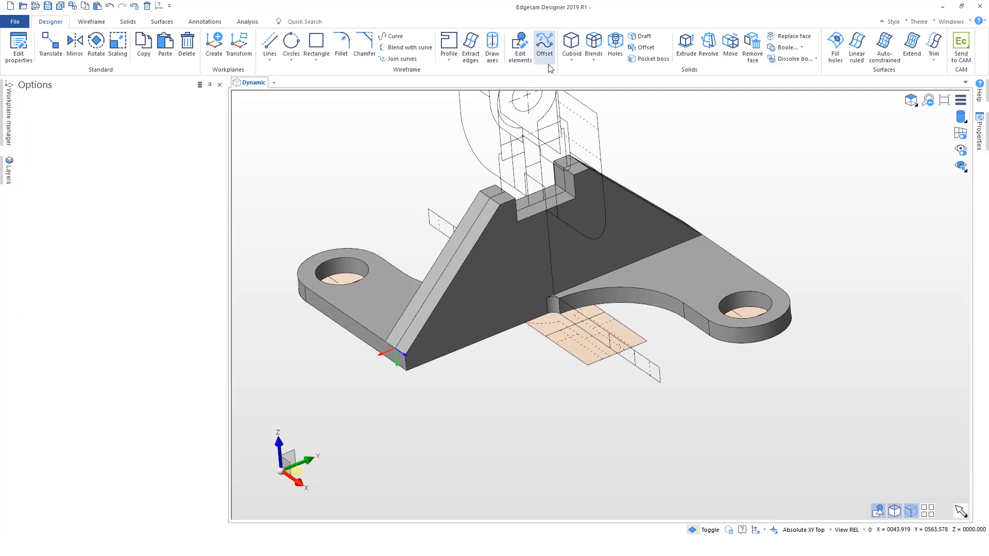
Step: Add a united cylinder by three points, centred on the floor of the web's top notch, with radius 22 and height 40
left_click(570, 61)
left_click(582, 76)
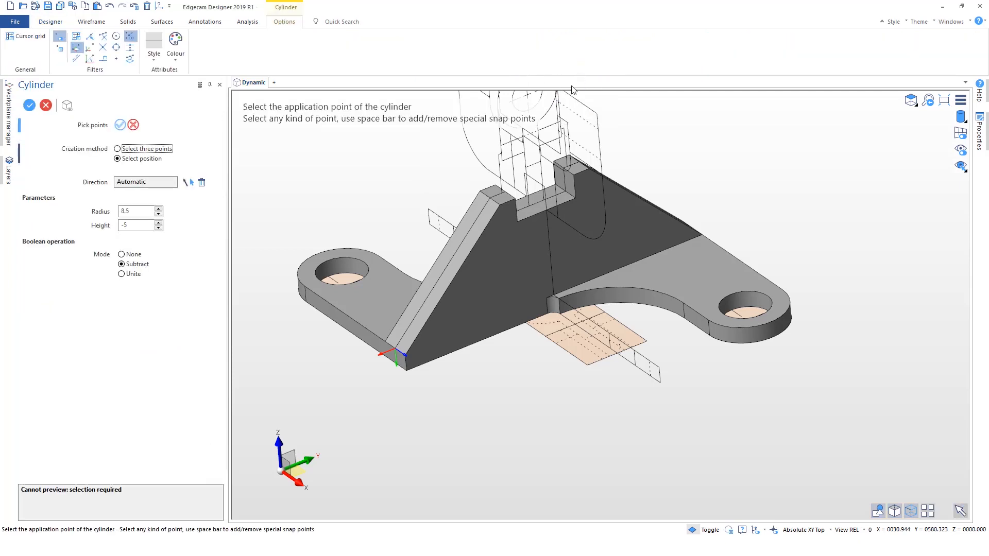
left_click(151, 151)
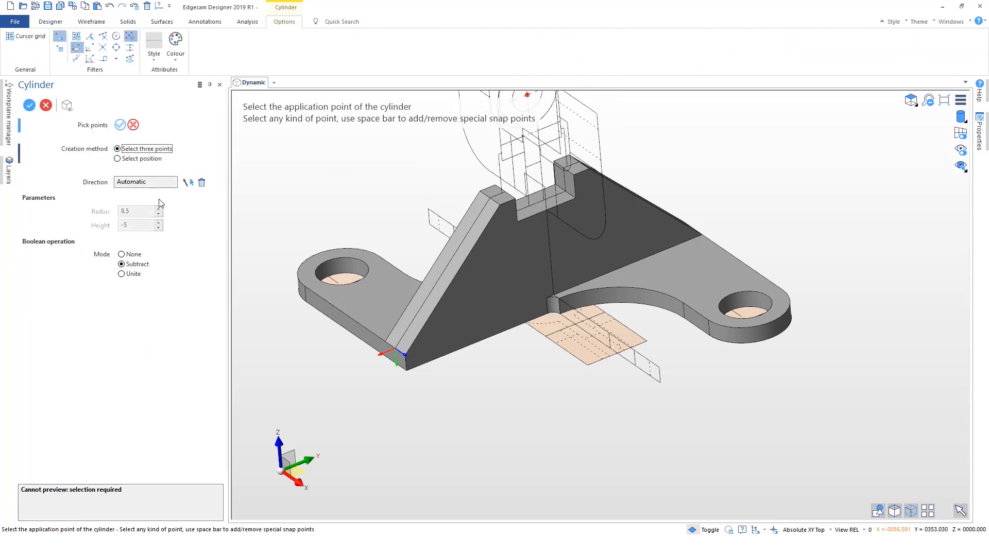
left_click(133, 273)
scroll(533, 199, "up", 5)
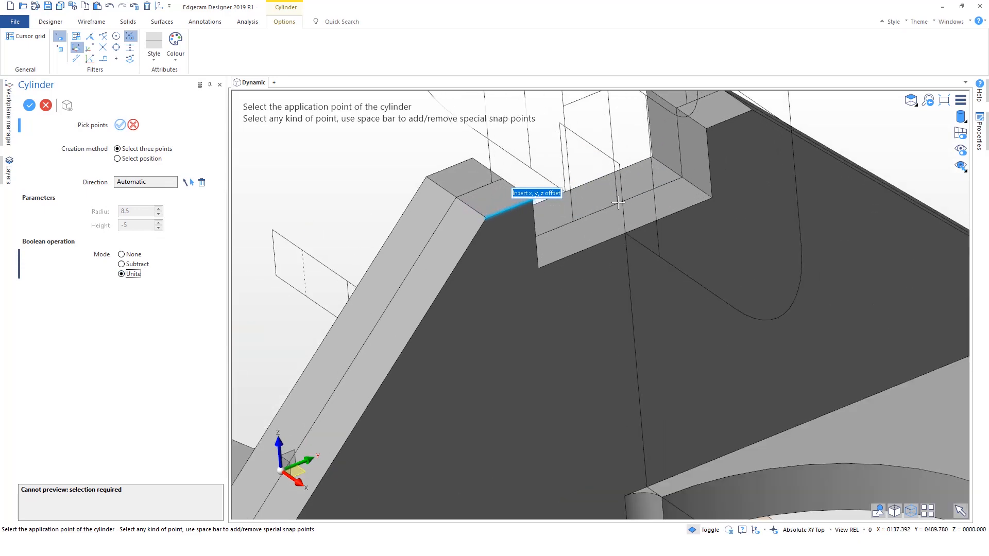
left_click(595, 213)
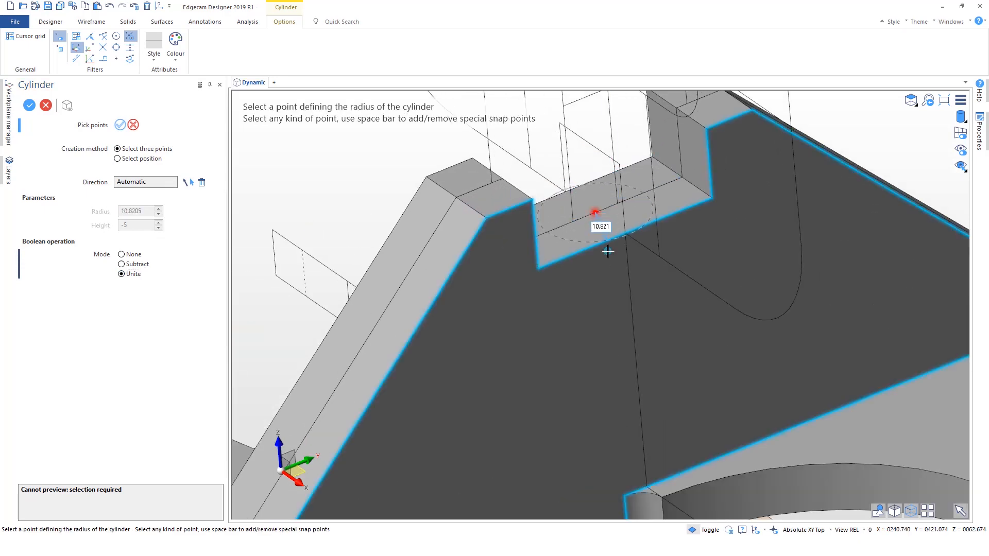
scroll(608, 250, "down", 5)
left_click(556, 177)
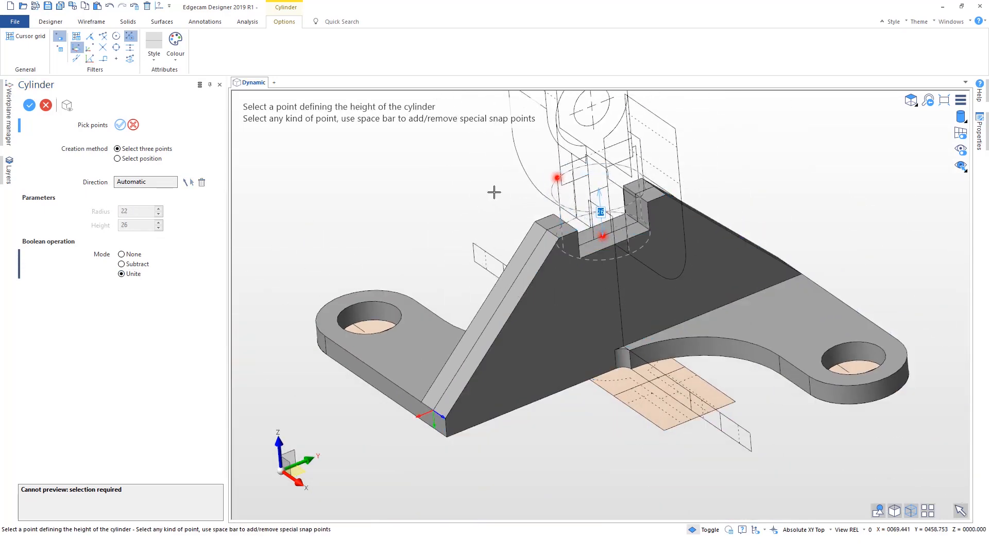
left_click(550, 176)
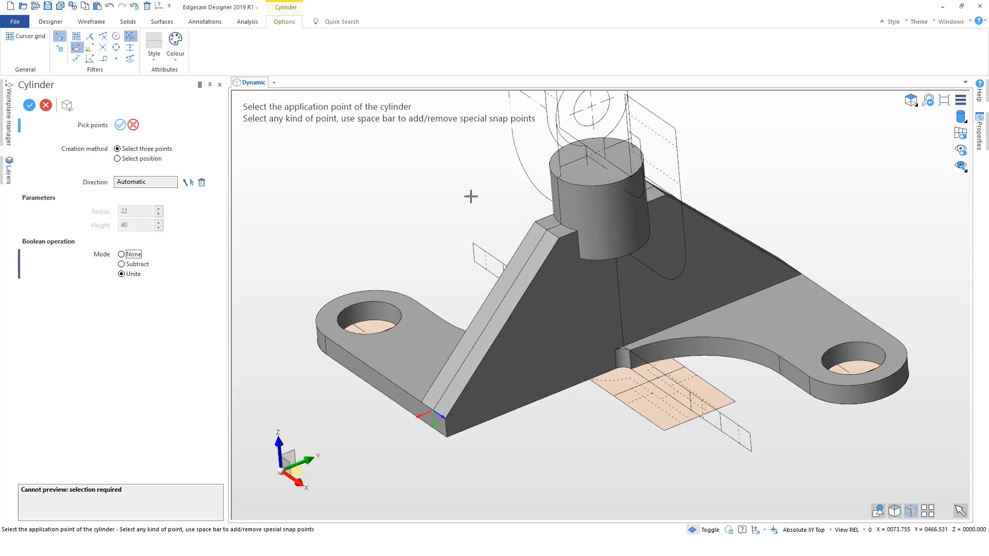
key("Escape")
Step: Create a workplane on the outer edge of the front view's fork profile, rotated 90 degrees about X into that view's plane
middle_click_drag(559, 315, 656, 349)
left_click(214, 43)
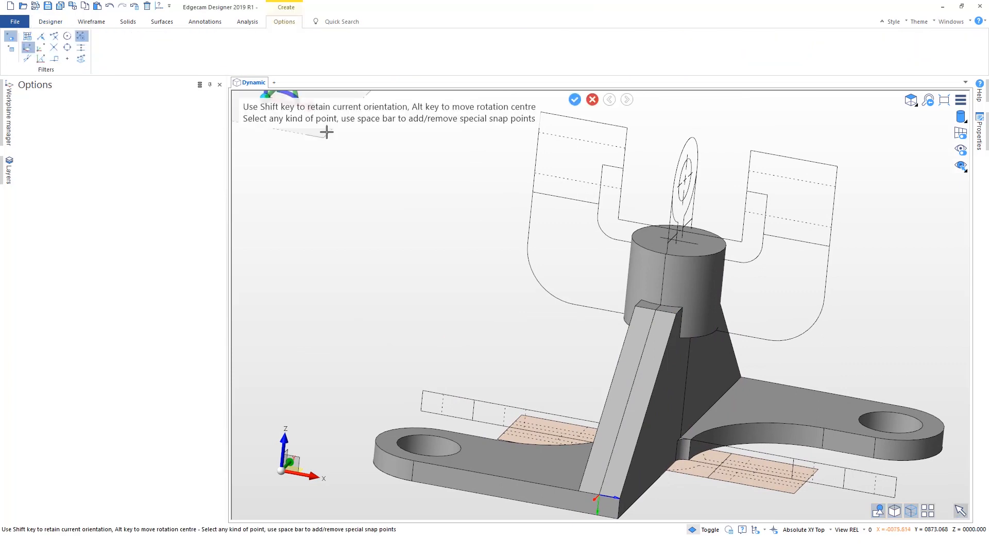
left_click(537, 192)
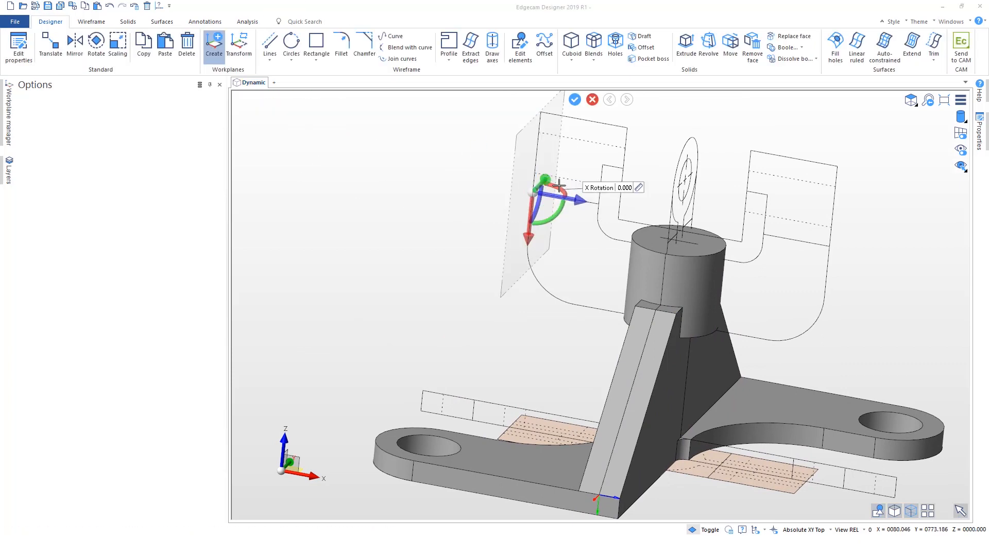
left_click_drag(559, 185, 551, 201)
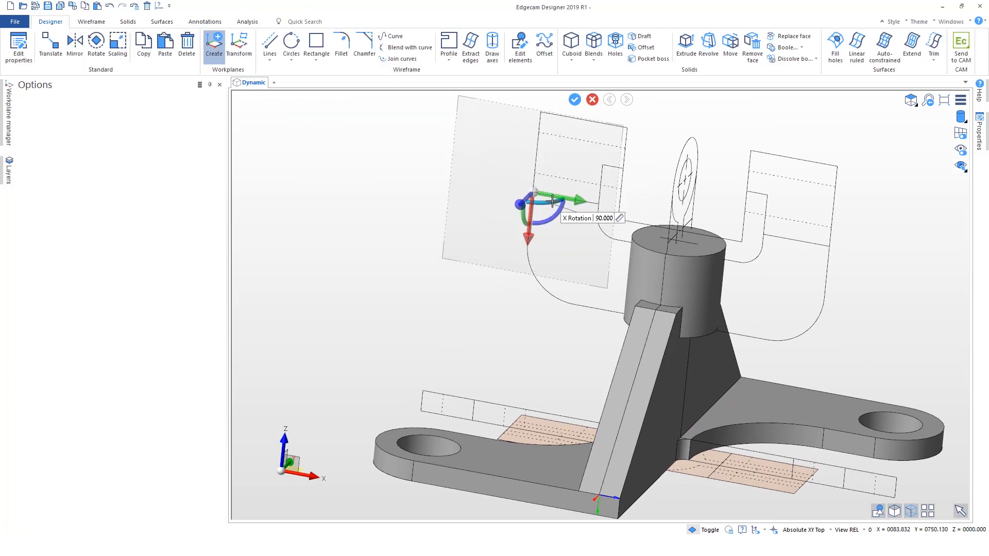
right_click(376, 185)
right_click(389, 212)
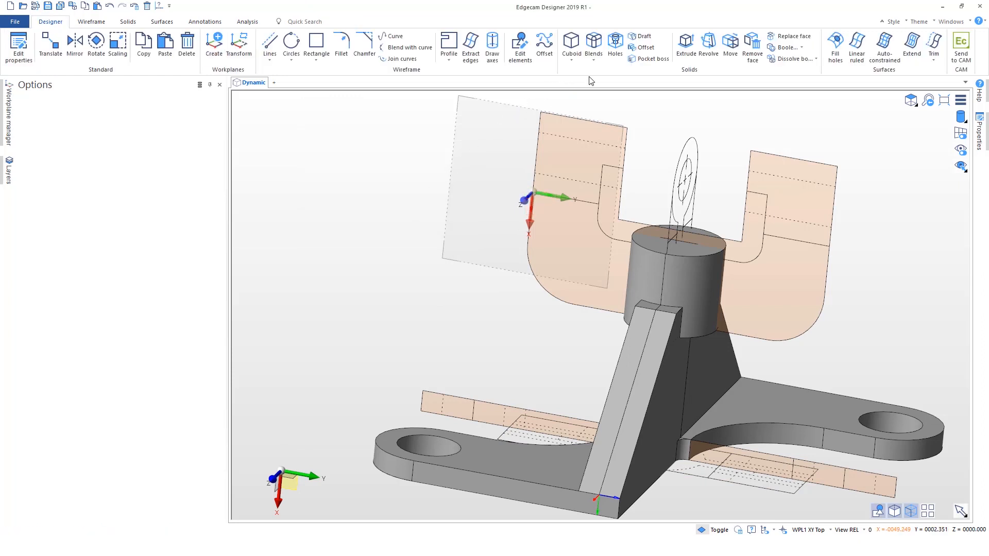
Step: Extrude the two rounded lower arm regions of the front view's fork profile 5 mm on both sides
left_click(679, 54)
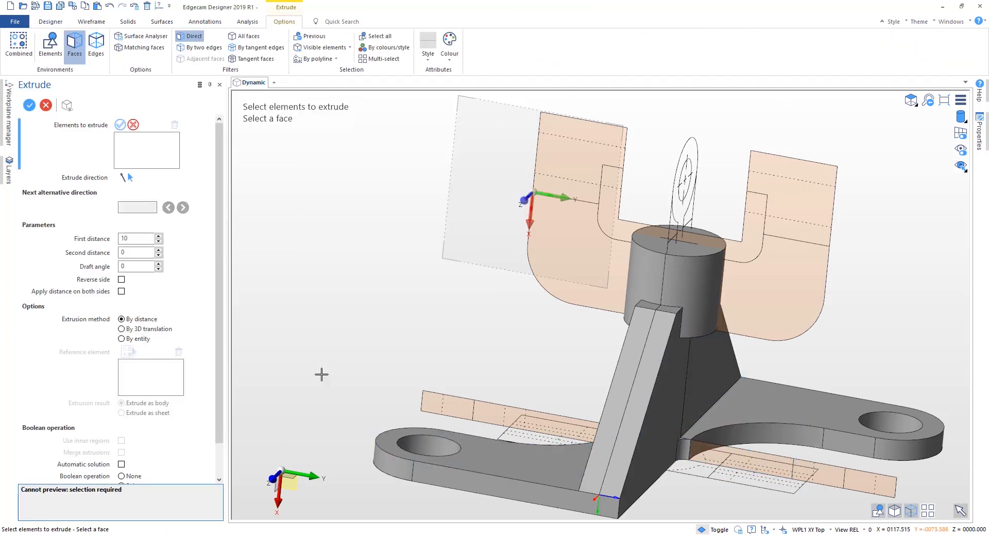
left_click(380, 59)
left_click(570, 234)
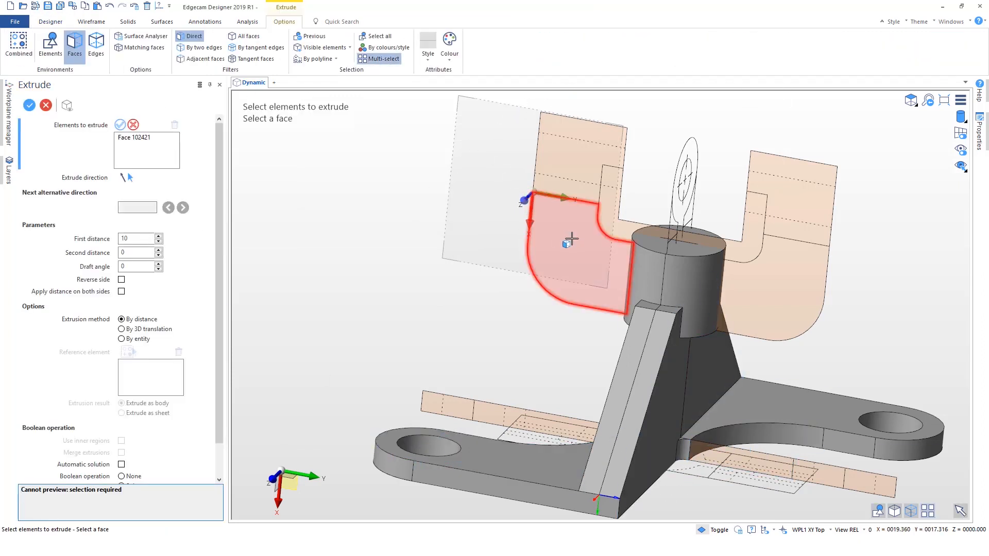
left_click(761, 283)
right_click(387, 249)
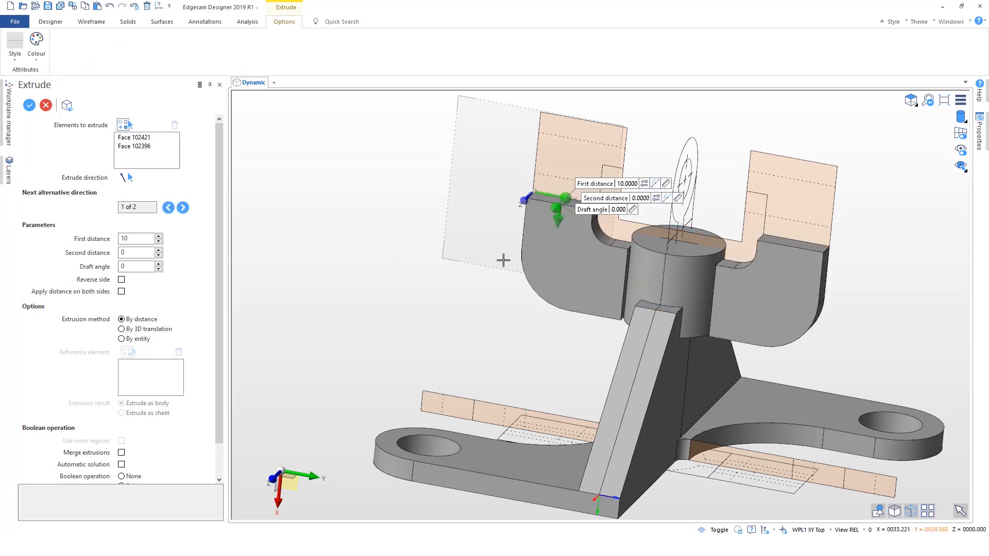
middle_click_drag(503, 260, 466, 268)
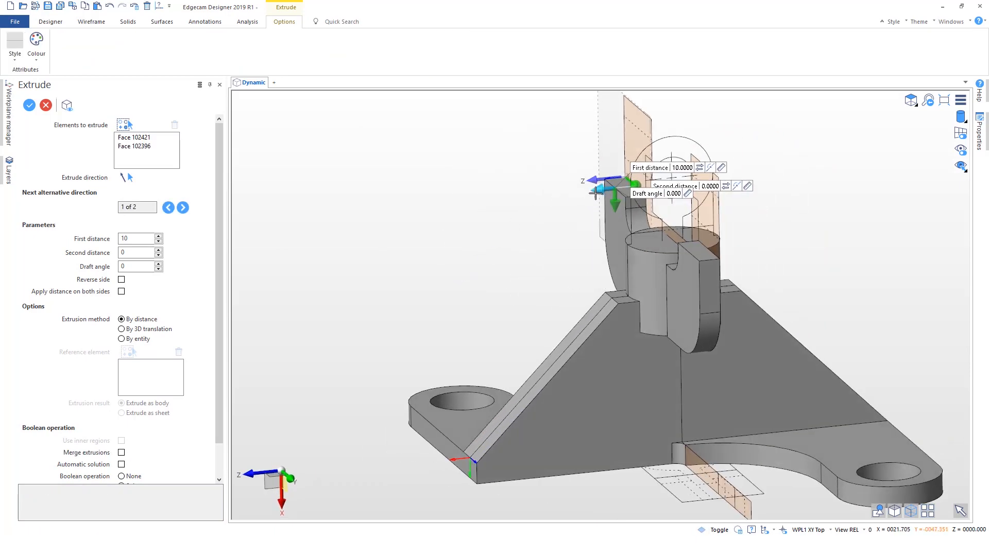
left_click_drag(595, 192, 663, 220)
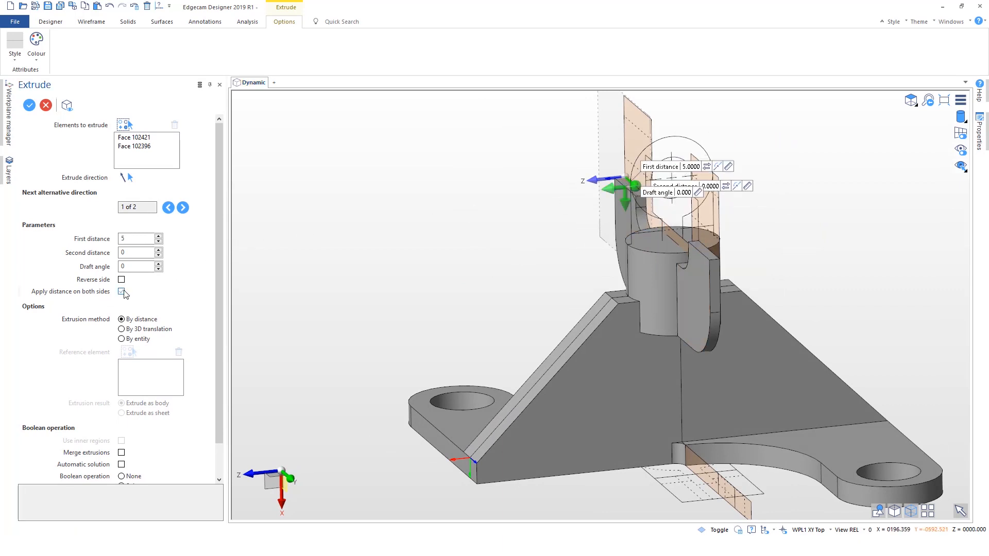
right_click(401, 264)
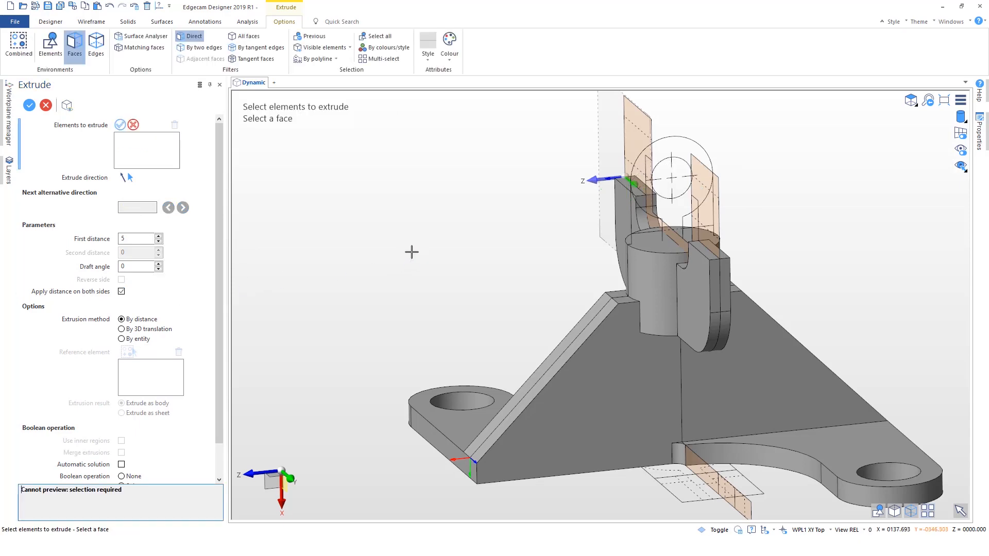
Step: Extrude the three regions forming the fork's inner U-shaped cradle 20 mm on both sides
middle_click_drag(530, 309, 528, 310)
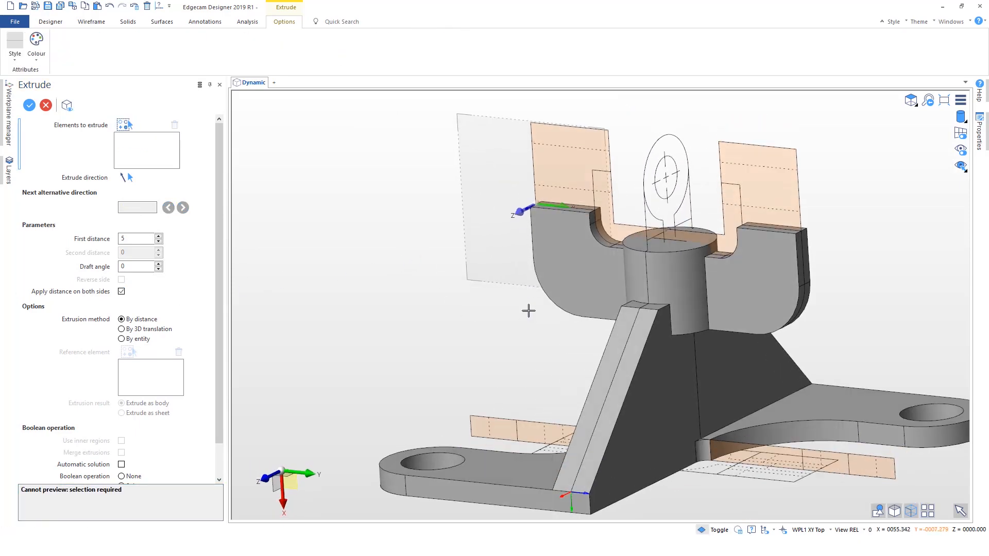
left_click(122, 126)
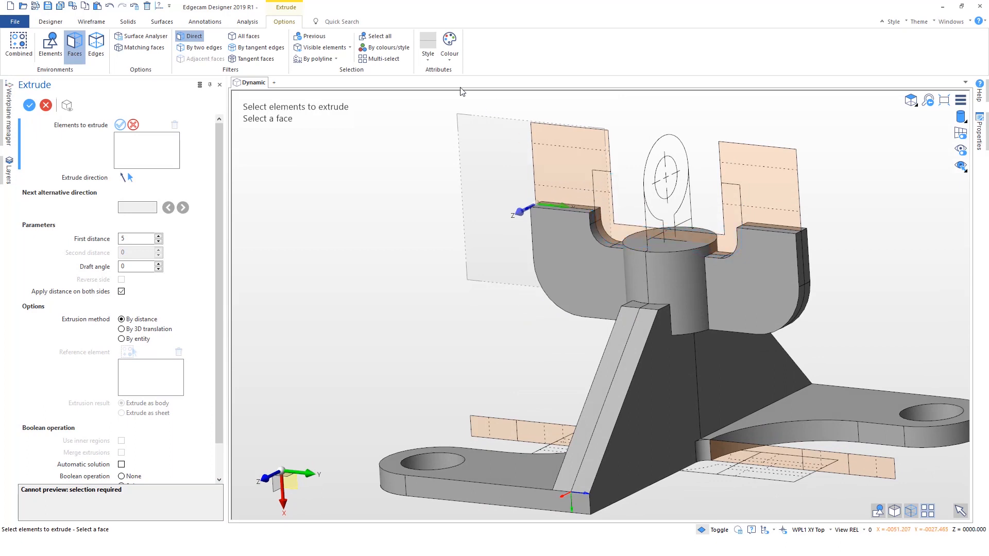
left_click(385, 61)
left_click(595, 192)
left_click(690, 211)
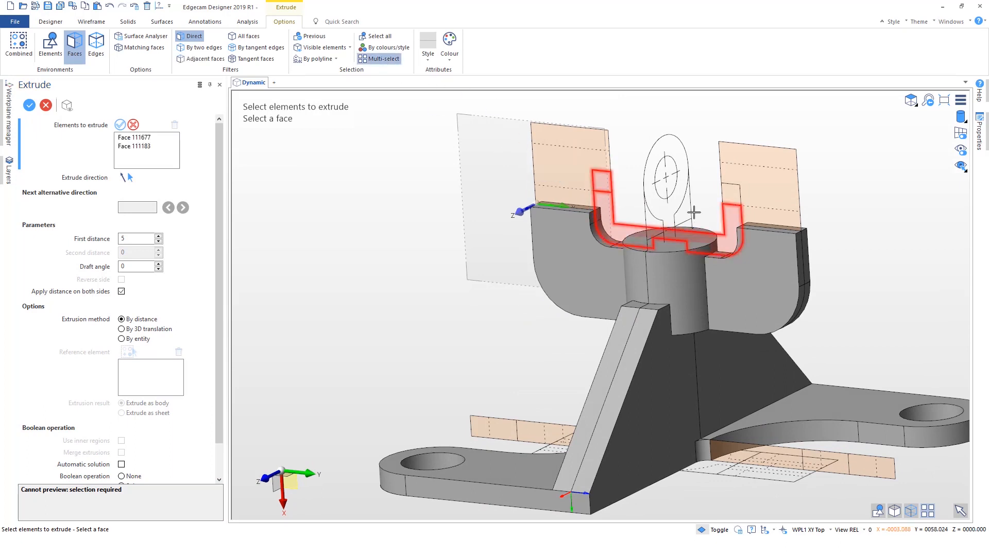
left_click(731, 195)
right_click(399, 254)
middle_click_drag(404, 261, 541, 238)
left_click_drag(613, 170, 624, 183)
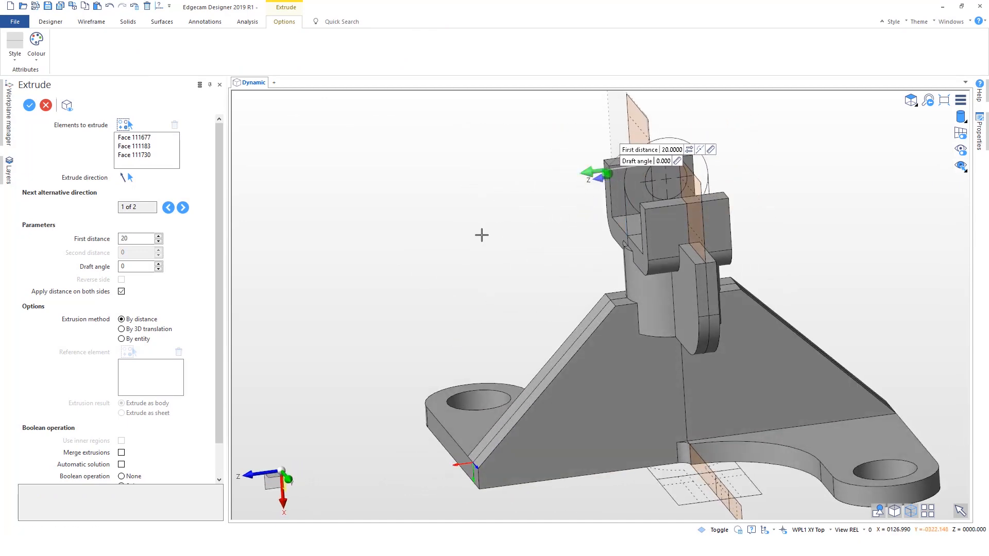
key("Escape")
middle_click_drag(492, 263, 525, 273)
key("Escape")
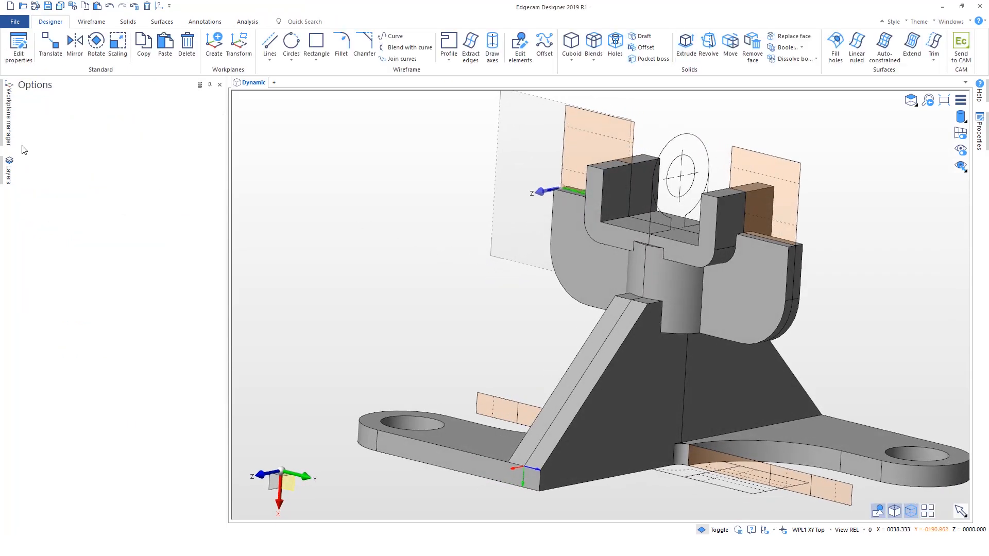
Step: Activate workplane WPL and extrude the side view's ring face with first distance 72 and second distance -30
left_click(8, 128)
double_click(51, 143)
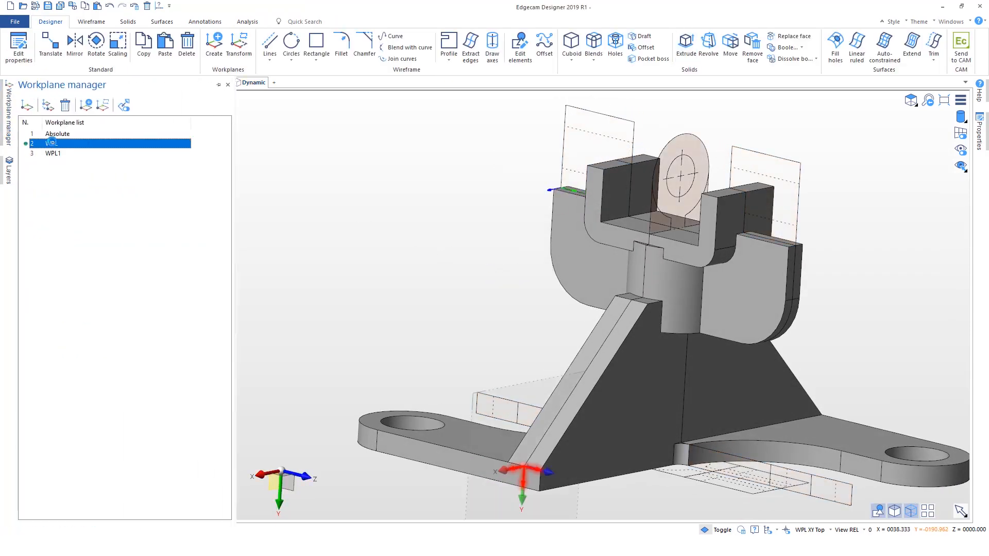
left_click(687, 43)
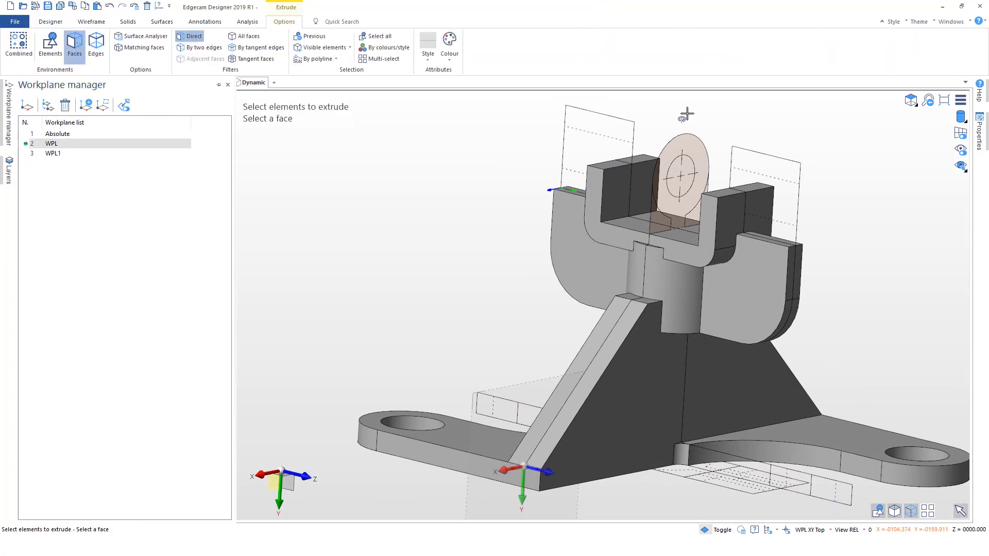
left_click(688, 145)
left_click_drag(739, 175, 824, 168)
left_click(122, 291)
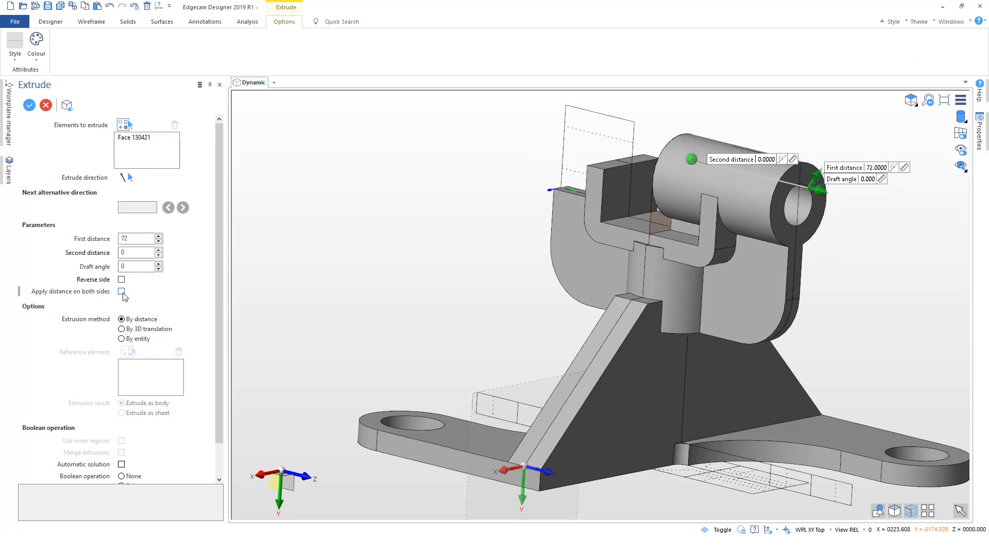
left_click_drag(691, 158, 734, 144)
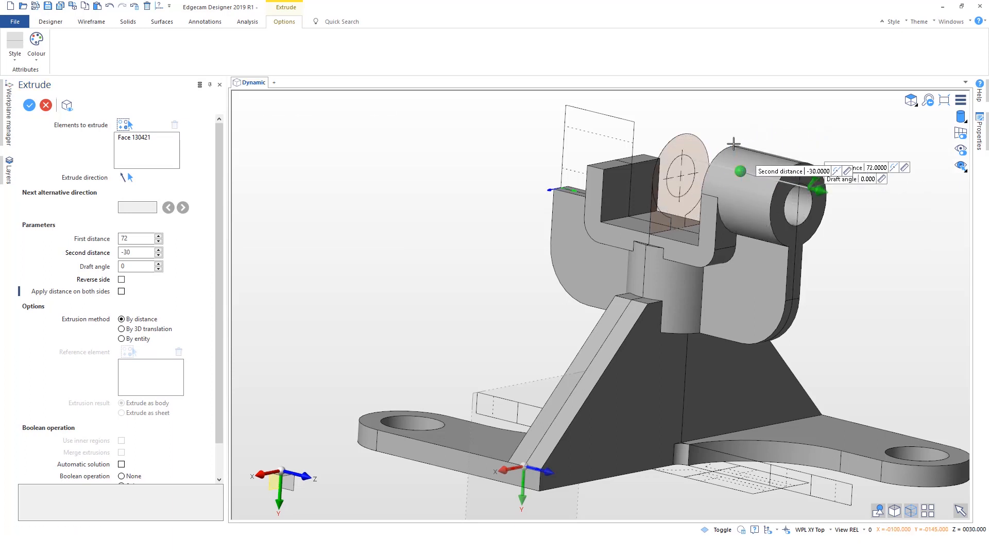
right_click(758, 138)
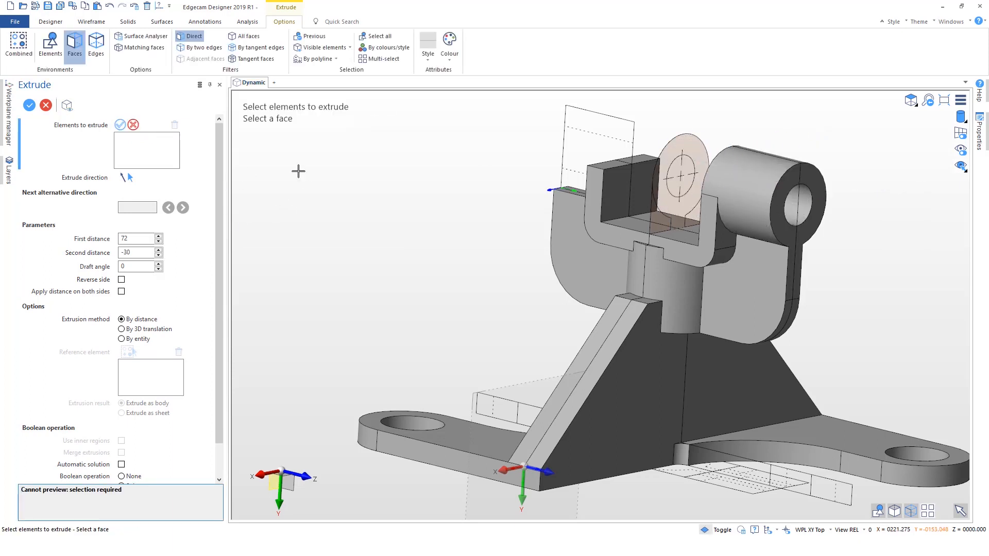
Step: Extrude the same ring face on the reverse side with first distance 72 and second distance -30
left_click(684, 147)
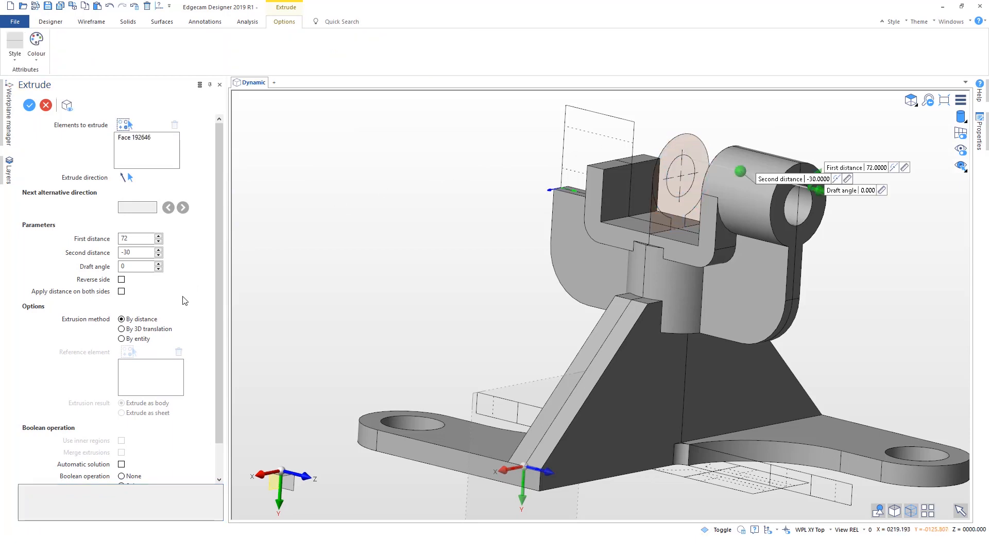
left_click(122, 280)
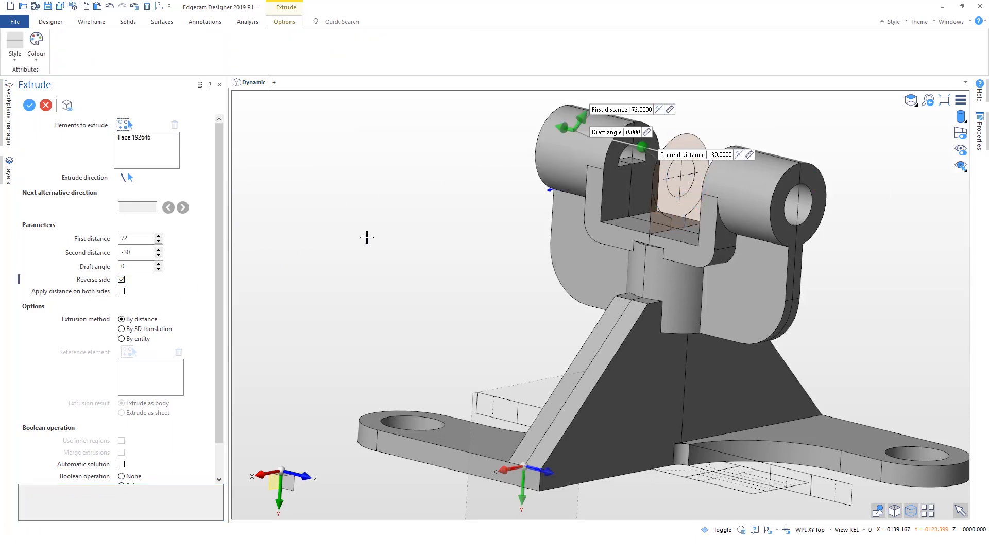
right_click(679, 178)
Step: Extrude the ring's inner circle 72 mm on both sides, subtracting it to bore through both cylindrical bosses
left_click(684, 166)
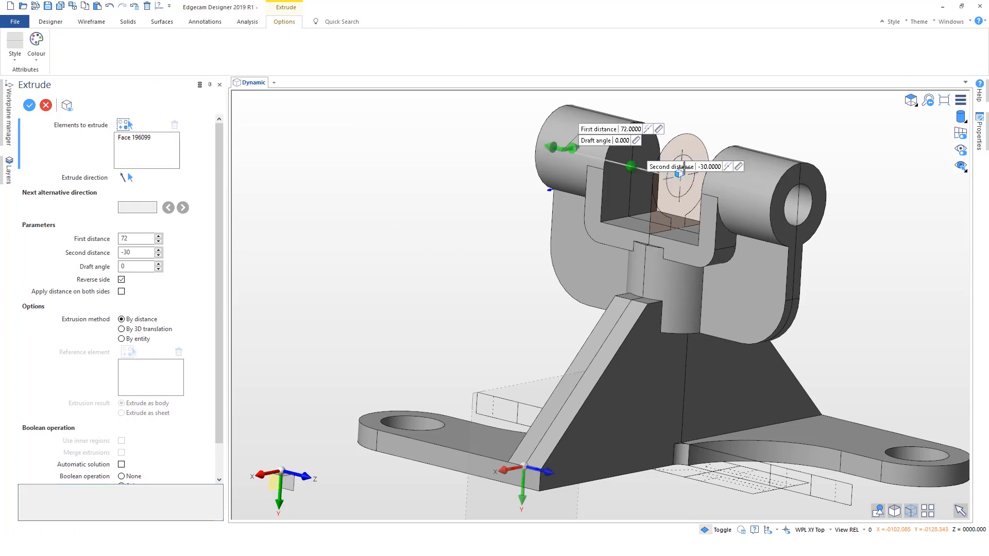
left_click(122, 292)
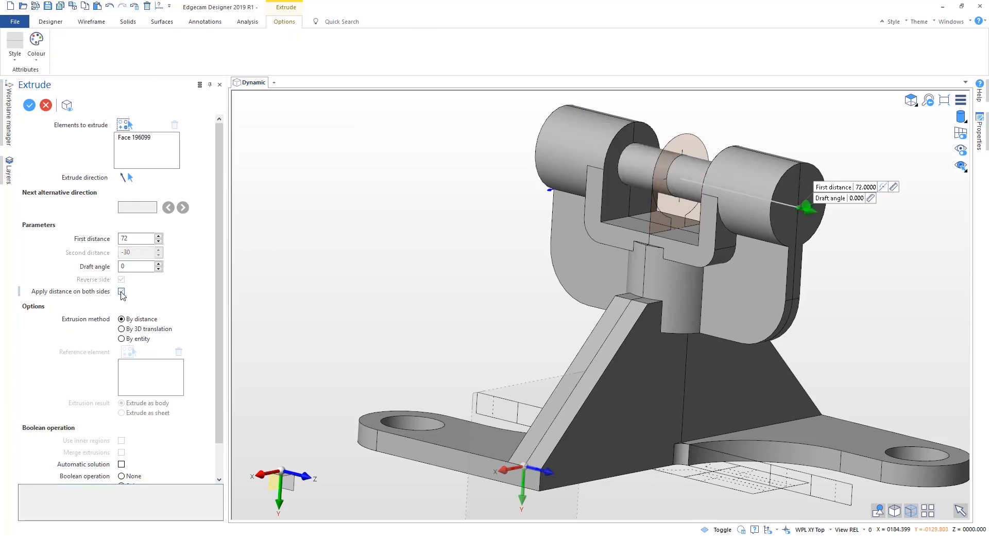
scroll(141, 434, "down", 2)
left_click(136, 450)
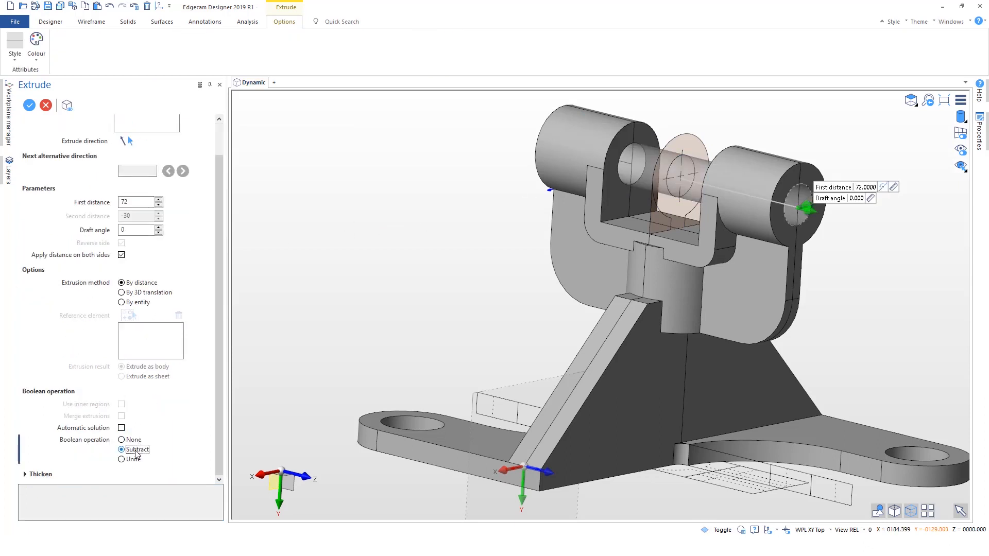
left_click(364, 256)
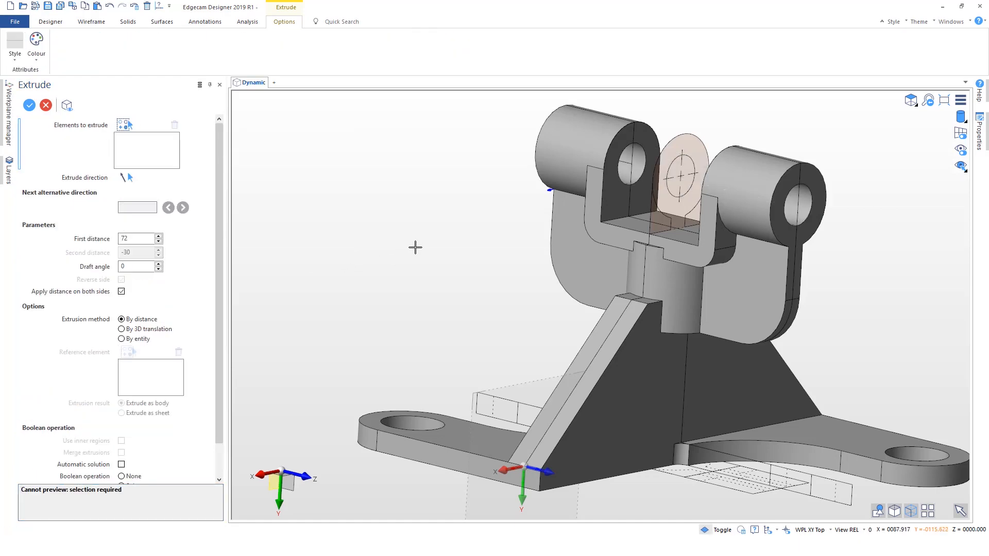
key("Escape")
Step: Activate the Absolute workplane
scroll(519, 218, "down", 3)
mouse_move(495, 219)
middle_mouse_down()
mouse_move(490, 238)
mouse_move(504, 223)
mouse_move(498, 235)
middle_mouse_up()
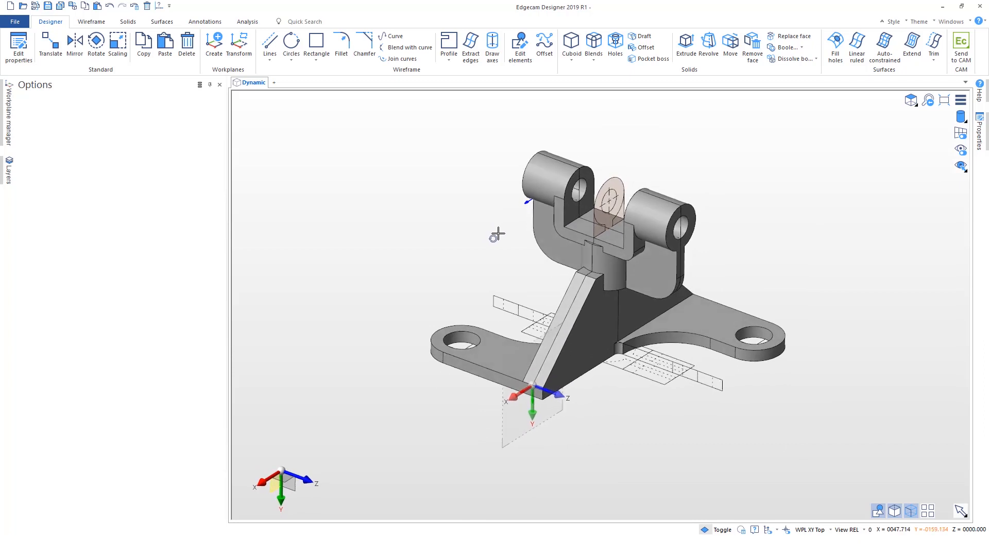
left_click(10, 118)
double_click(54, 134)
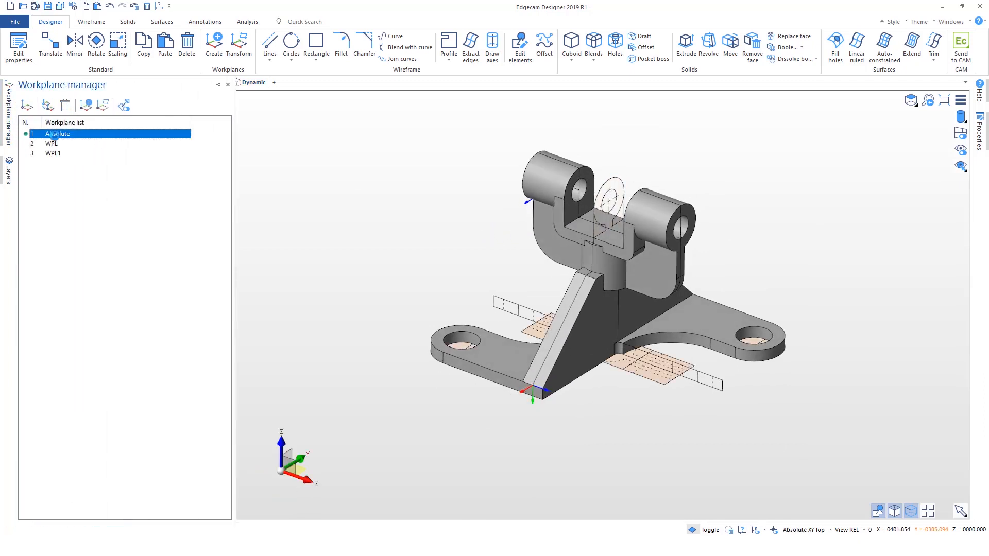
Step: Copy the bracket solid and paste it by node name at the absolute origin, coincident with the original
scroll(547, 236, "down", 3)
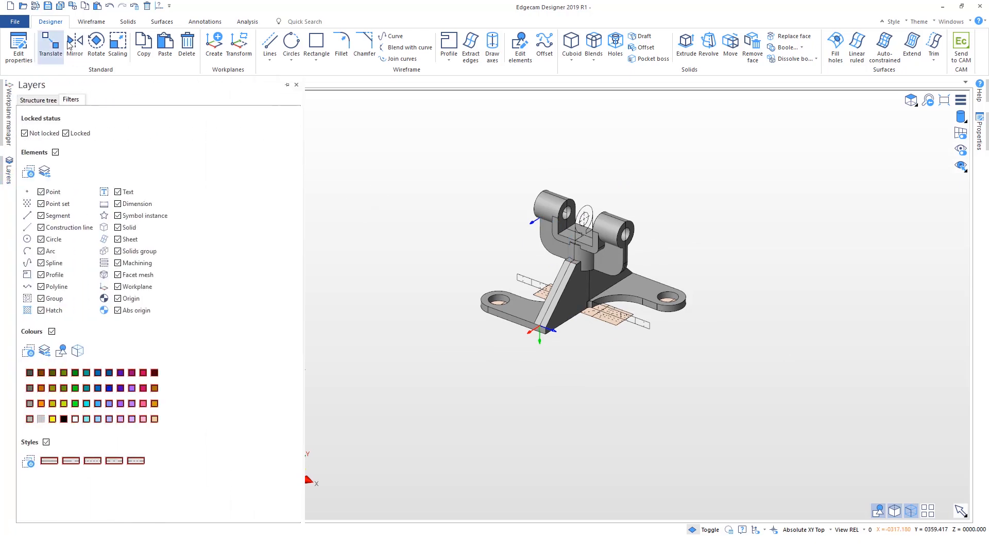
left_click(144, 45)
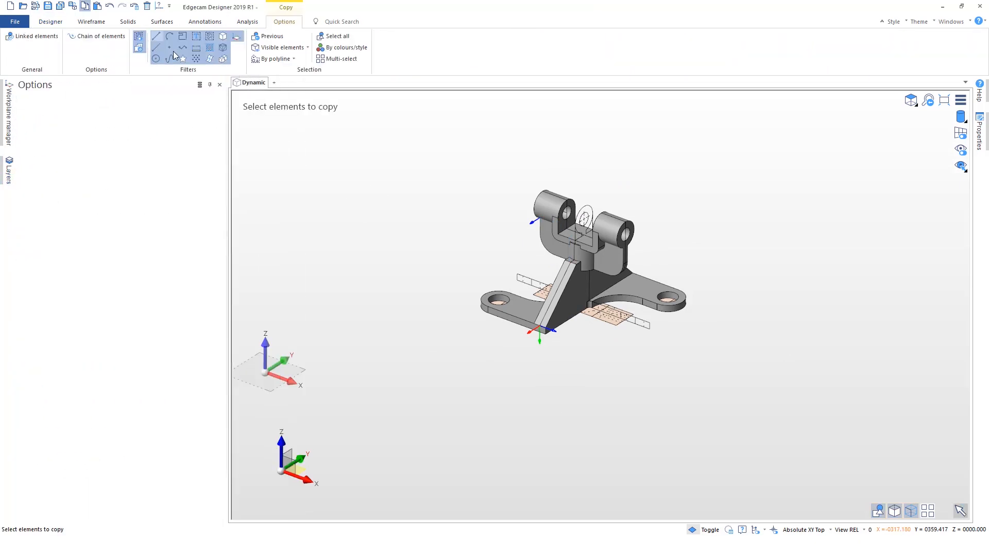
key("Escape")
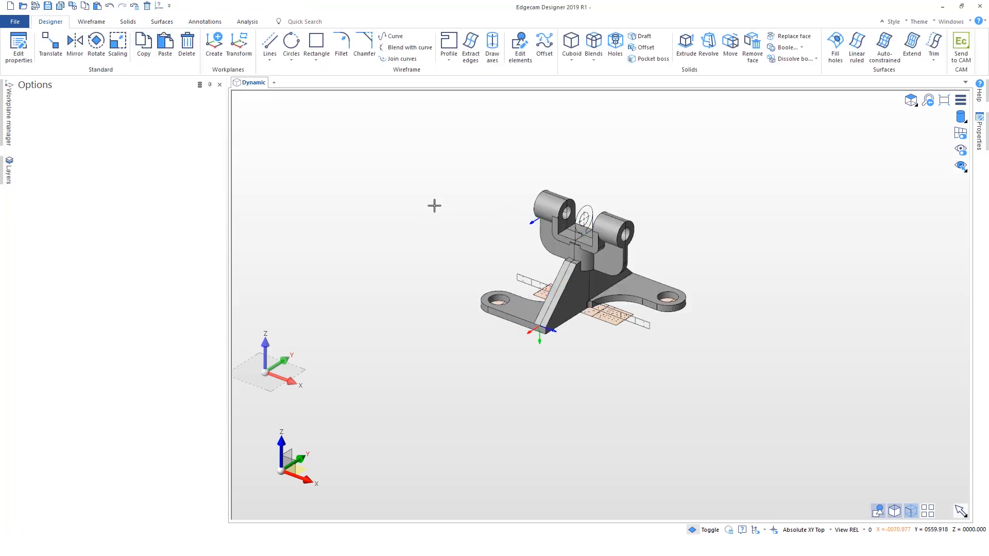
left_click(165, 49)
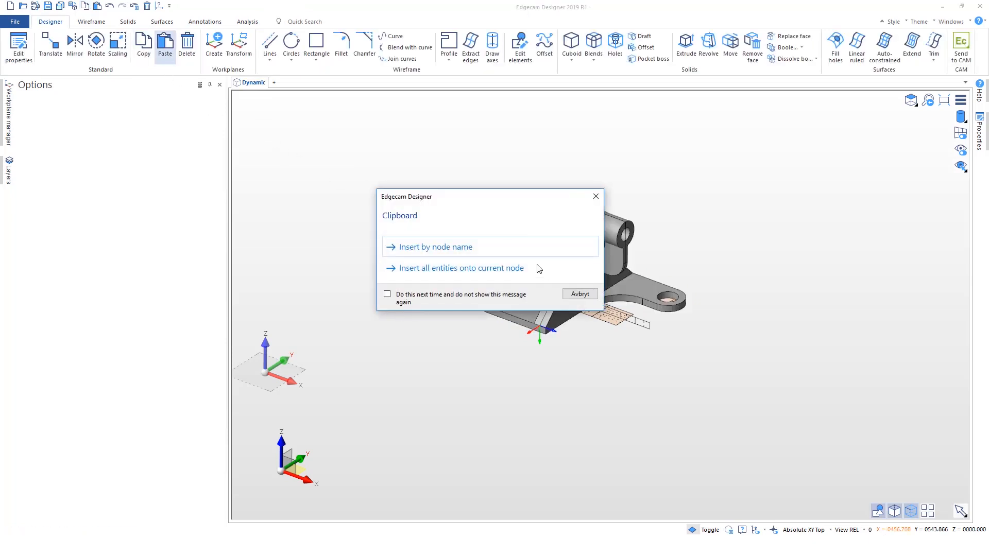
left_click(483, 249)
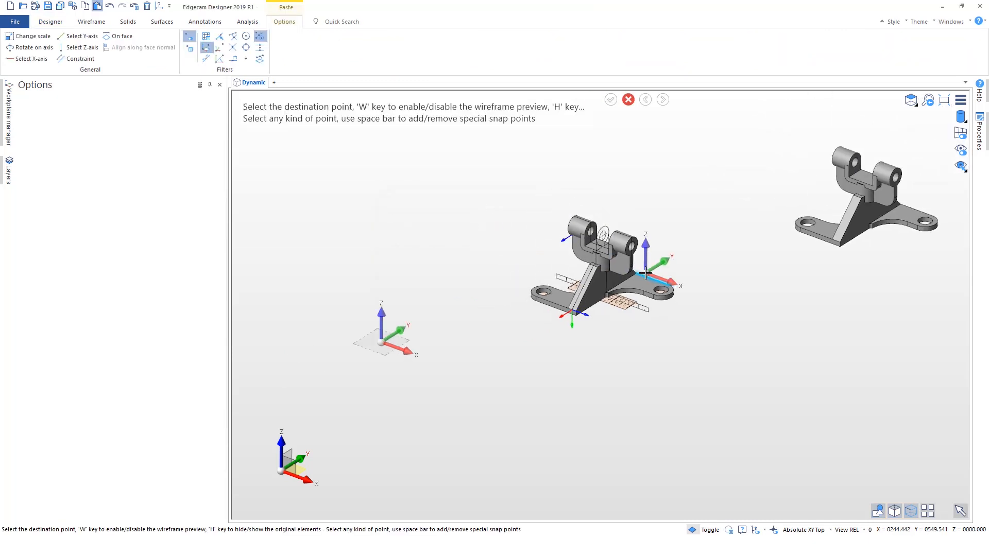
left_click(432, 334)
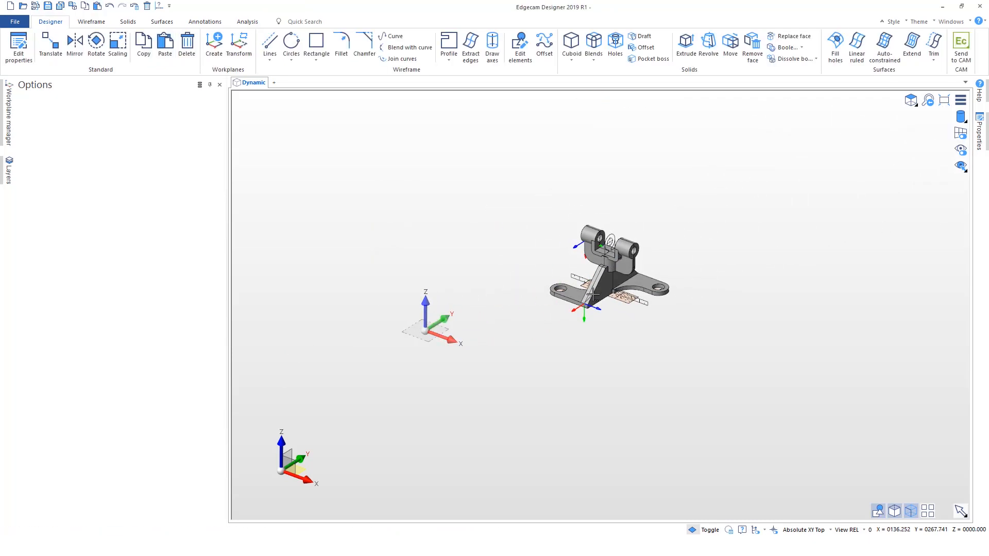
Step: Expand layer 0 in the assembly's structure tree and hide its Wireframe node
scroll(629, 260, "up", 4)
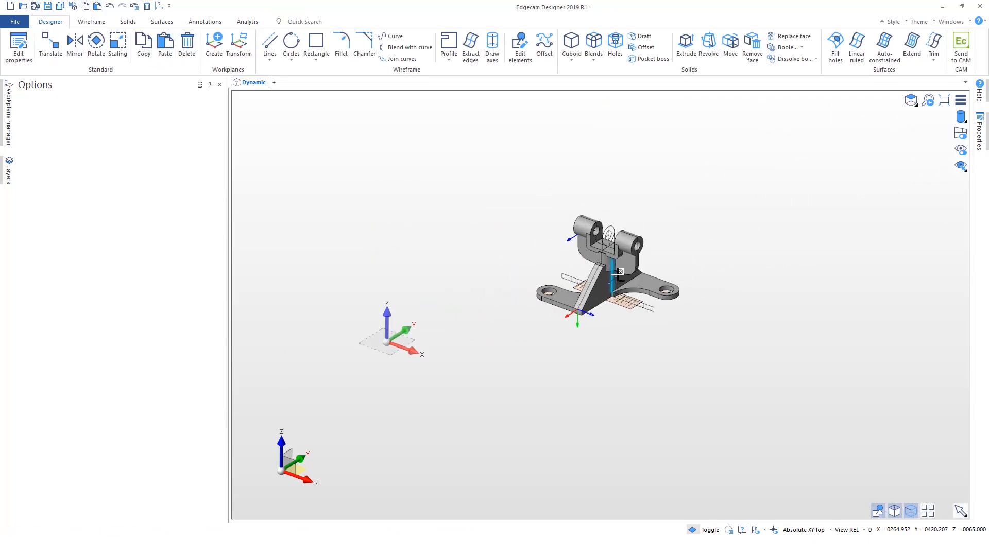
left_click(10, 175)
left_click(38, 101)
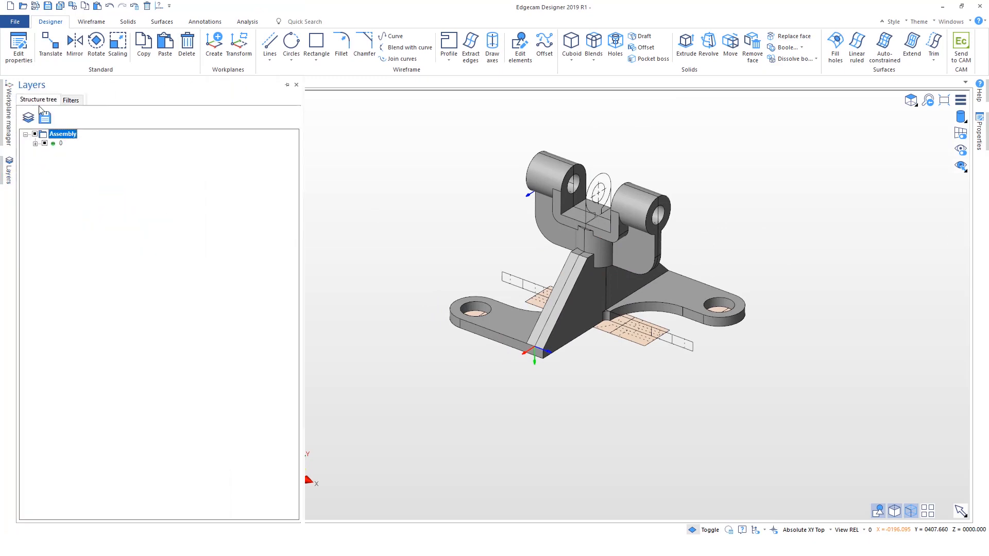
left_click(35, 145)
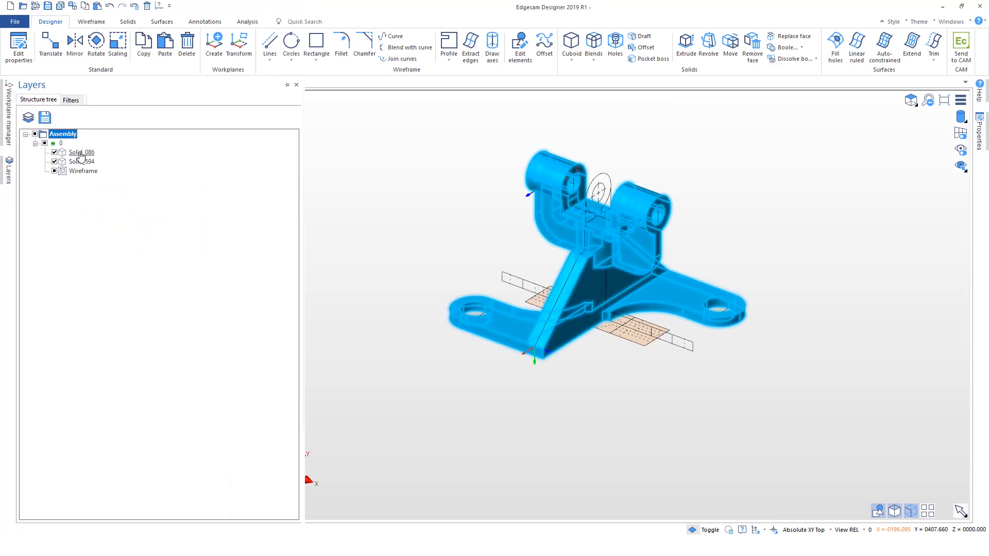
left_click(54, 171)
left_click(54, 171)
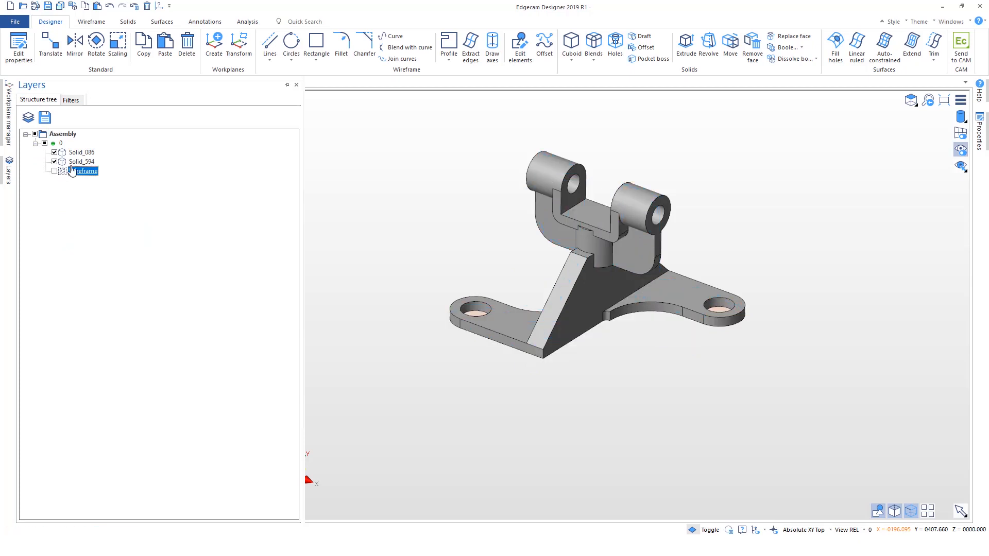
Step: Rename Solid_086 in the structure tree as Solid and select the duplicate solid listed below it
right_click(85, 153)
left_click(113, 183)
type("Sol")
left_click(83, 162)
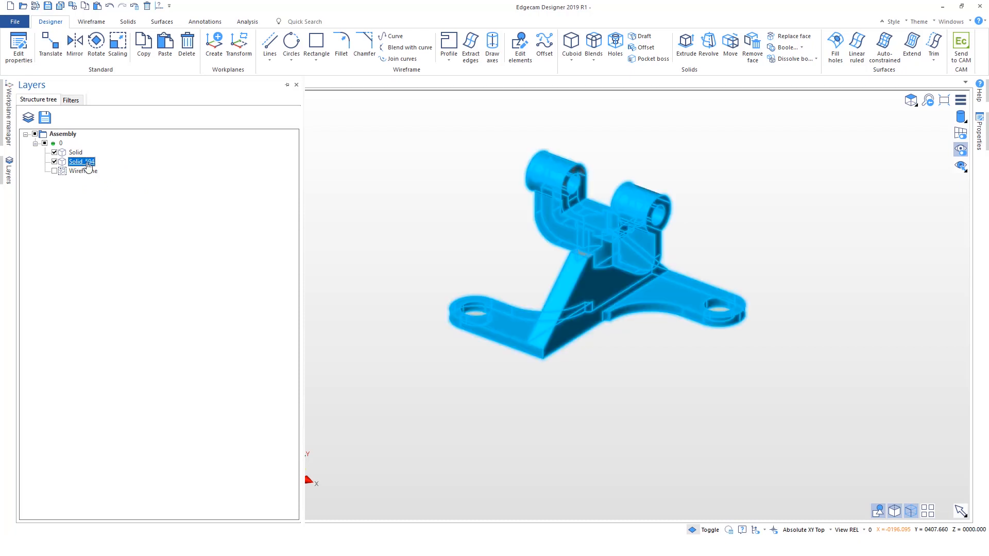
Step: Rename the duplicate solid in the structure tree as Ämne and hide the node named Solid
right_click(83, 162)
left_click(108, 192)
type("A")
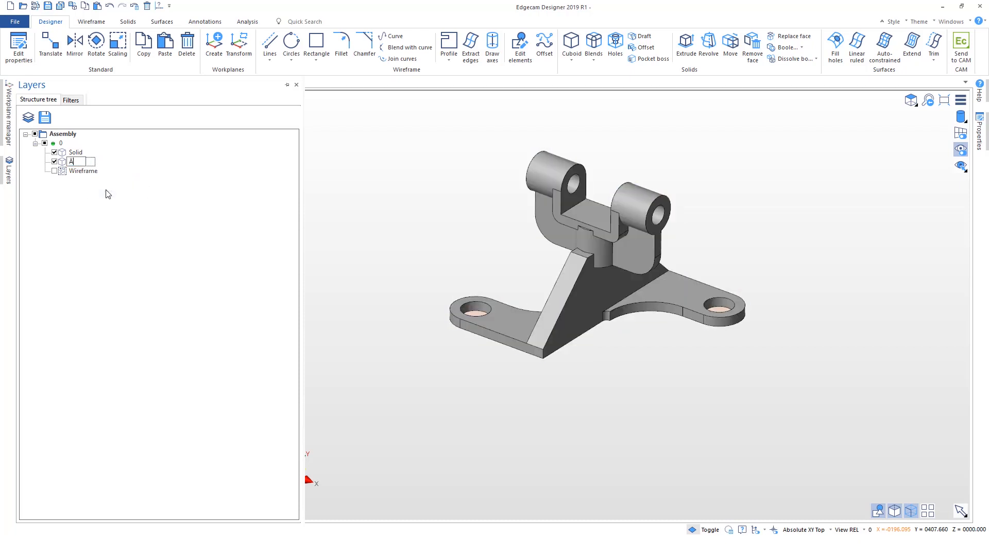
type("mne")
key("Return")
left_click(54, 152)
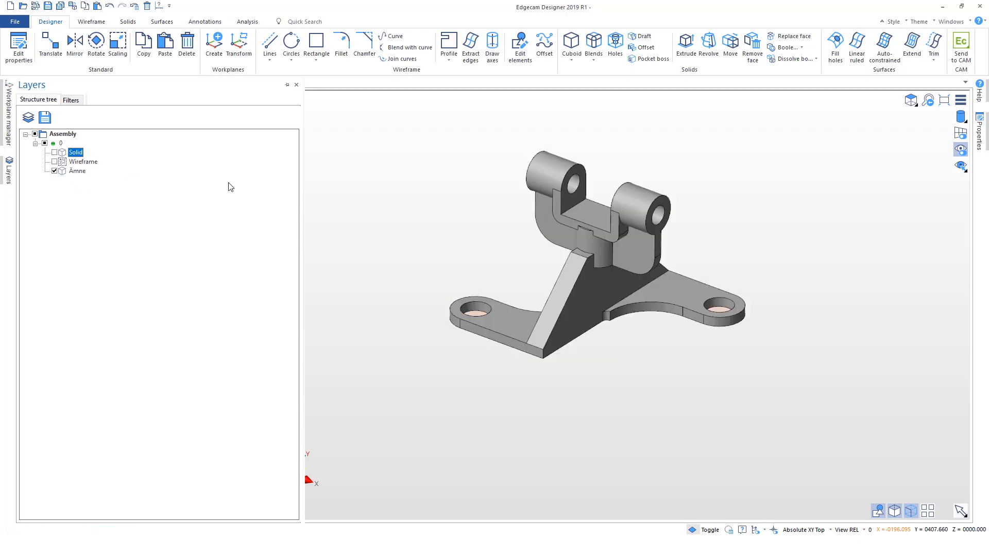
Step: Replace the inner end face of one upper cylinder with the facing end face of the other, bridging the gap between them
left_click(788, 36)
scroll(582, 198, "up", 7)
scroll(582, 197, "down", 3)
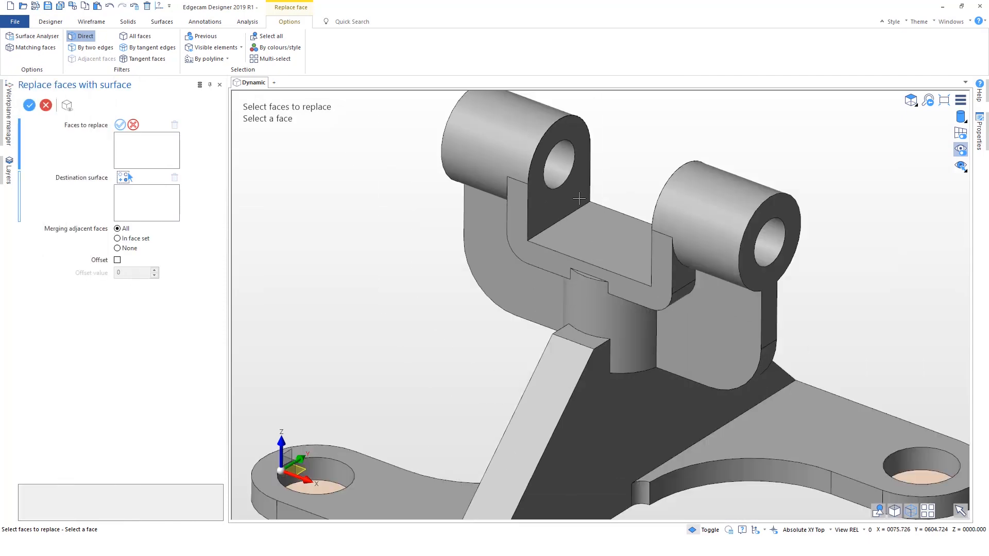
left_click(552, 206)
middle_click_drag(578, 214, 737, 269)
left_click(713, 251)
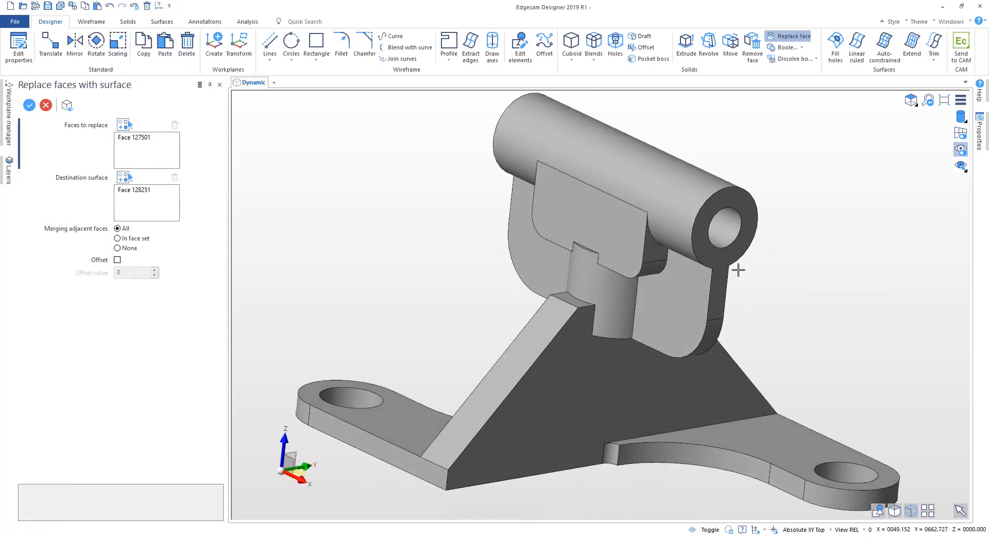
key("Escape")
key("Escape")
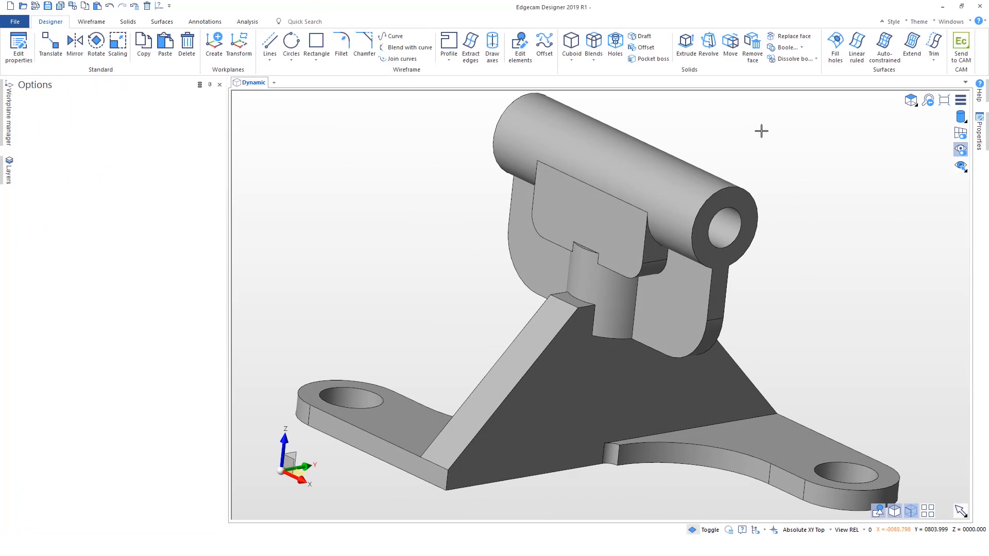
Step: Remove and heal the bore face at the end of the upper cylinder to fill its hole
left_click(753, 50)
left_click(725, 227)
right_click(830, 213)
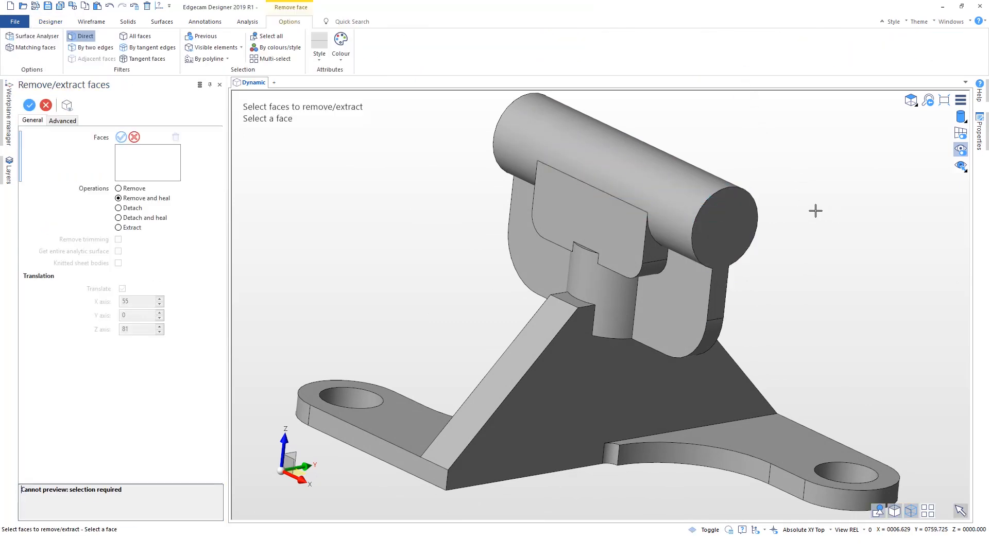
middle_click_drag(781, 159, 774, 193)
key("Escape")
scroll(682, 129, "down", 2)
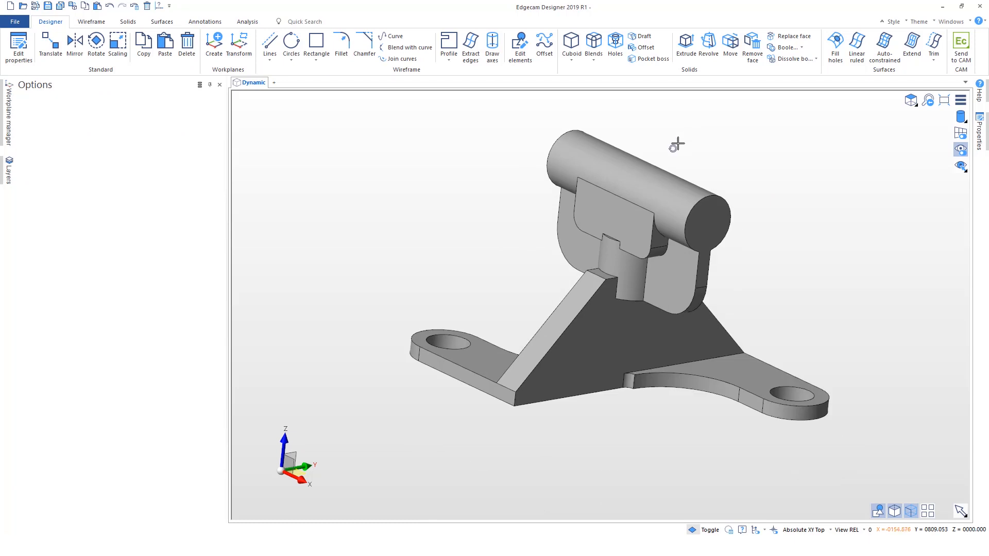
Step: Show the Solid node again in the structure tree
mouse_move(677, 145)
middle_mouse_down()
mouse_move(687, 129)
mouse_move(694, 140)
middle_mouse_up()
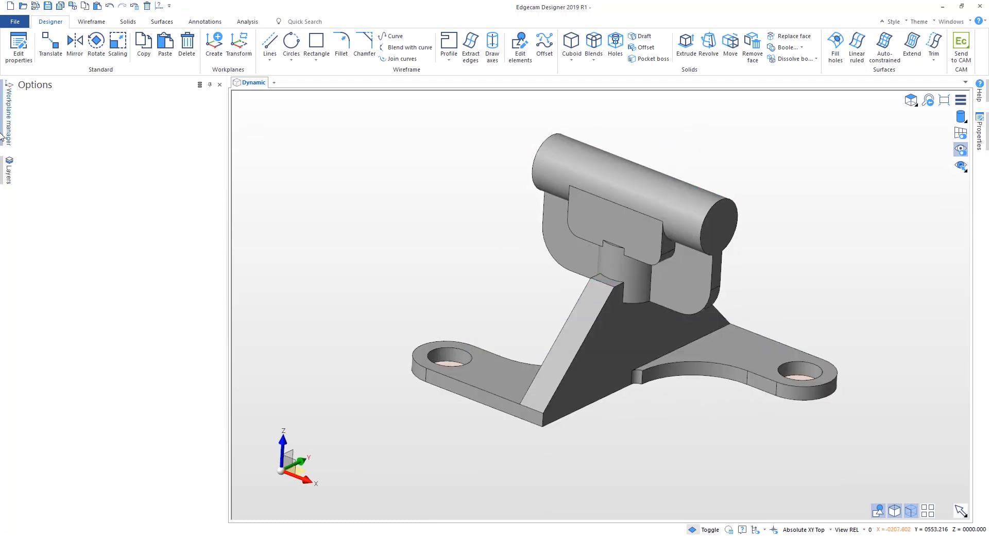
left_click(4, 172)
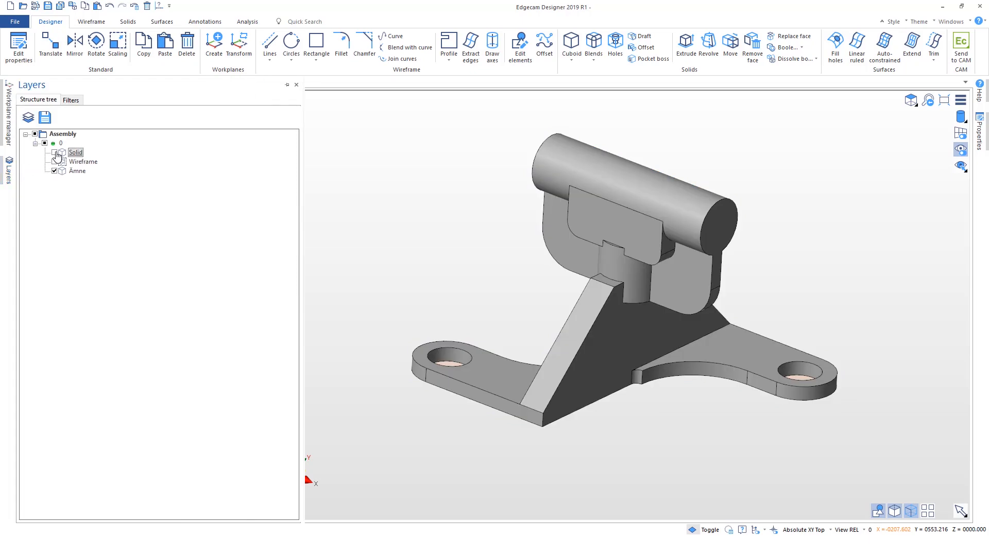
middle_click_drag(574, 317, 634, 260)
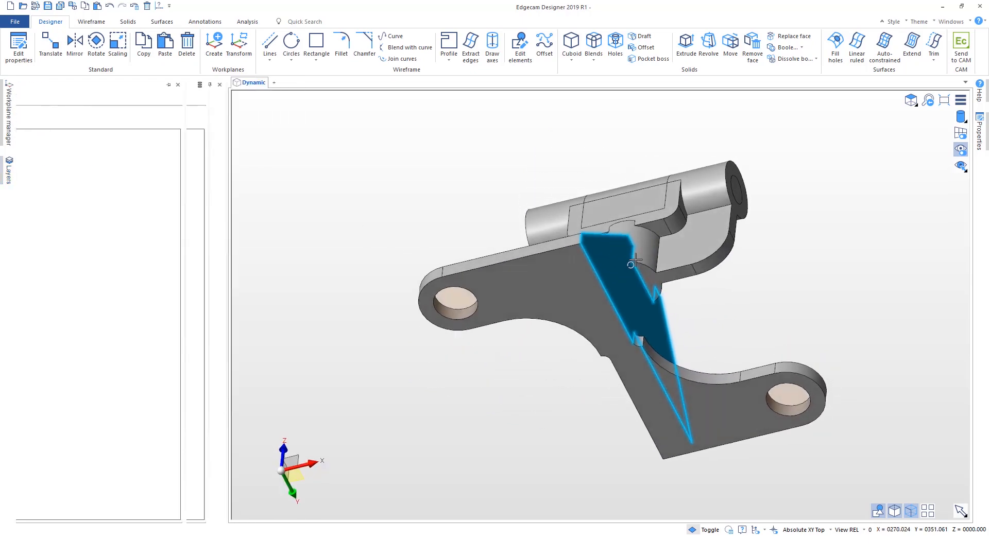
Step: Create a workplane on the base's underside, centred midway between the two opposite arc endpoints beside the rib
left_click(214, 42)
scroll(650, 361, "up", 5)
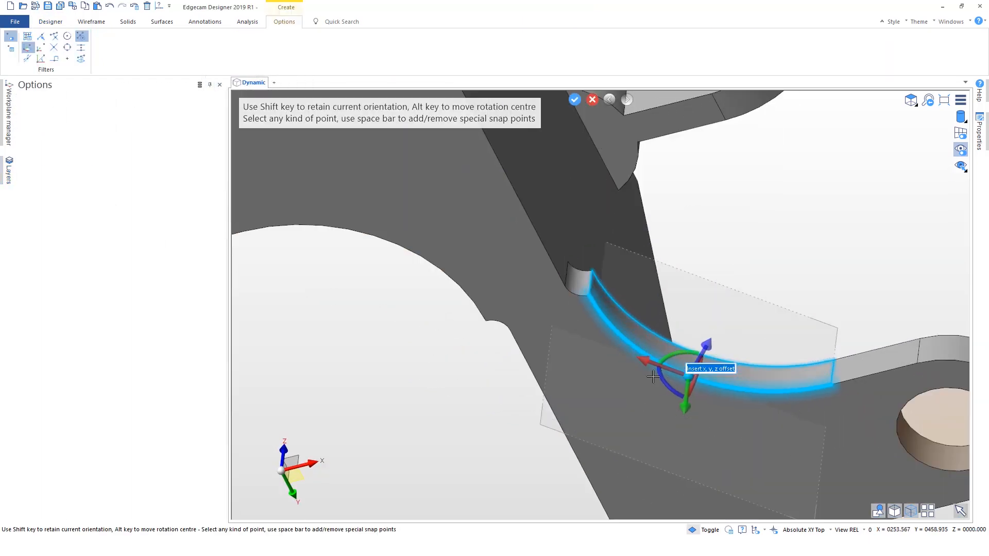
scroll(653, 377, "up", 1)
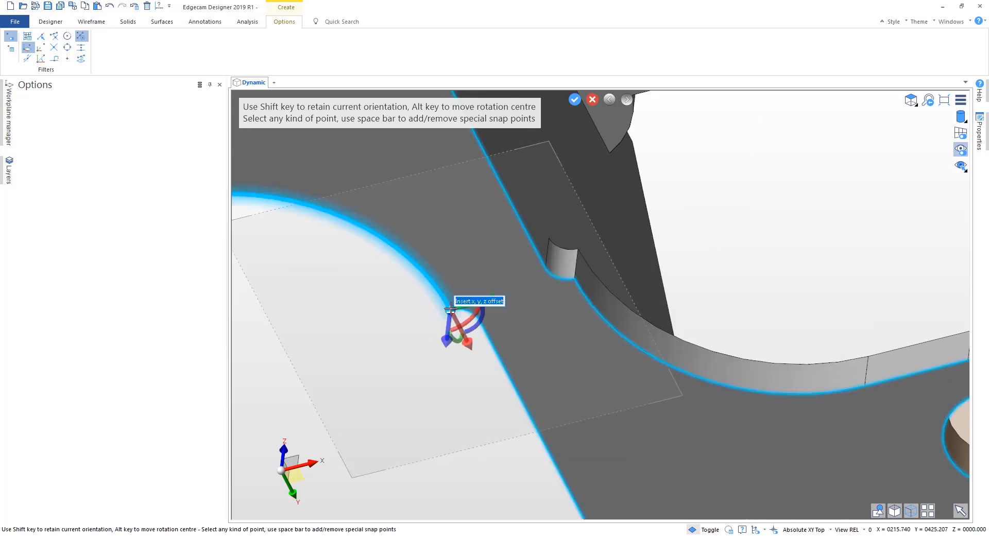
left_click(450, 309)
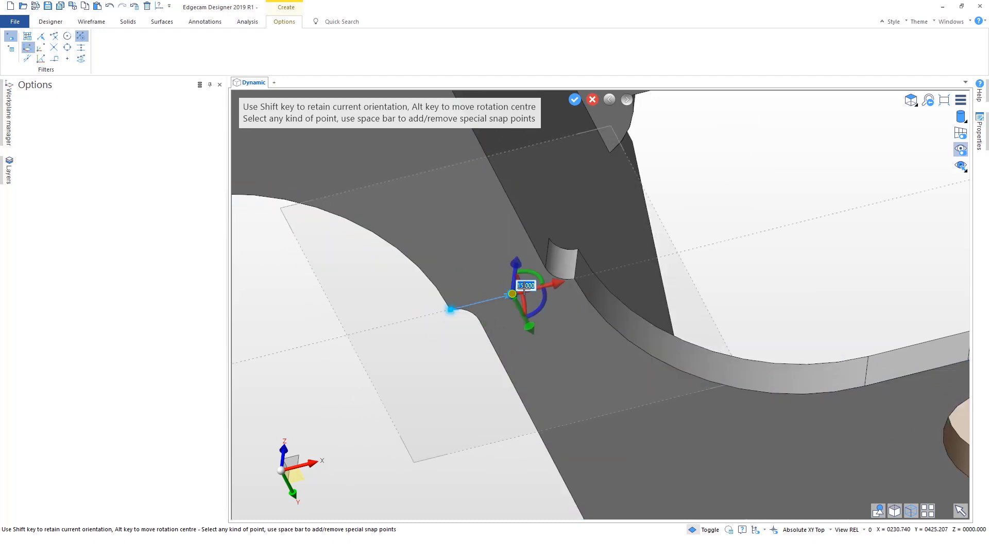
left_click(574, 279)
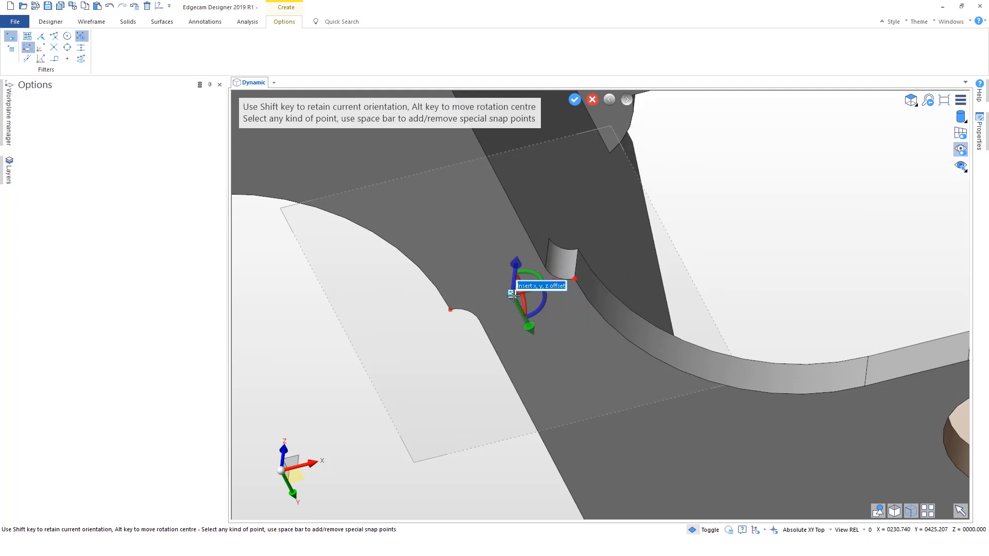
left_click(514, 295)
scroll(520, 290, "down", 8)
middle_click_drag(522, 288, 519, 322)
right_click(490, 258)
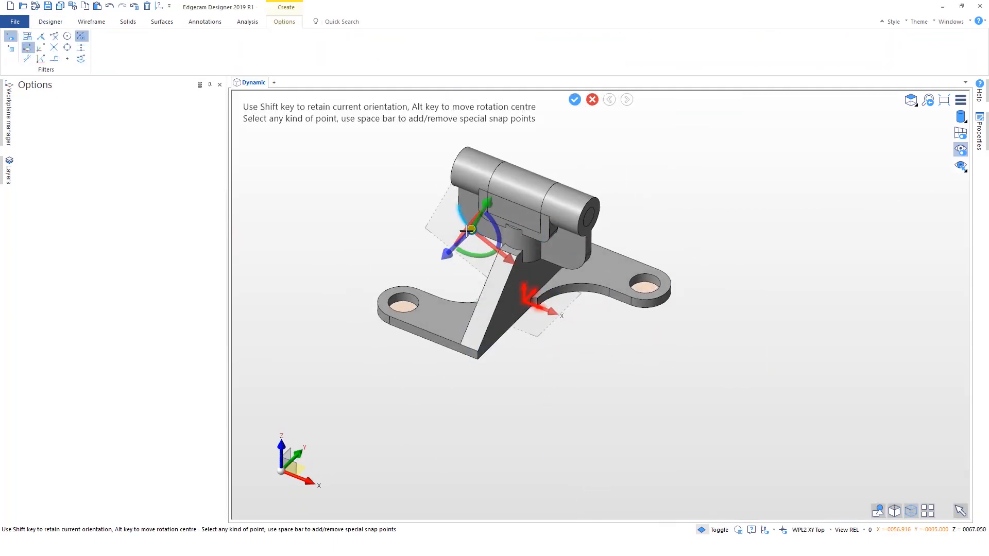
right_click(458, 231)
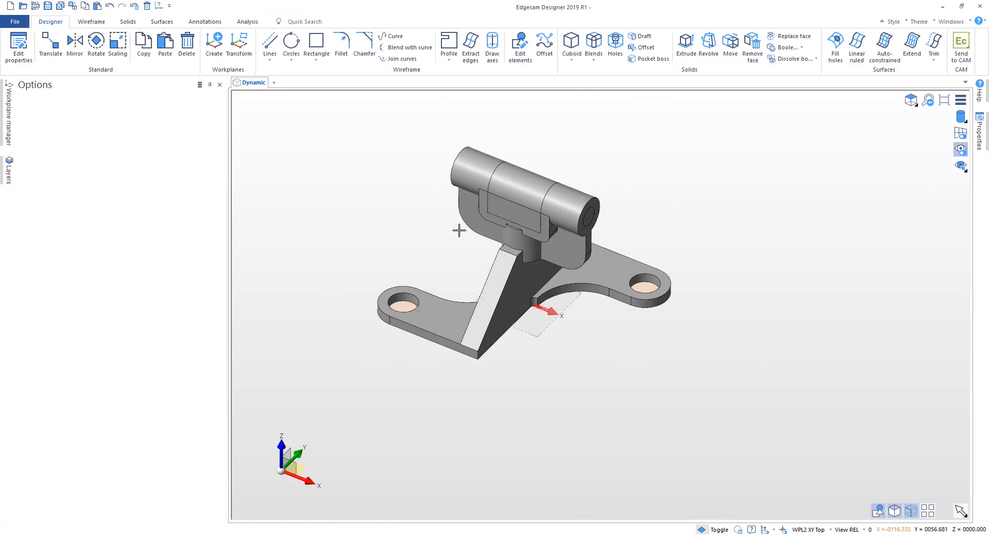
Step: Copy the bracket and its Ämne solid together to the clipboard
left_click(144, 44)
left_click_drag(343, 118, 744, 402)
right_click(734, 399)
Step: Open Fixtur.v_t without saving the changes to Ritning.VDF, and display the fixture shaded
left_click(23, 7)
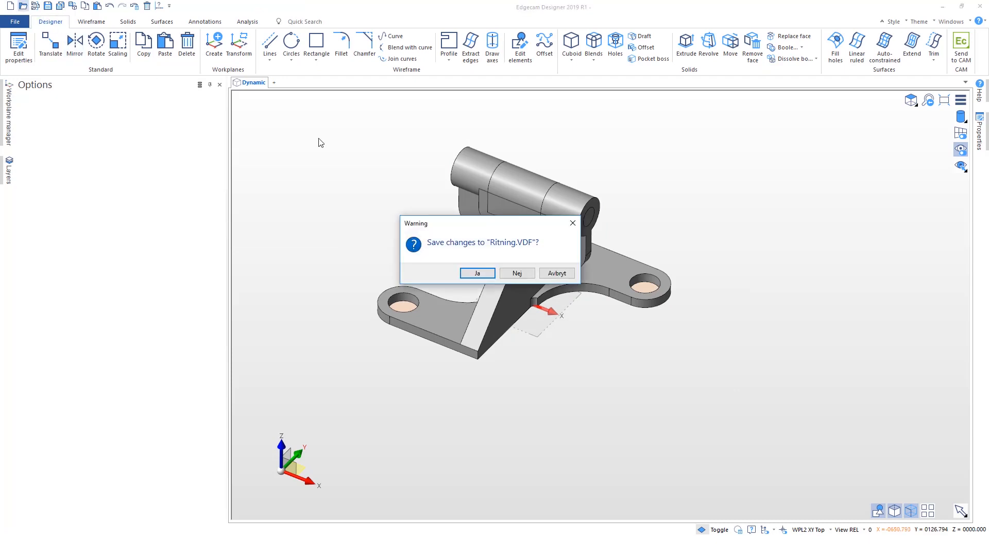
left_click(518, 273)
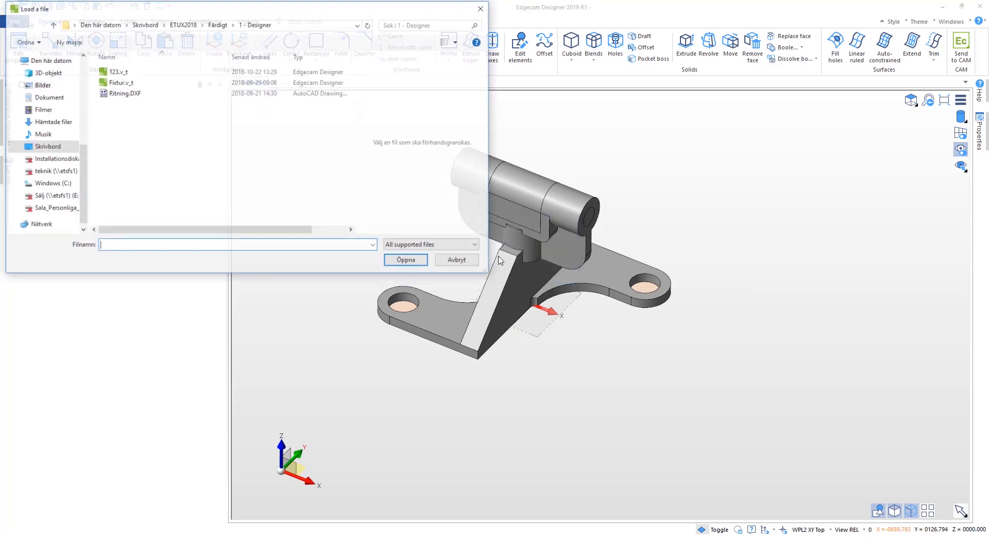
double_click(136, 81)
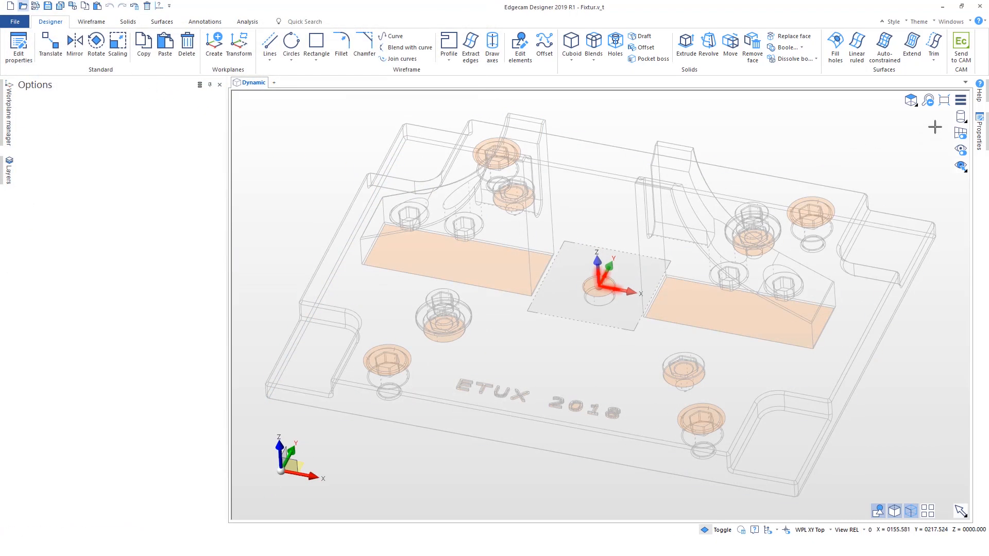
left_click(961, 119)
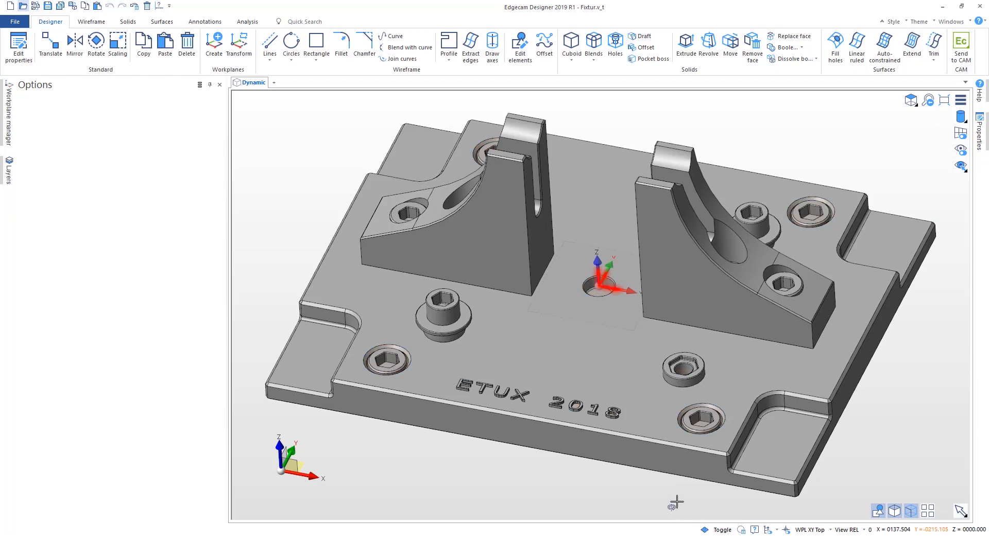
Step: Paste the copied solids into the fixture by node name, placed at the workplane origin
left_click(165, 46)
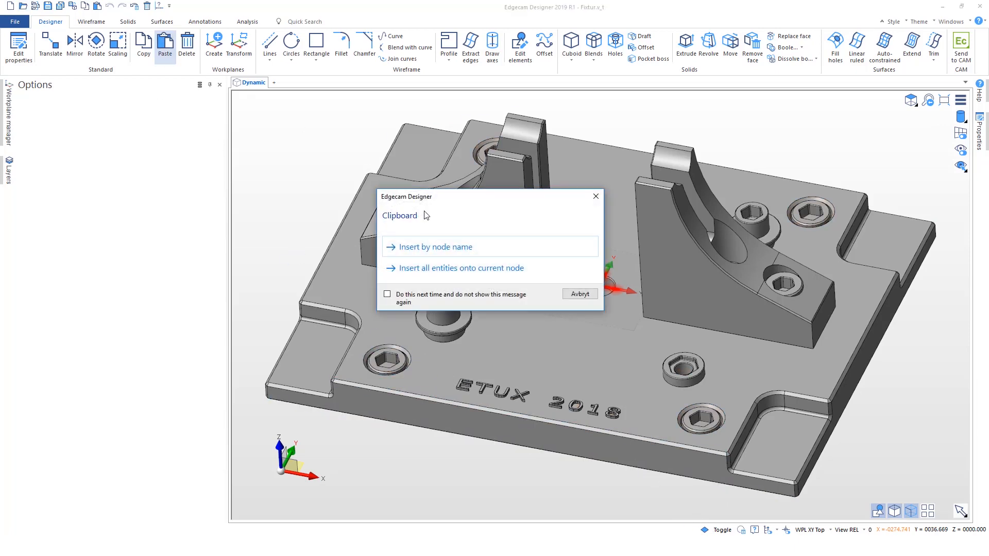
left_click(472, 248)
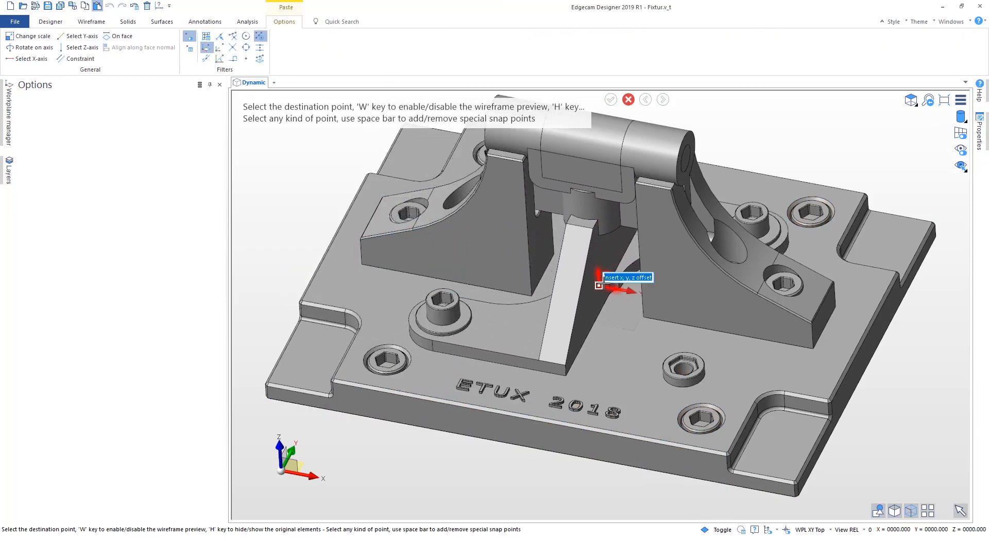
type("w")
left_click(599, 285)
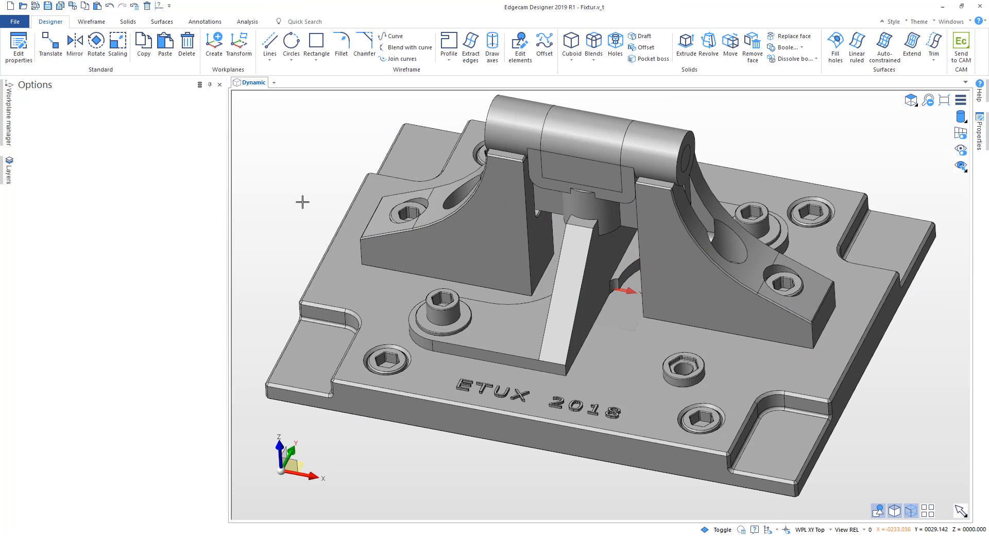
scroll(303, 202, "down", 2)
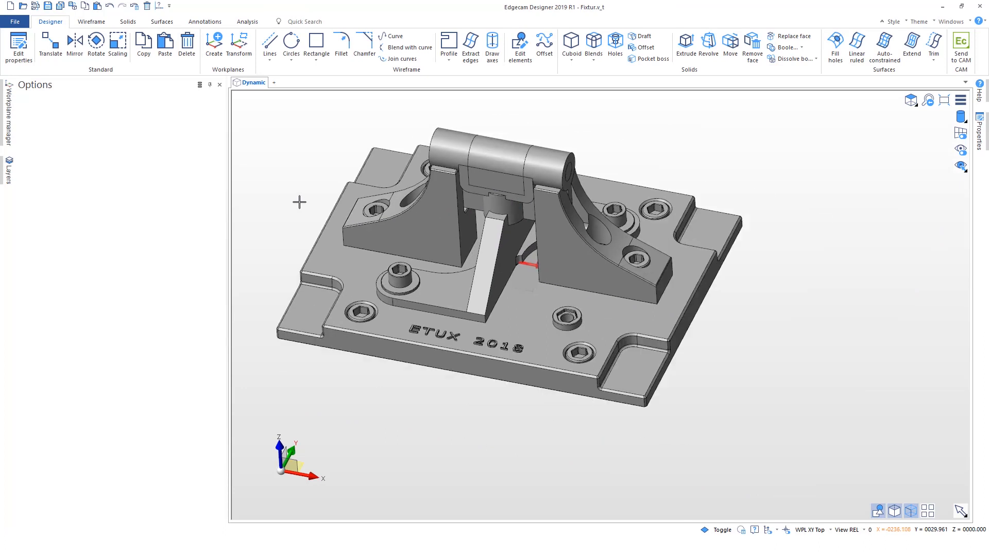
middle_click_drag(301, 202, 379, 228)
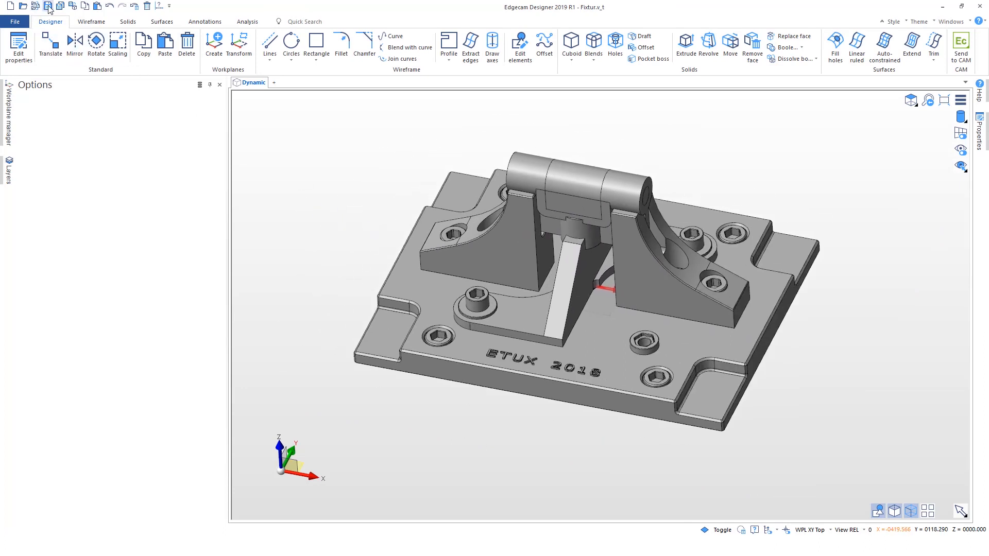
Step: Save the assembly under the name 123.v_t, replacing the existing file
left_click(64, 7)
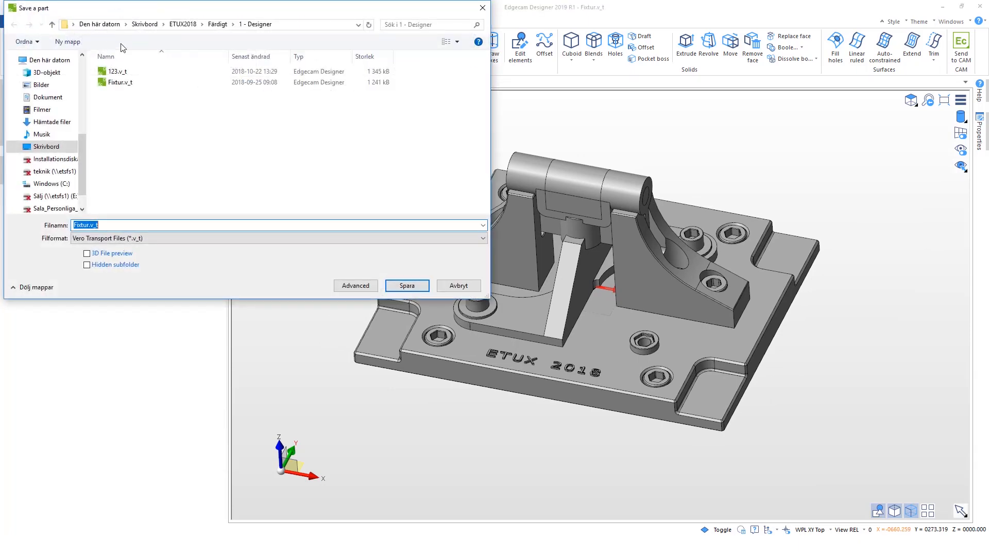
left_click(129, 73)
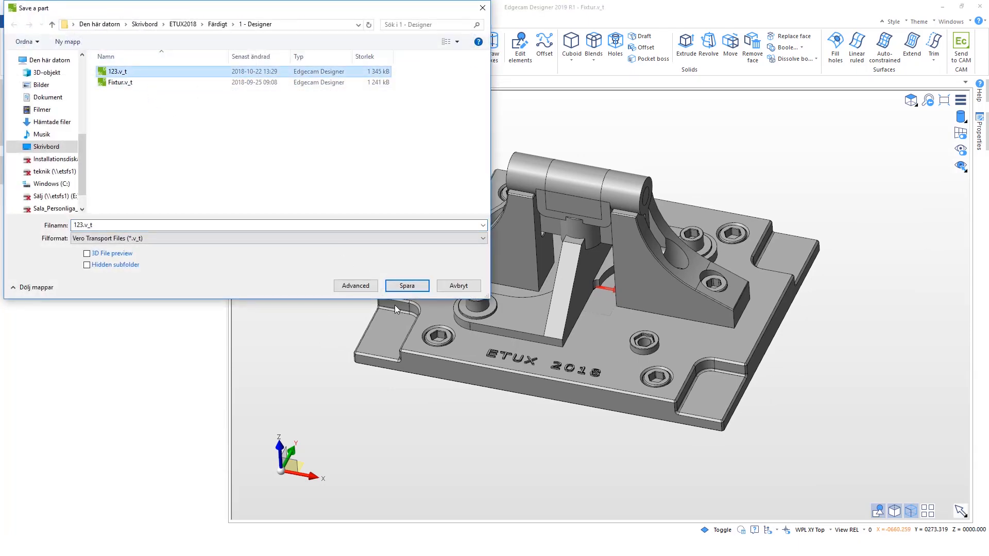
left_click(418, 287)
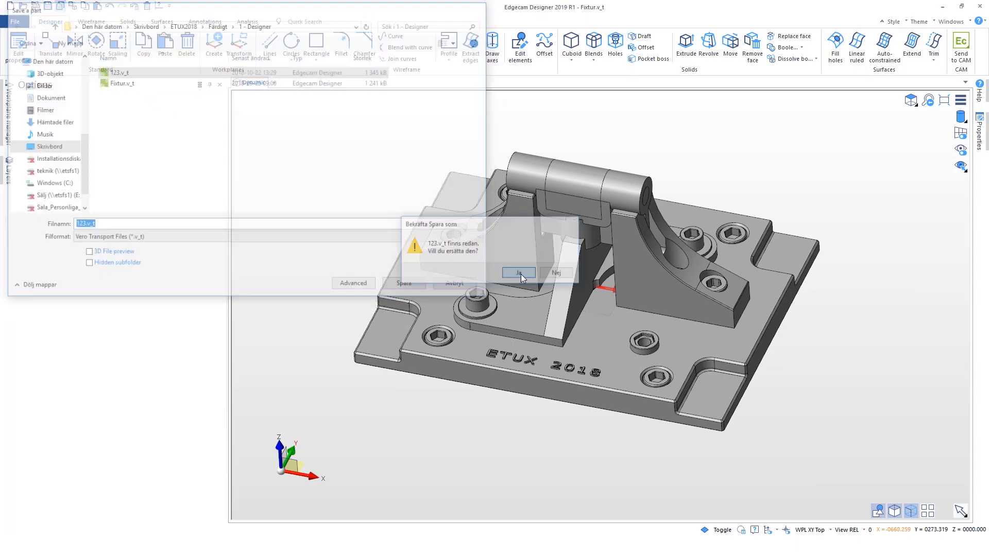
left_click(520, 273)
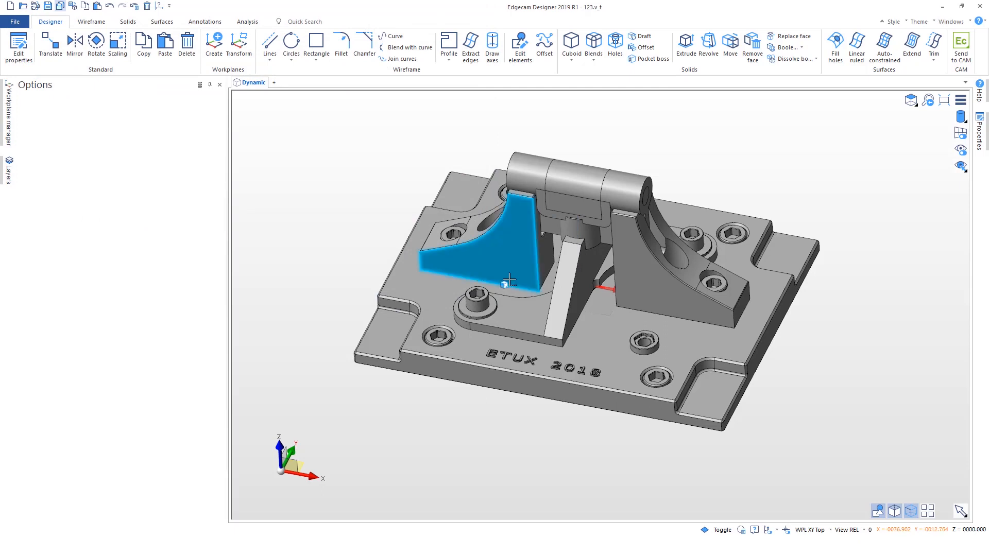
Step: Send the assembly to Edgecam for CAM work and display it shaded in a tilted 3D view
left_click(963, 53)
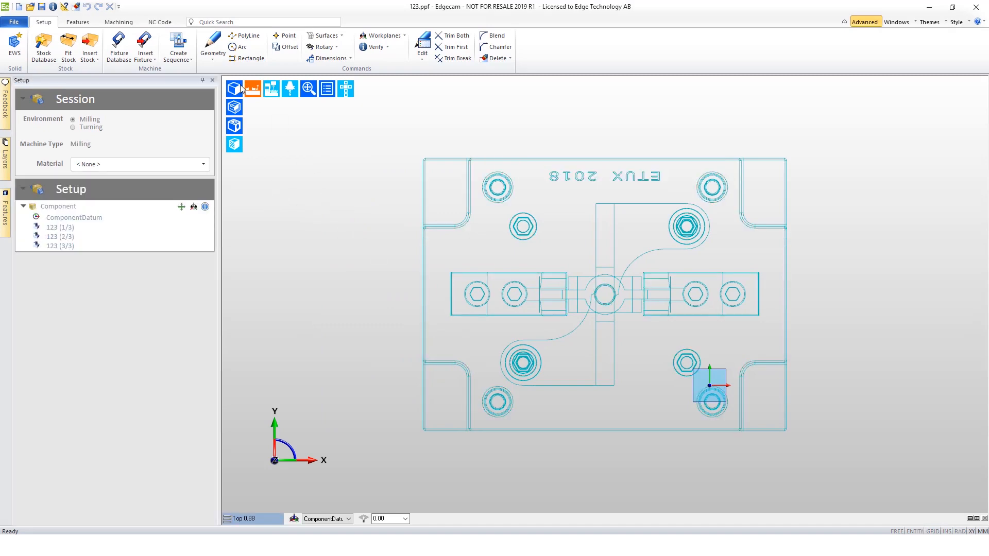
left_click(237, 89)
middle_click_drag(607, 363, 723, 437)
middle_click_drag(661, 240, 674, 242)
Step: Show the component's positioning and datum options and set the session material to Mild Steel EN8
left_click(181, 207)
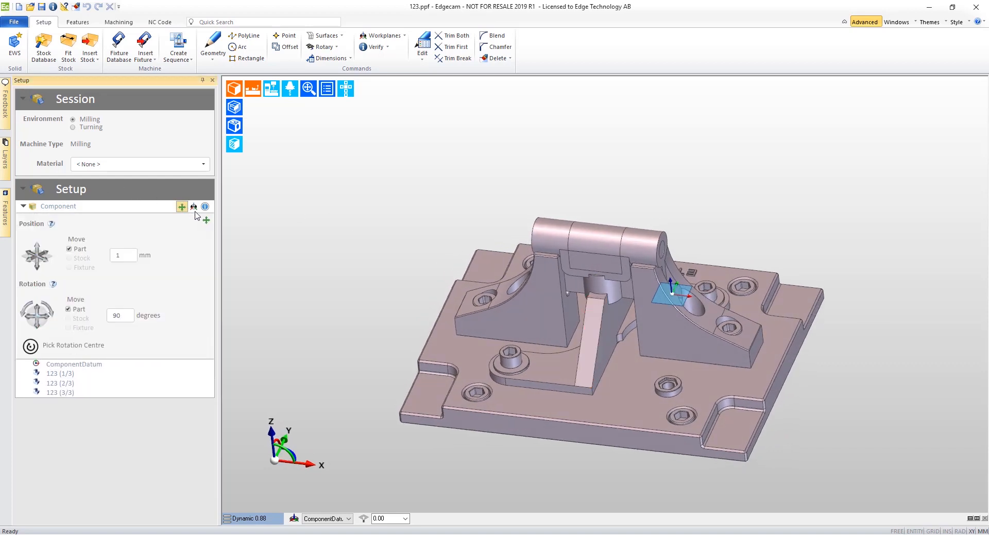
left_click(194, 207)
left_click(204, 163)
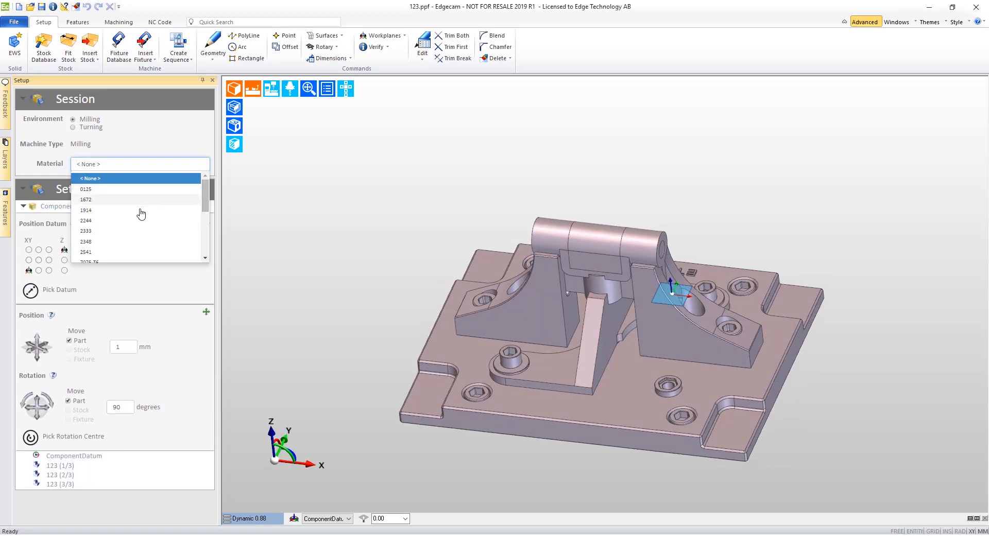
scroll(124, 241, "down", 5)
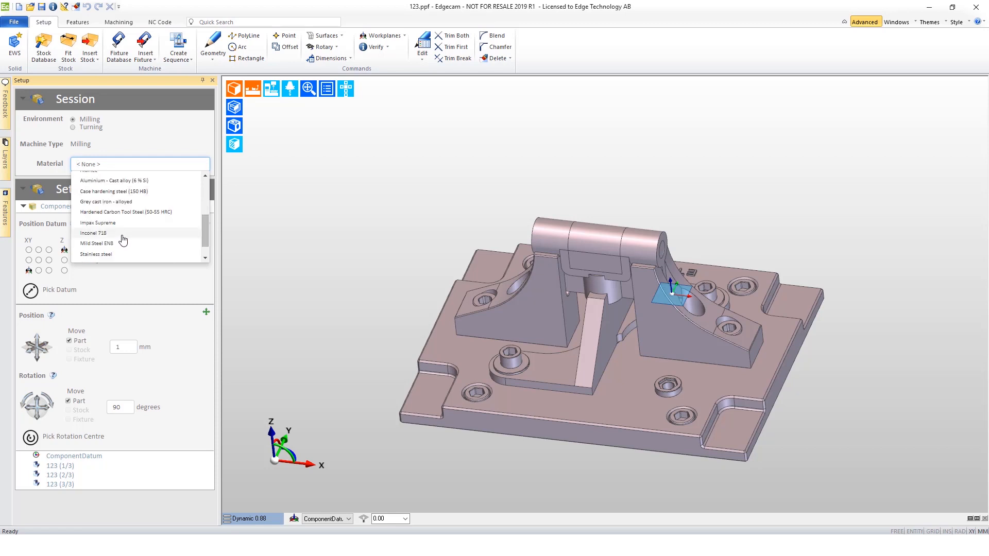
left_click(114, 243)
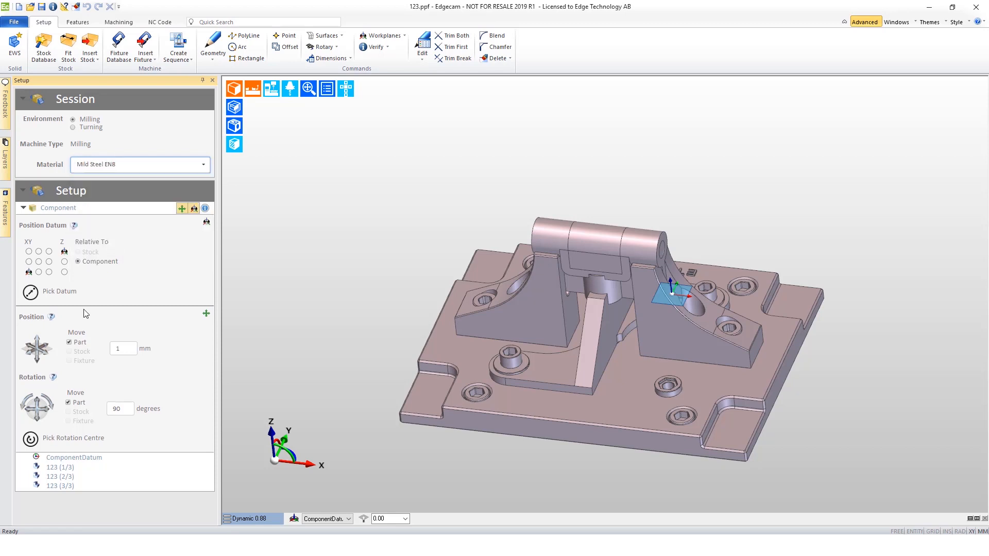
Step: Pick a new component datum on the assembly using the Xyz command, choosing its X, Y and Z coordinates separately
left_click(30, 293)
type("Xyz")
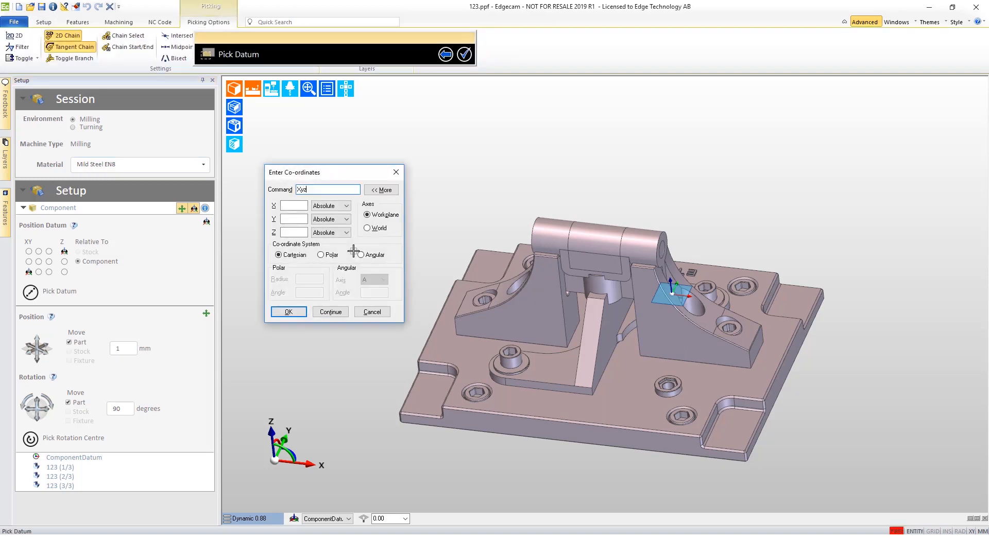
key("Return")
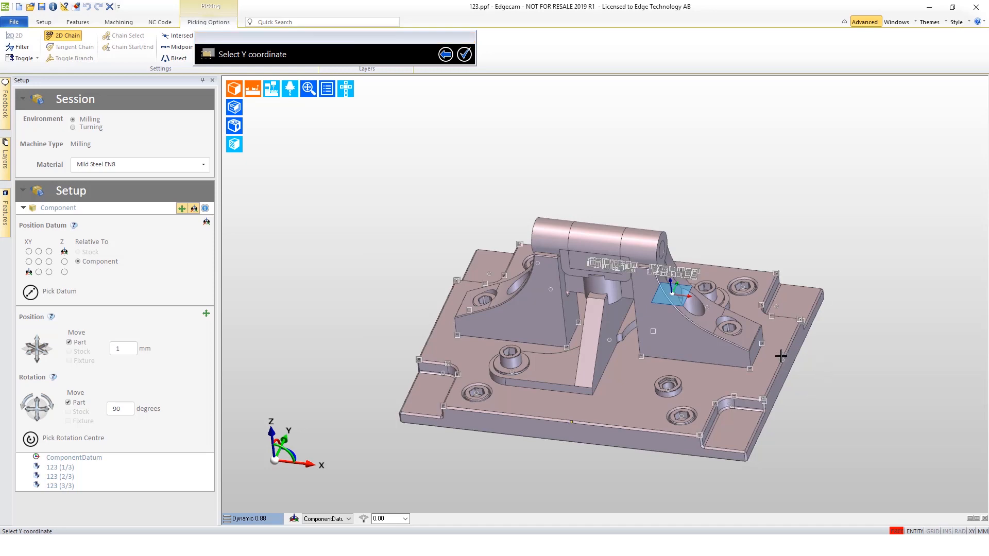
scroll(698, 434, "up", 6)
left_click(703, 429)
scroll(712, 430, "down", 7)
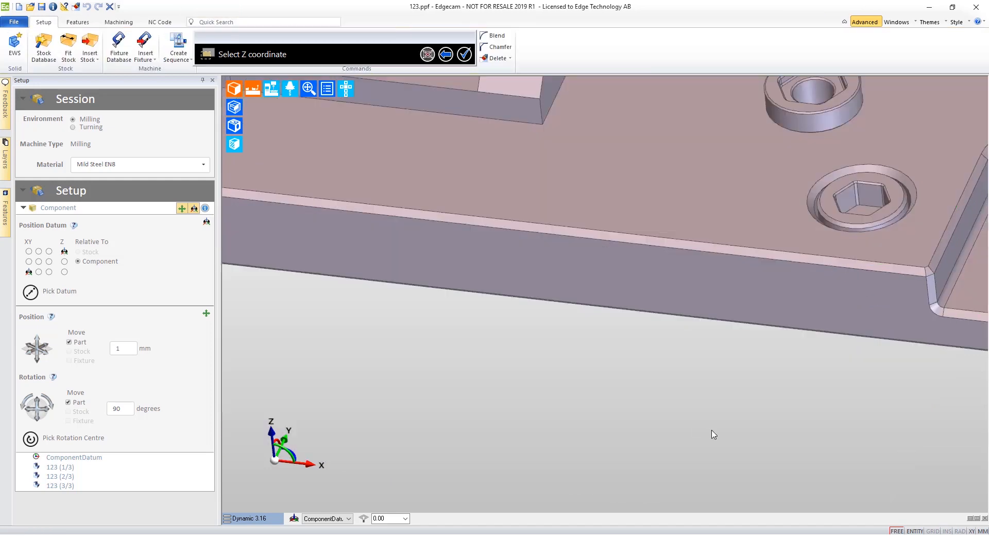
middle_click_drag(644, 367, 619, 328)
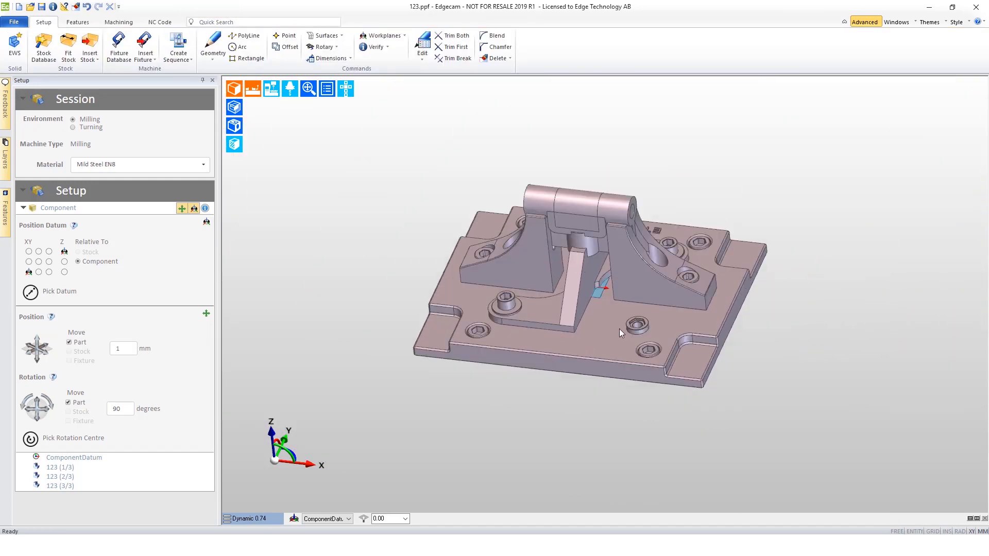
middle_click_drag(613, 279, 571, 301)
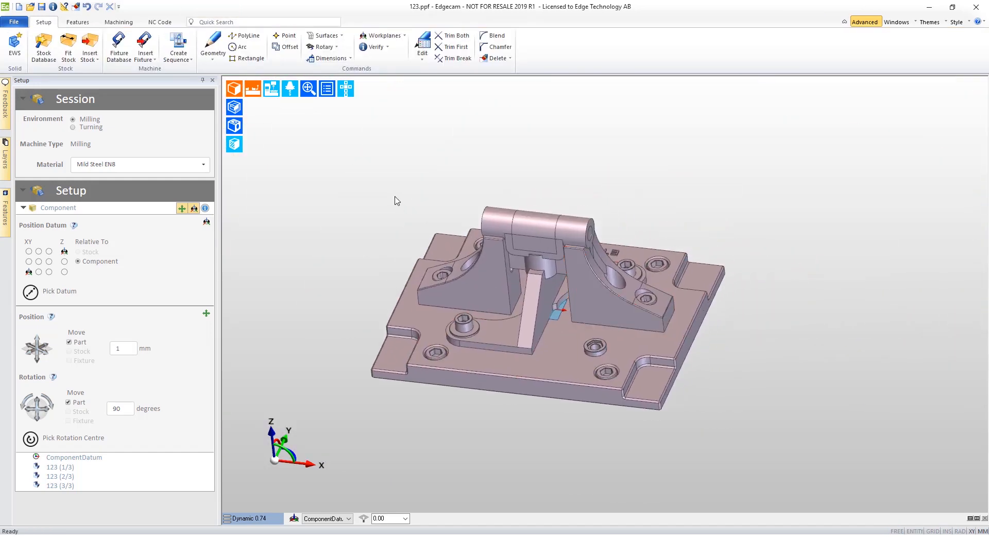
Step: Define the solid surrounding the bracket as the session's stock and display it as translucent
left_click(95, 60)
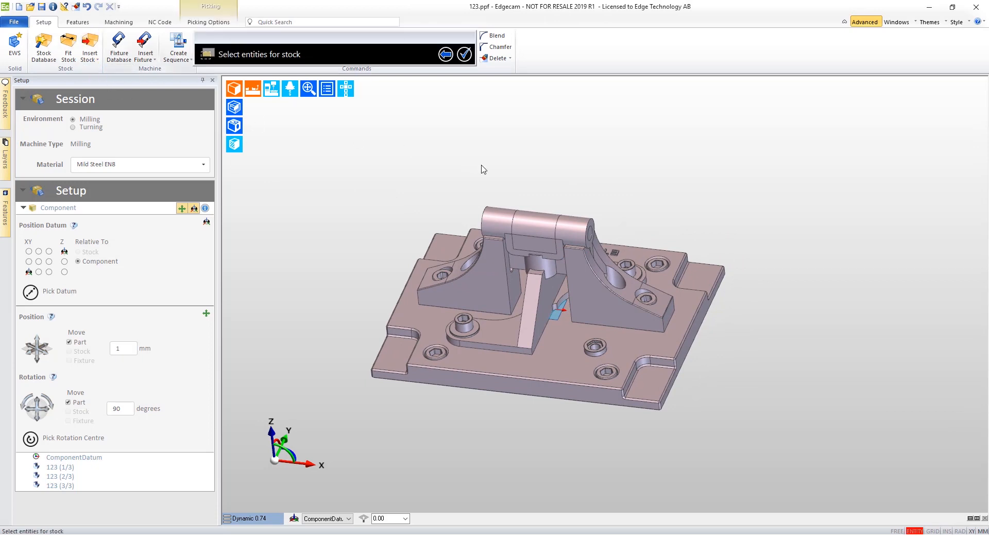
right_click(554, 159)
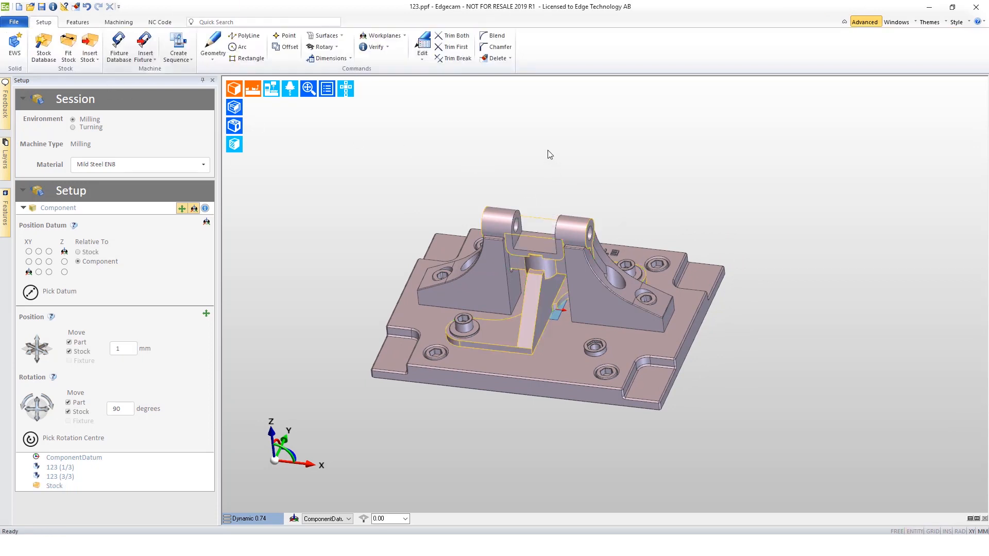
left_click(234, 110)
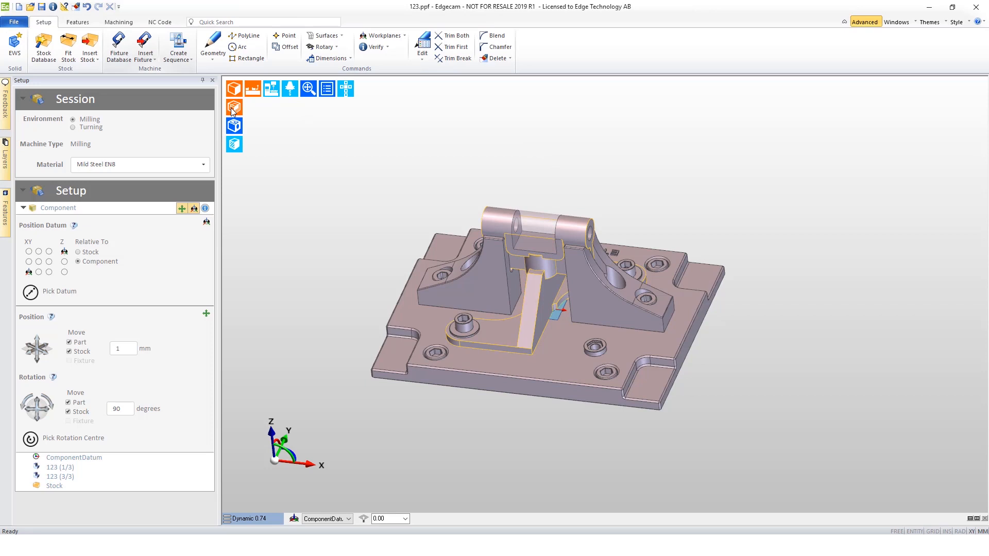
Step: Define the base plate solid with its side supports as the session's fixture
left_click(145, 60)
left_click(152, 72)
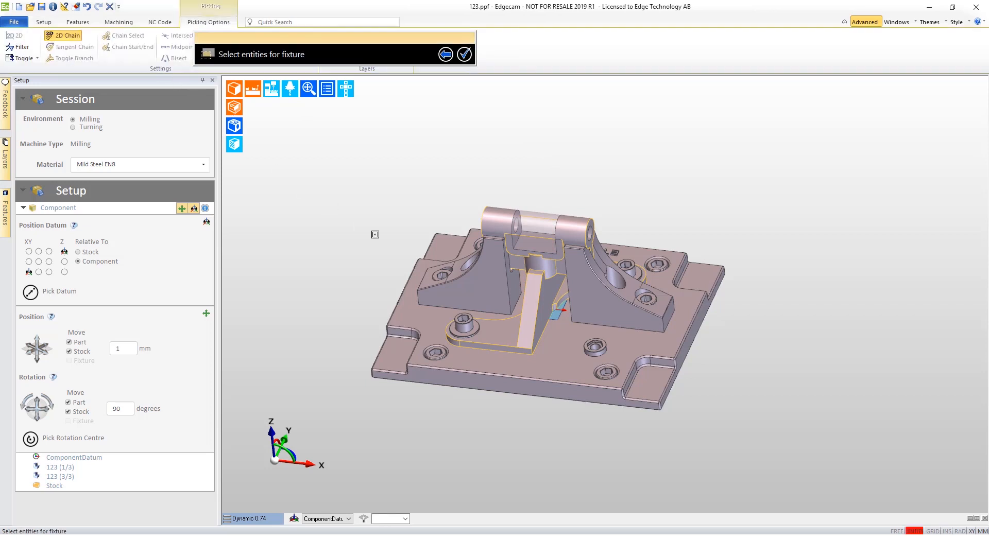
right_click(356, 228)
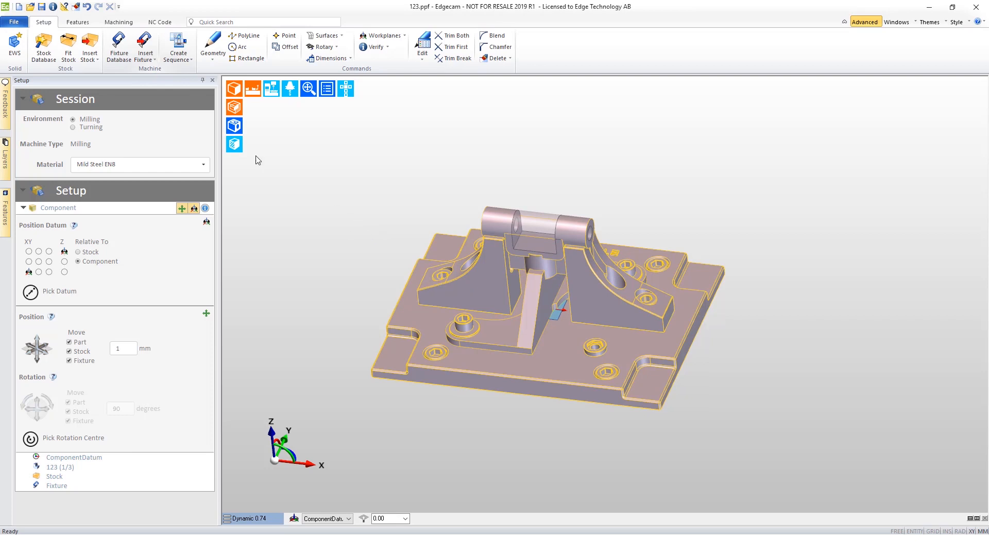
Step: Create the milling sequence Operation 1 on the machine Sample Mill Vertical AC trunnion mm.mcp, without a toolkit and with the default setup
left_click(178, 47)
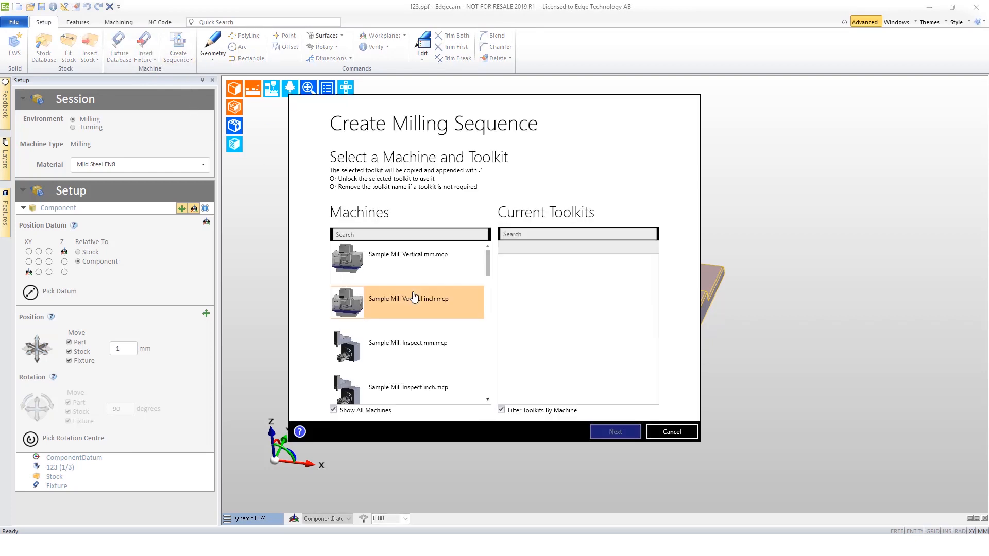
scroll(423, 295, "down", 15)
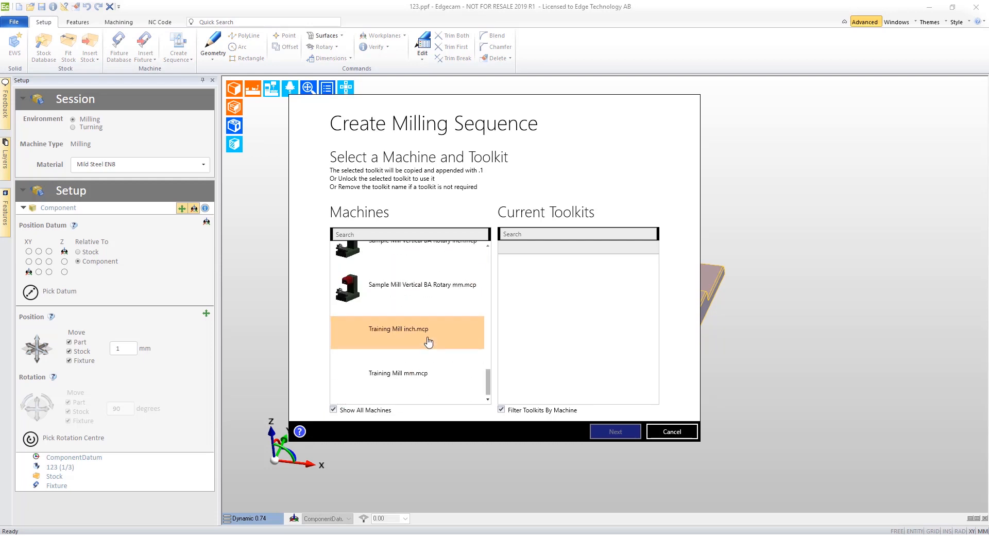
scroll(428, 342, "up", 3)
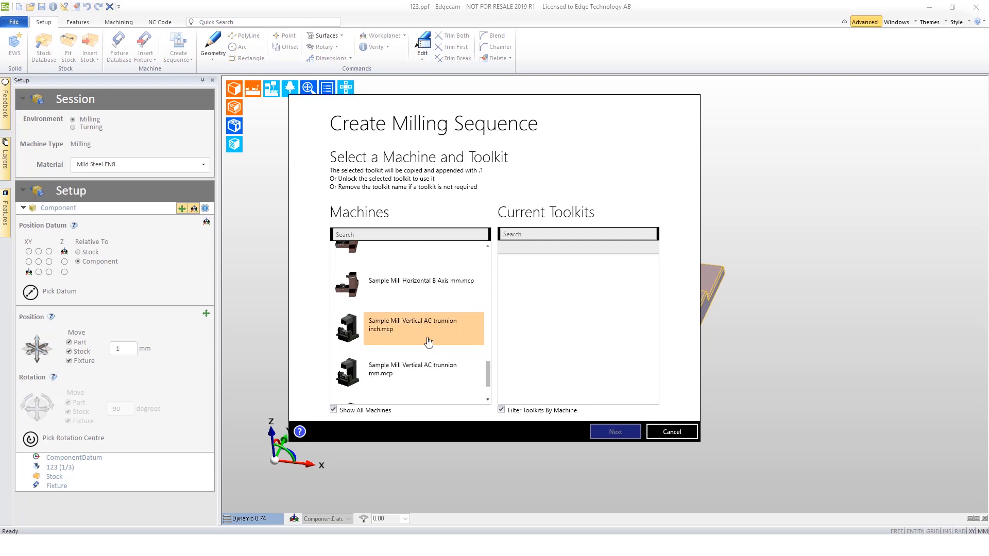
left_click(428, 376)
left_click(603, 432)
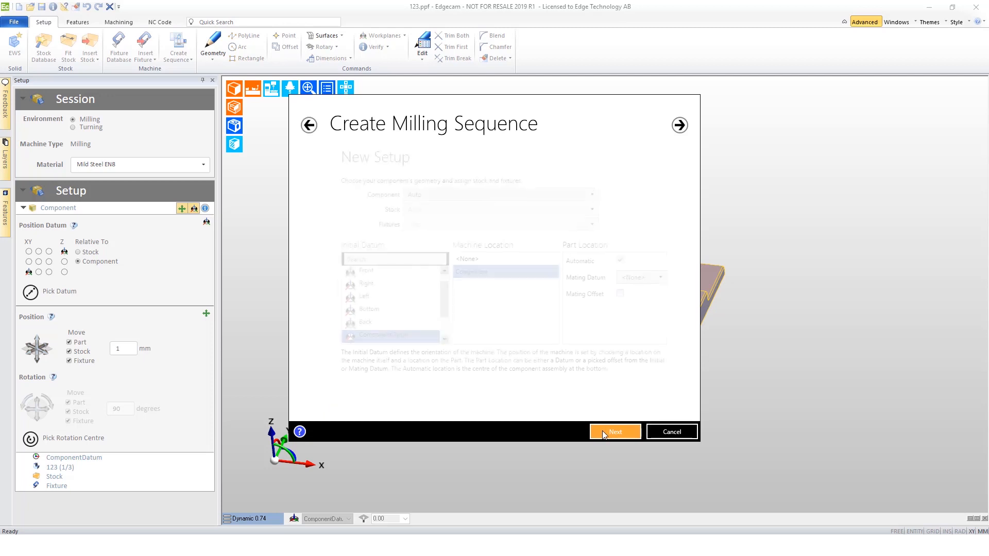
left_click(605, 433)
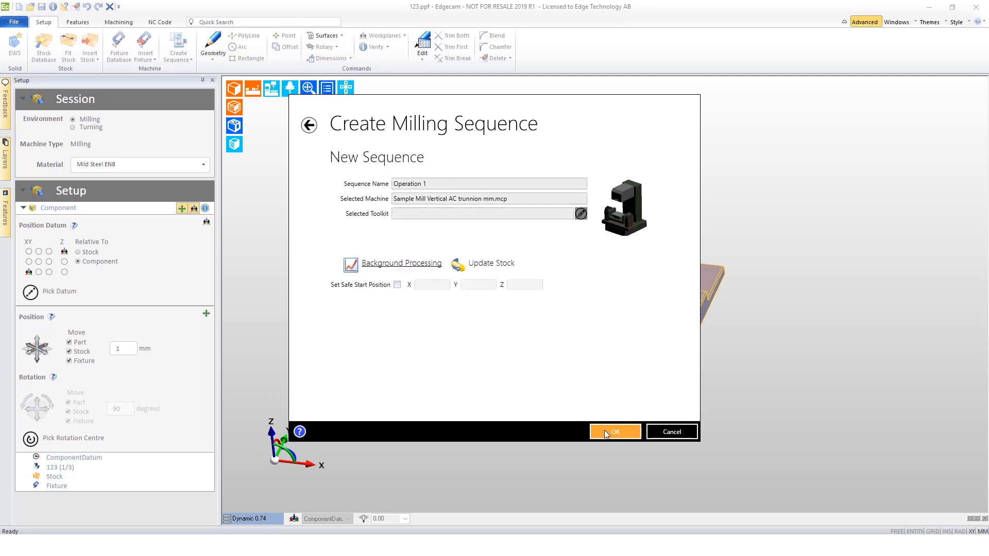
left_click(605, 433)
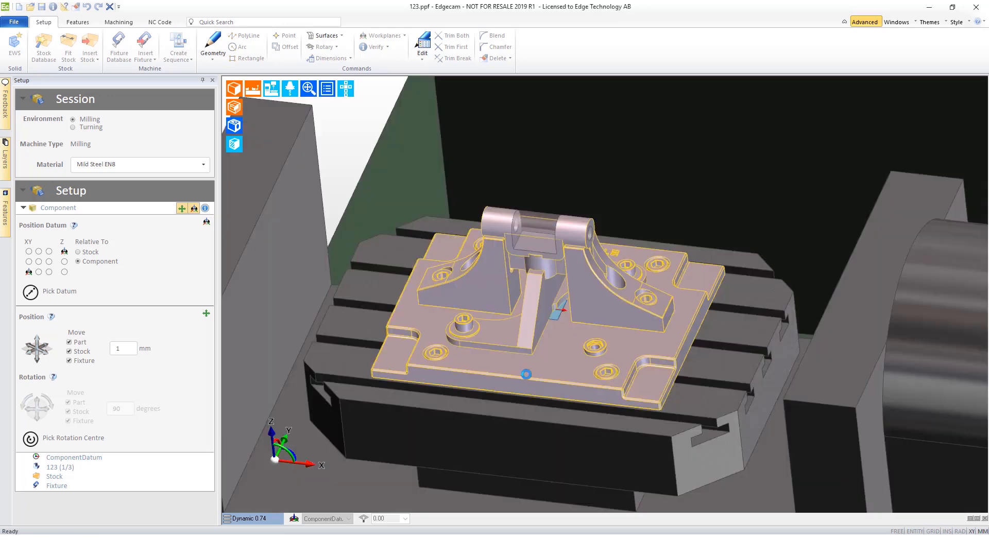
Step: Find features on the bracket solid with the Feature Finder, using only the Open Mill option
left_click(77, 22)
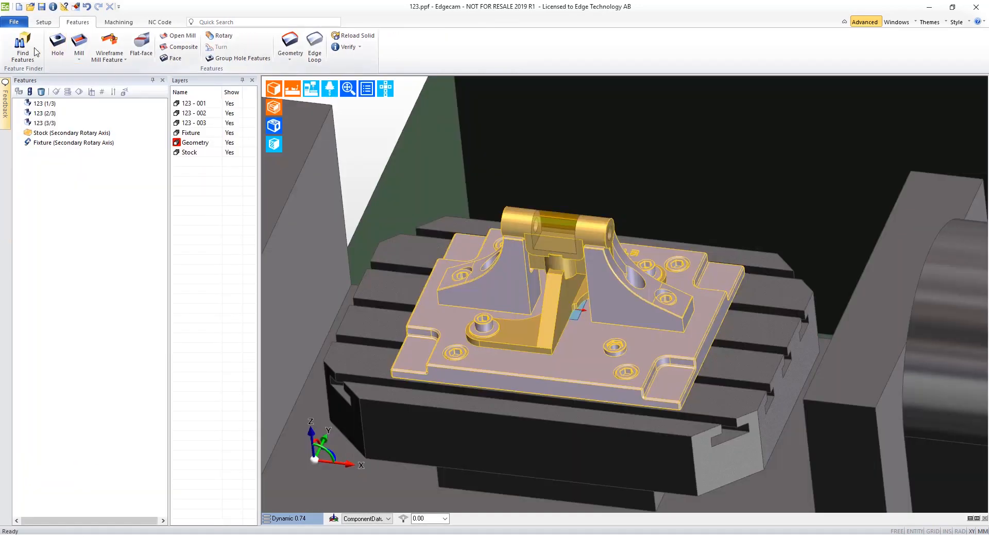
left_click(23, 48)
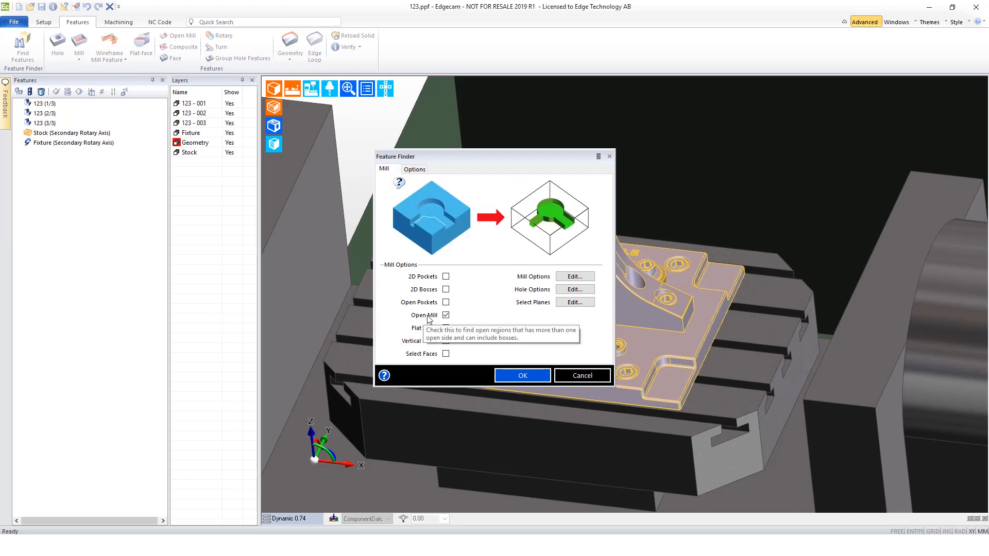
left_click(504, 375)
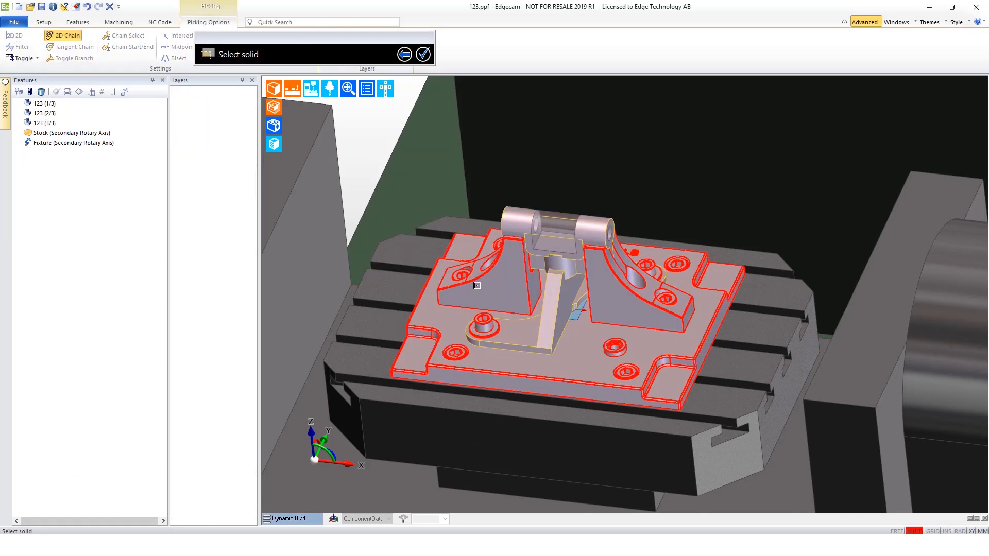
right_click(362, 201)
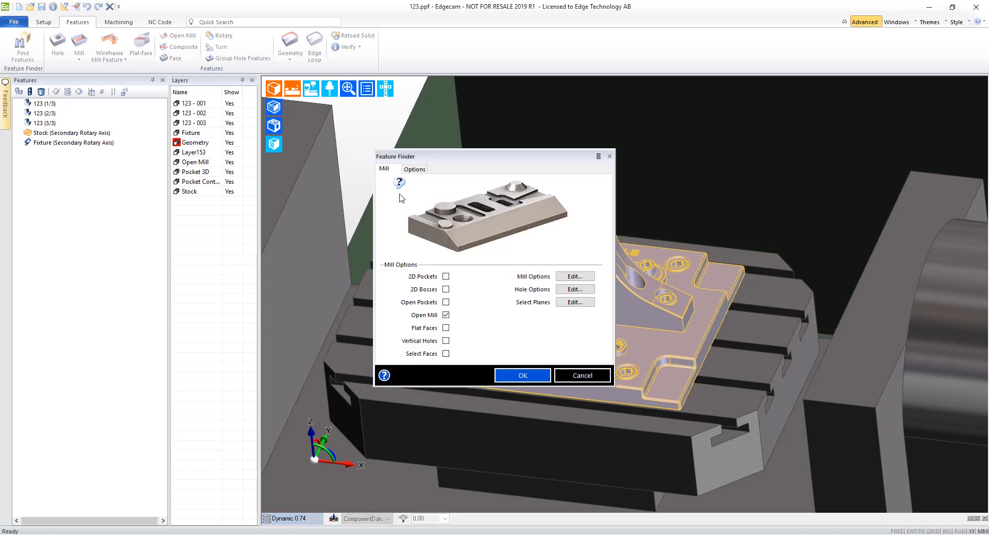
left_click(515, 376)
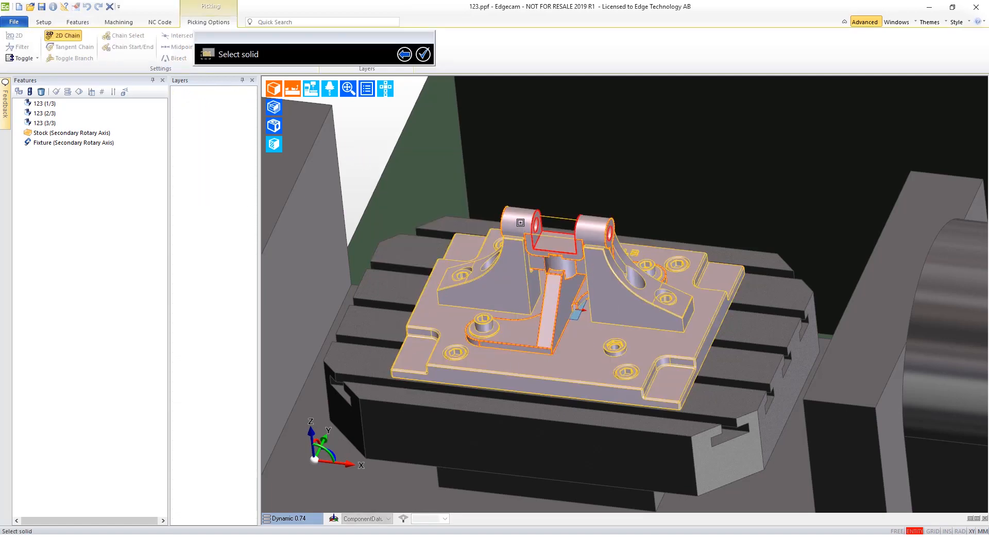
right_click(385, 202)
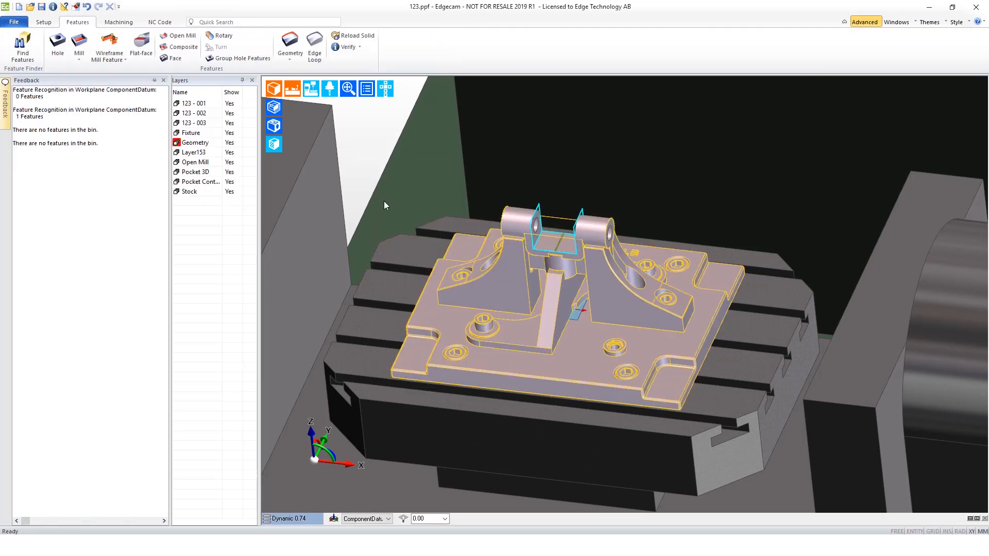
Step: Load the 16.0 mm Multi-Flute End Mill from the tool store into the sequence
left_click(118, 21)
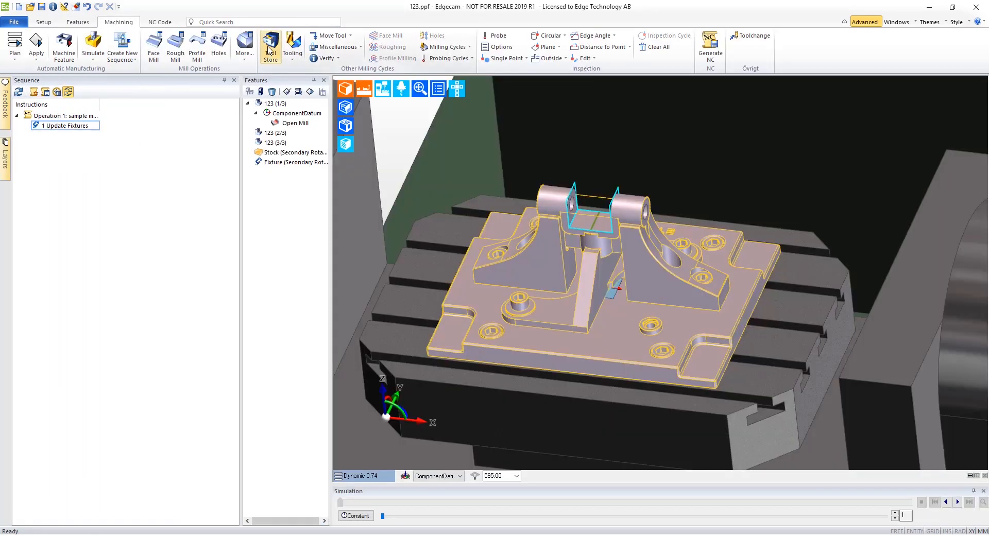
left_click(269, 50)
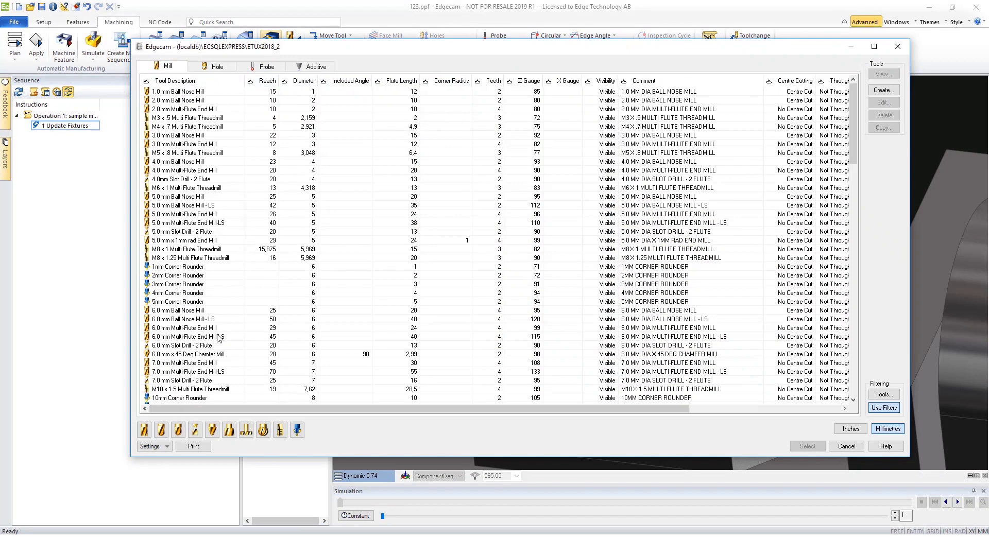
left_click(144, 429)
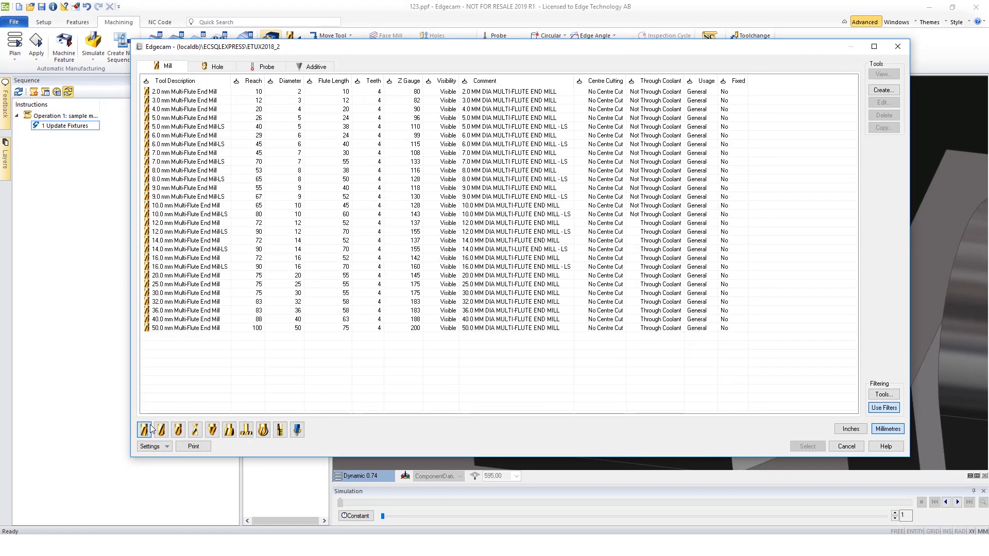
double_click(204, 256)
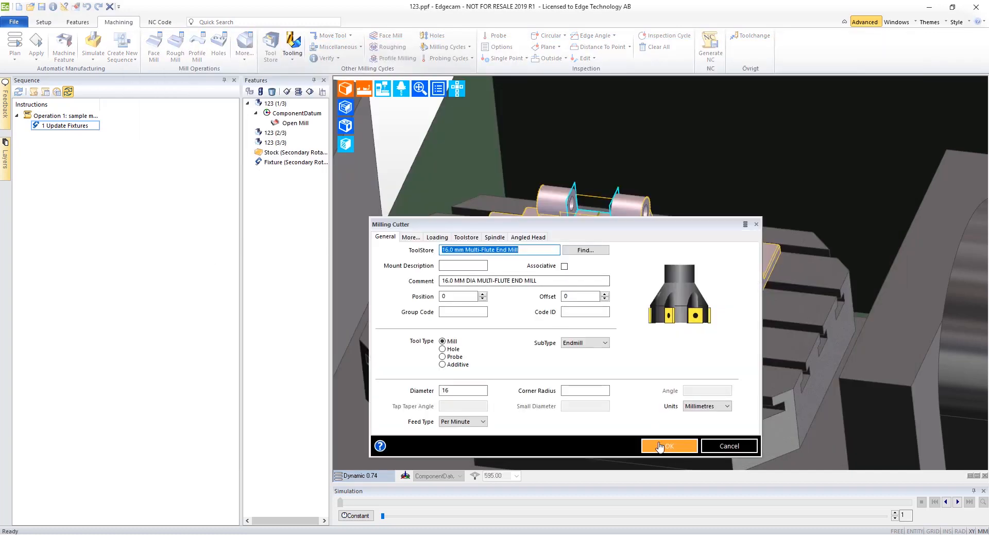
left_click(664, 447)
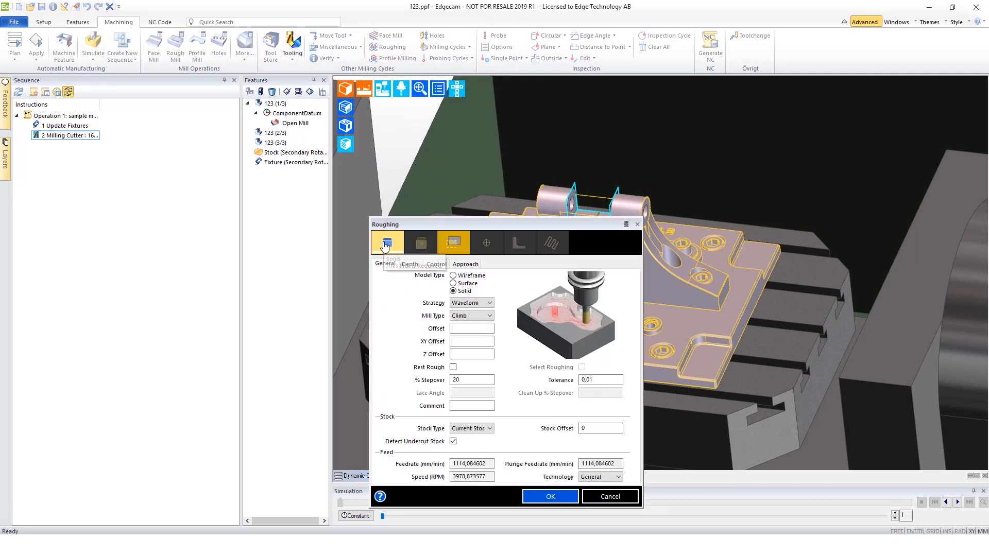
Step: Assign the Open Mill feature to a Waveform roughing cycle and set its mill type to Optimised
left_click(385, 245)
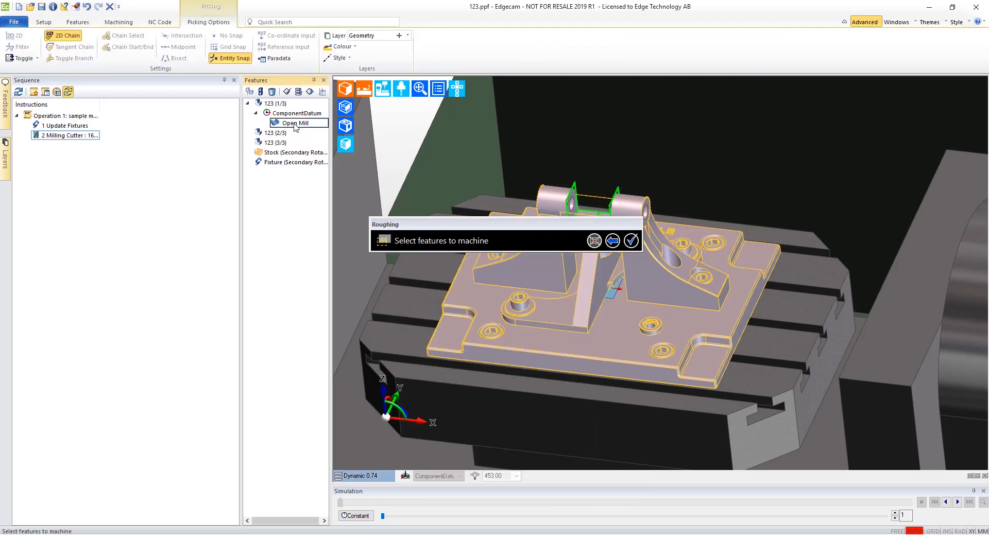
right_click(462, 163)
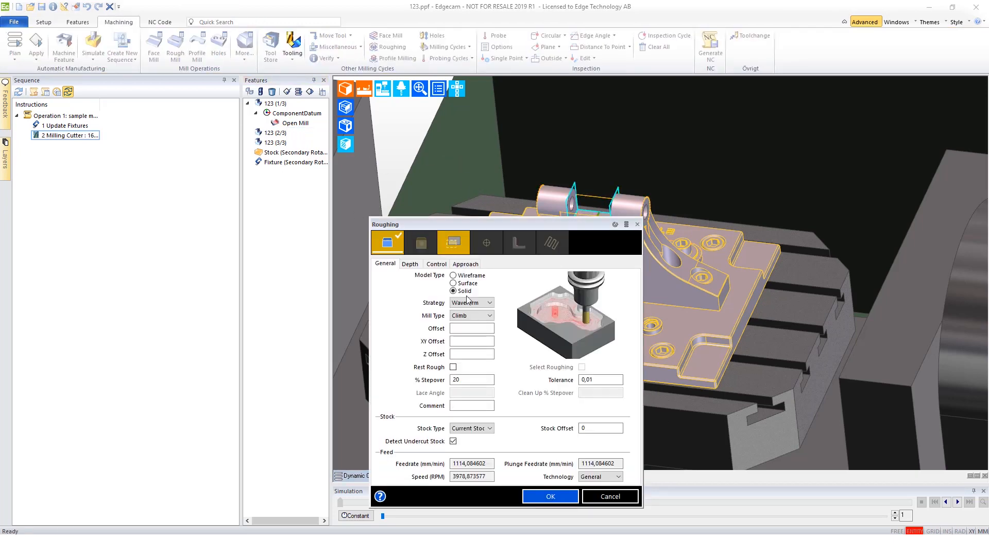
left_click(478, 316)
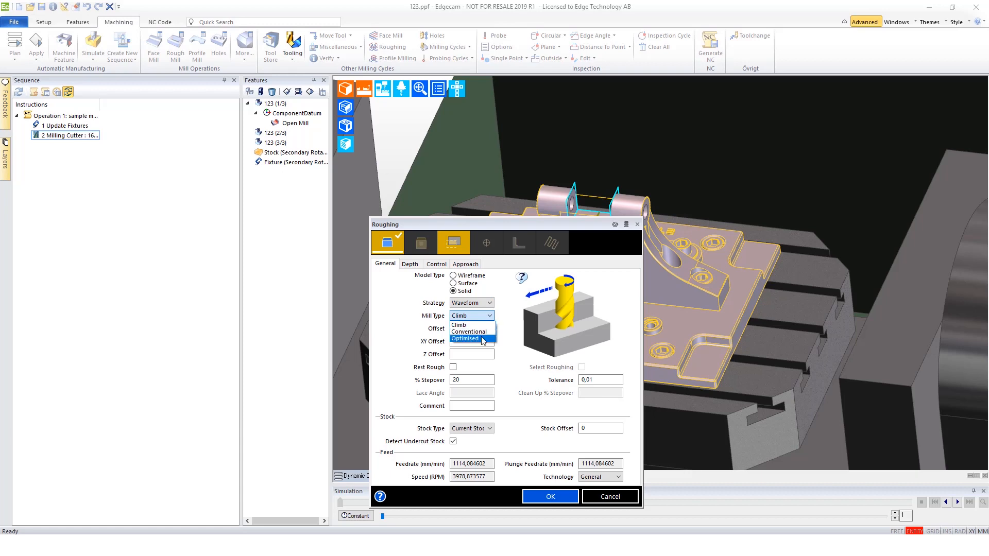
left_click(483, 339)
double_click(478, 379)
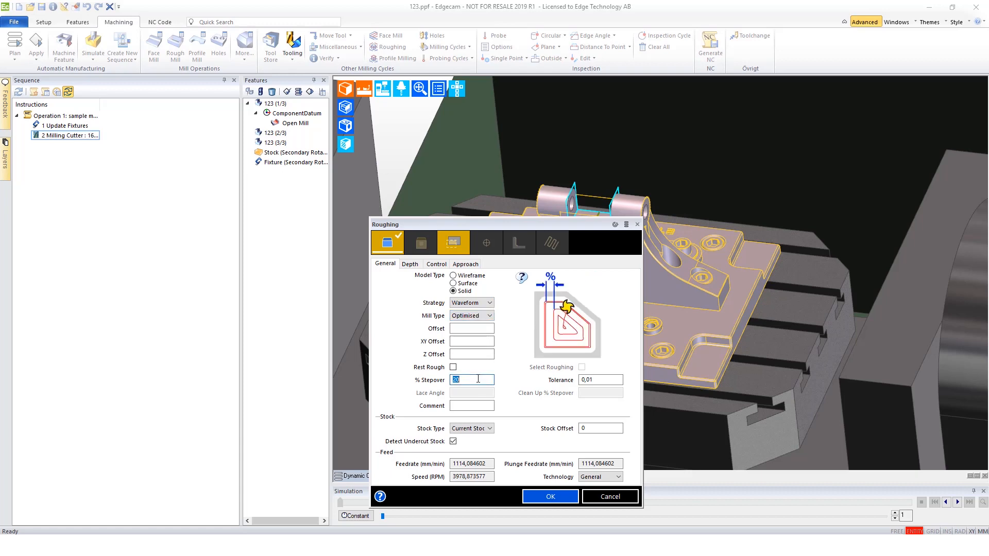
Step: Enable Clean Up Final Pass for the Waveform roughing cycle, leave its cut increment blank, and generate the toolpath
left_click(440, 264)
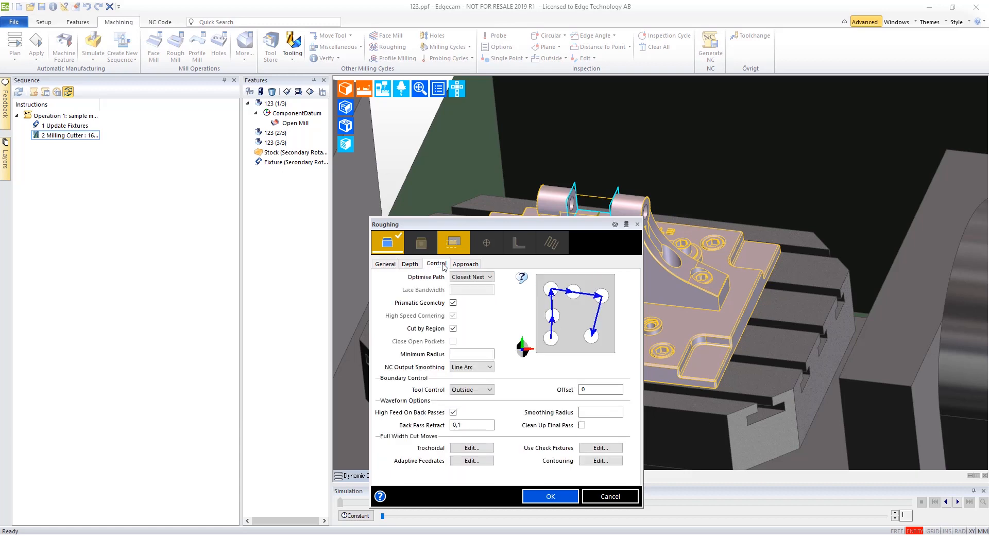
left_click(570, 426)
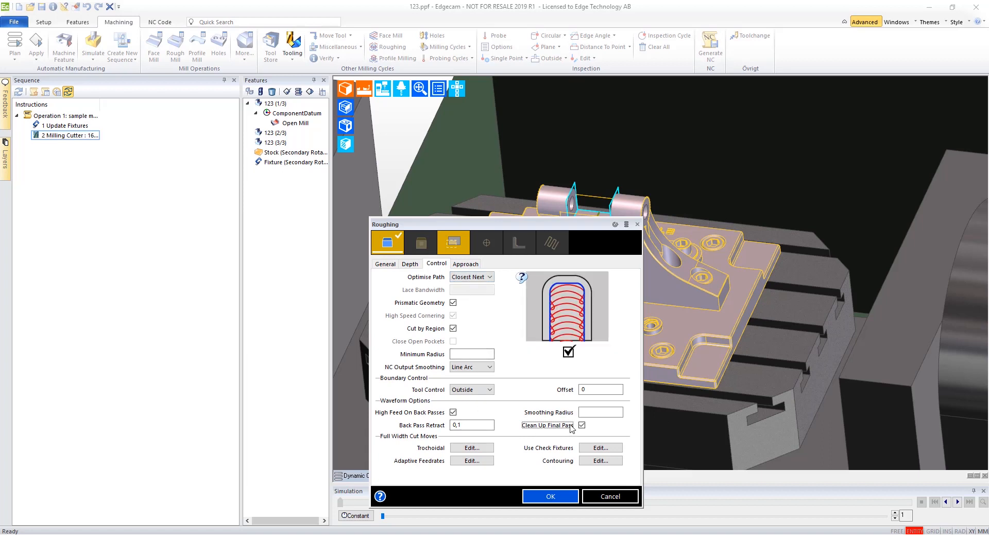
left_click(386, 265)
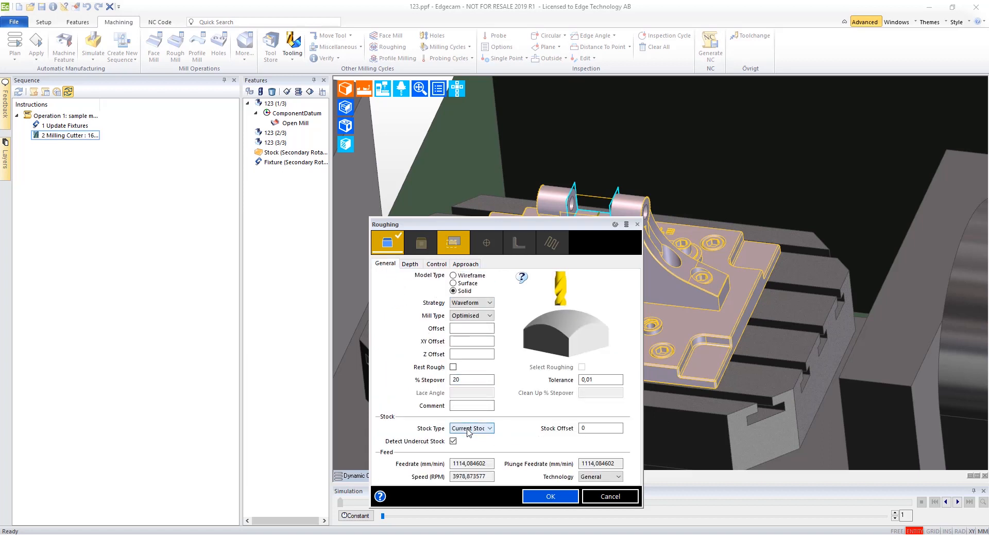
left_click(410, 265)
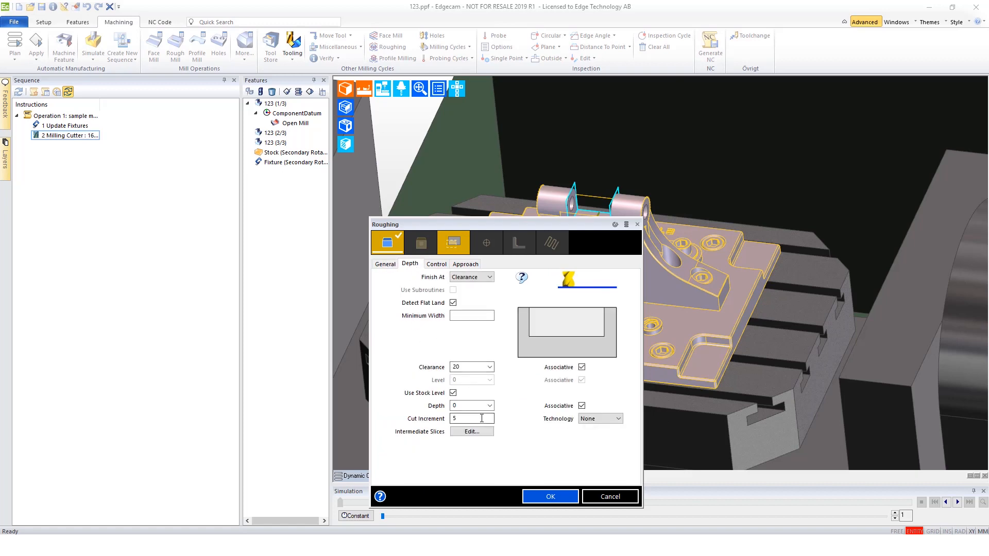
left_click(481, 418)
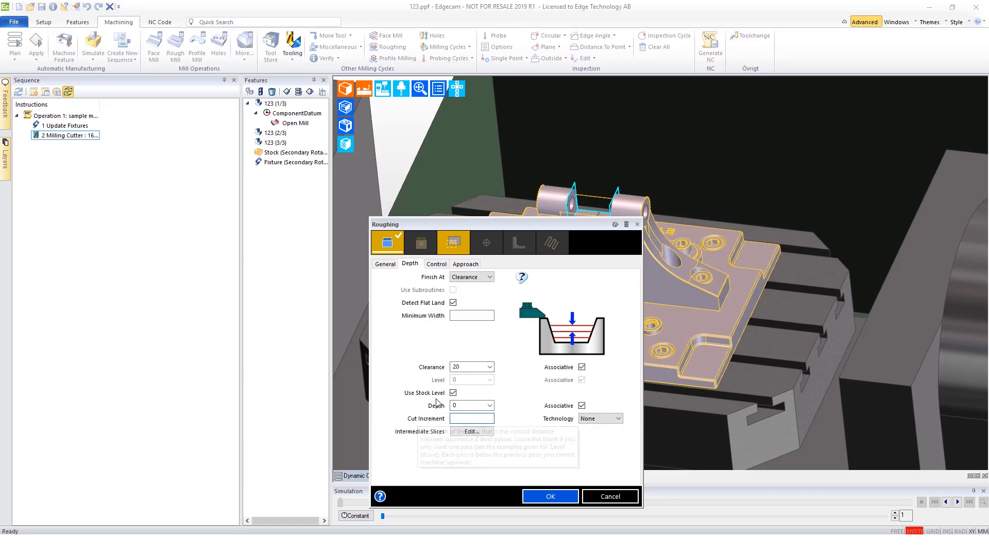
left_click(550, 497)
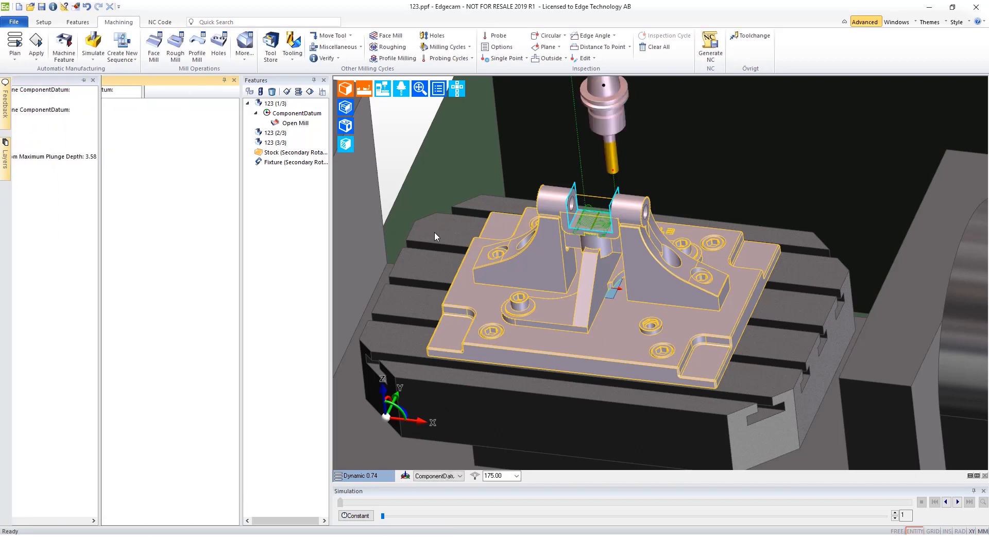
Step: Simulate the roughing sequence at a lower speed, examine the cut between the bracket's two bosses, and return to Edgecam
left_click(99, 43)
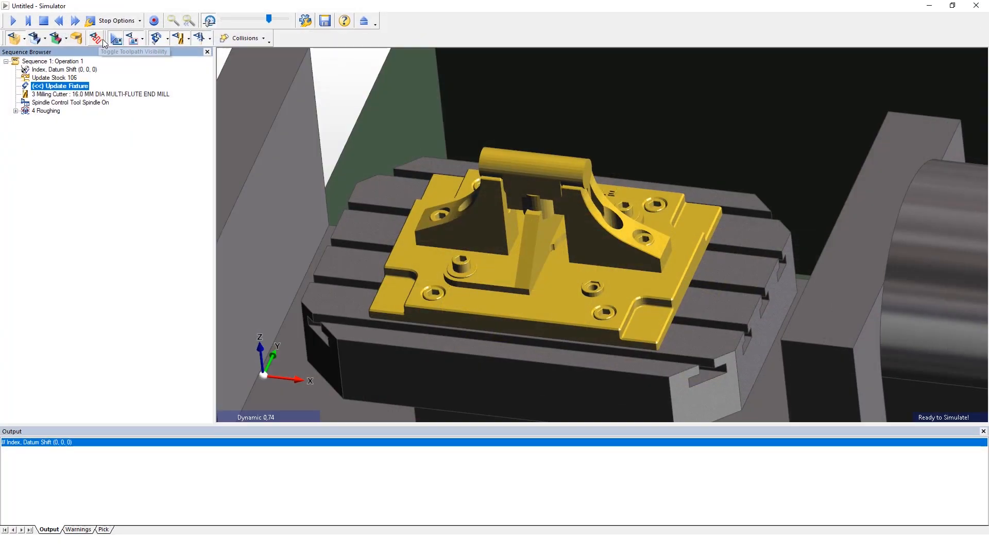
left_click(14, 20)
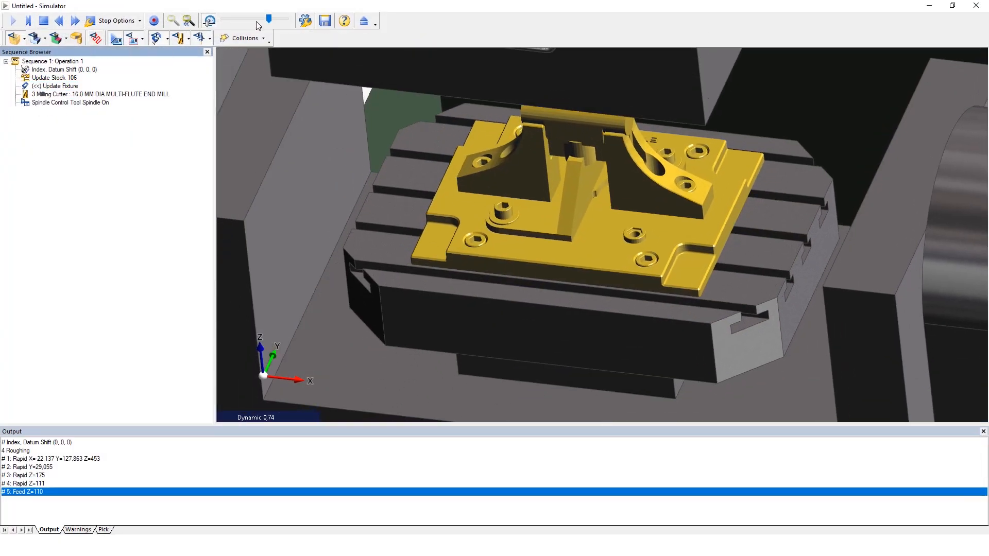
left_click_drag(268, 19, 254, 22)
middle_click_drag(650, 350, 894, 251)
left_click_drag(894, 250, 713, 266)
scroll(640, 173, "up", 5)
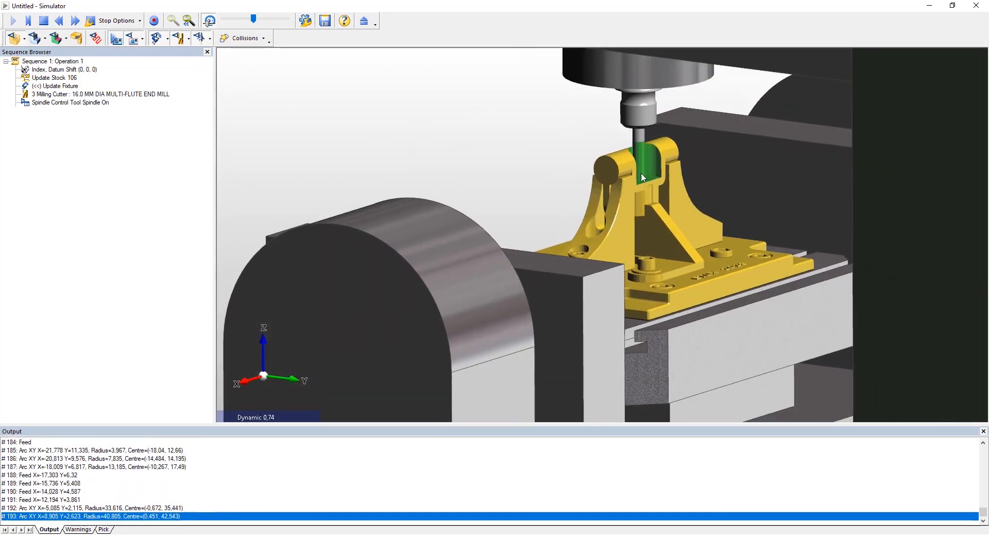
middle_click_drag(640, 153, 635, 208)
scroll(634, 208, "up", 3)
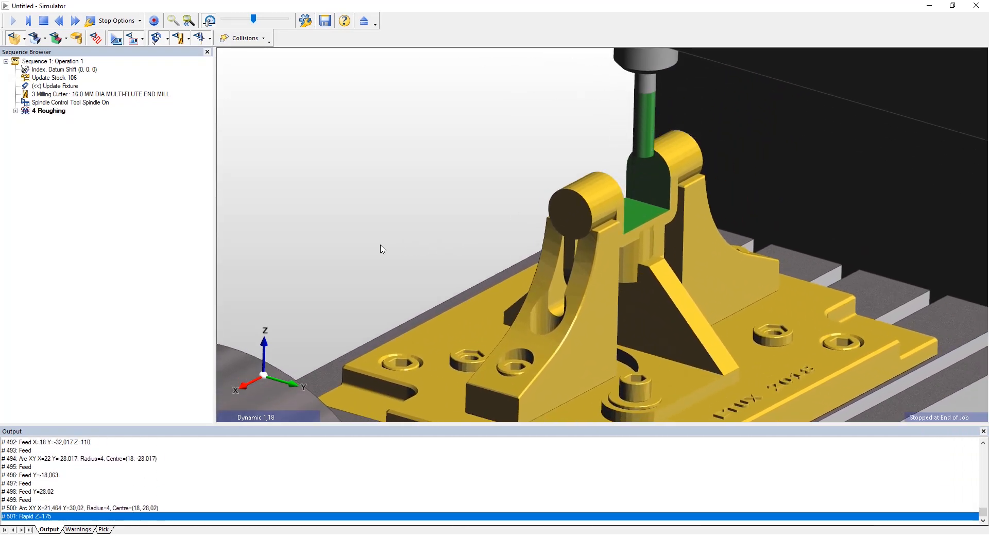
middle_click_drag(380, 245, 501, 254)
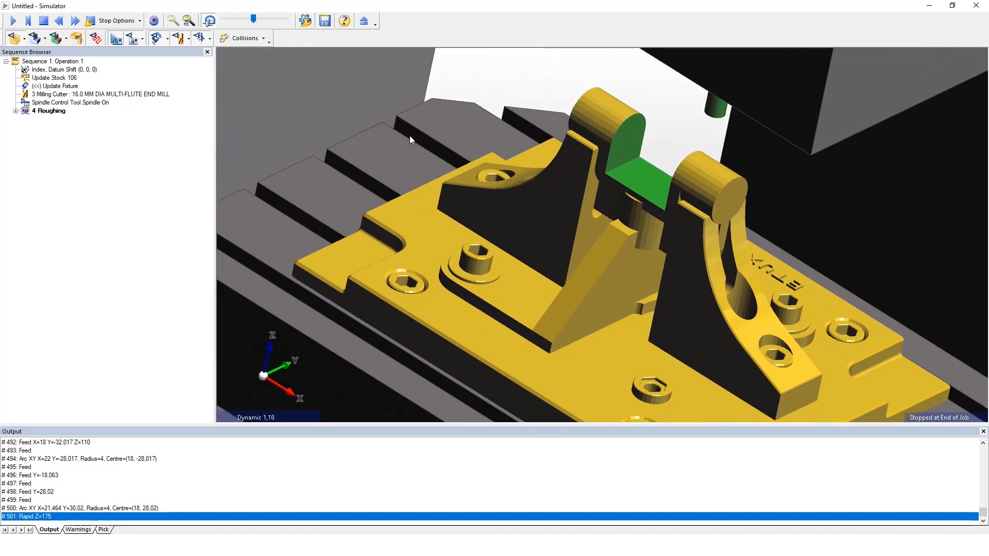
left_click(364, 22)
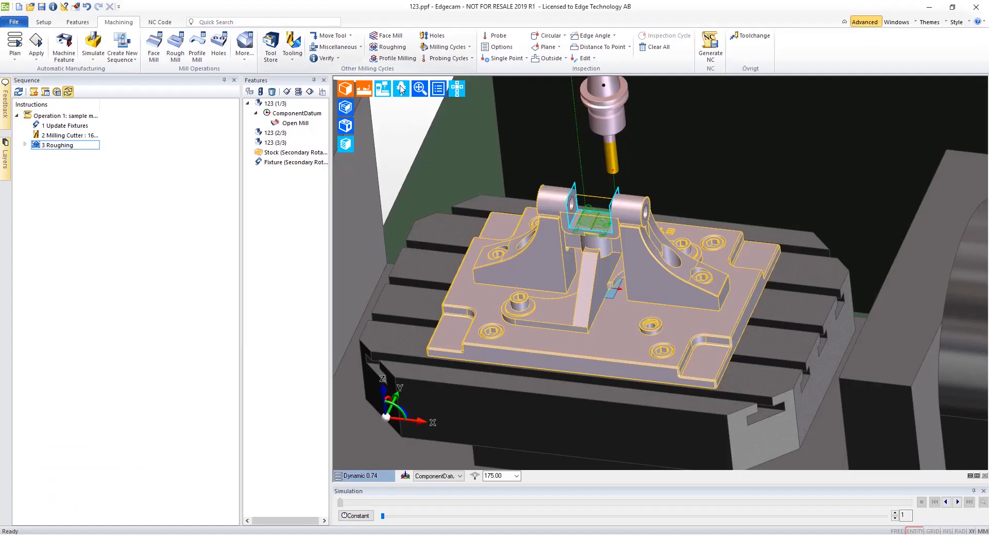